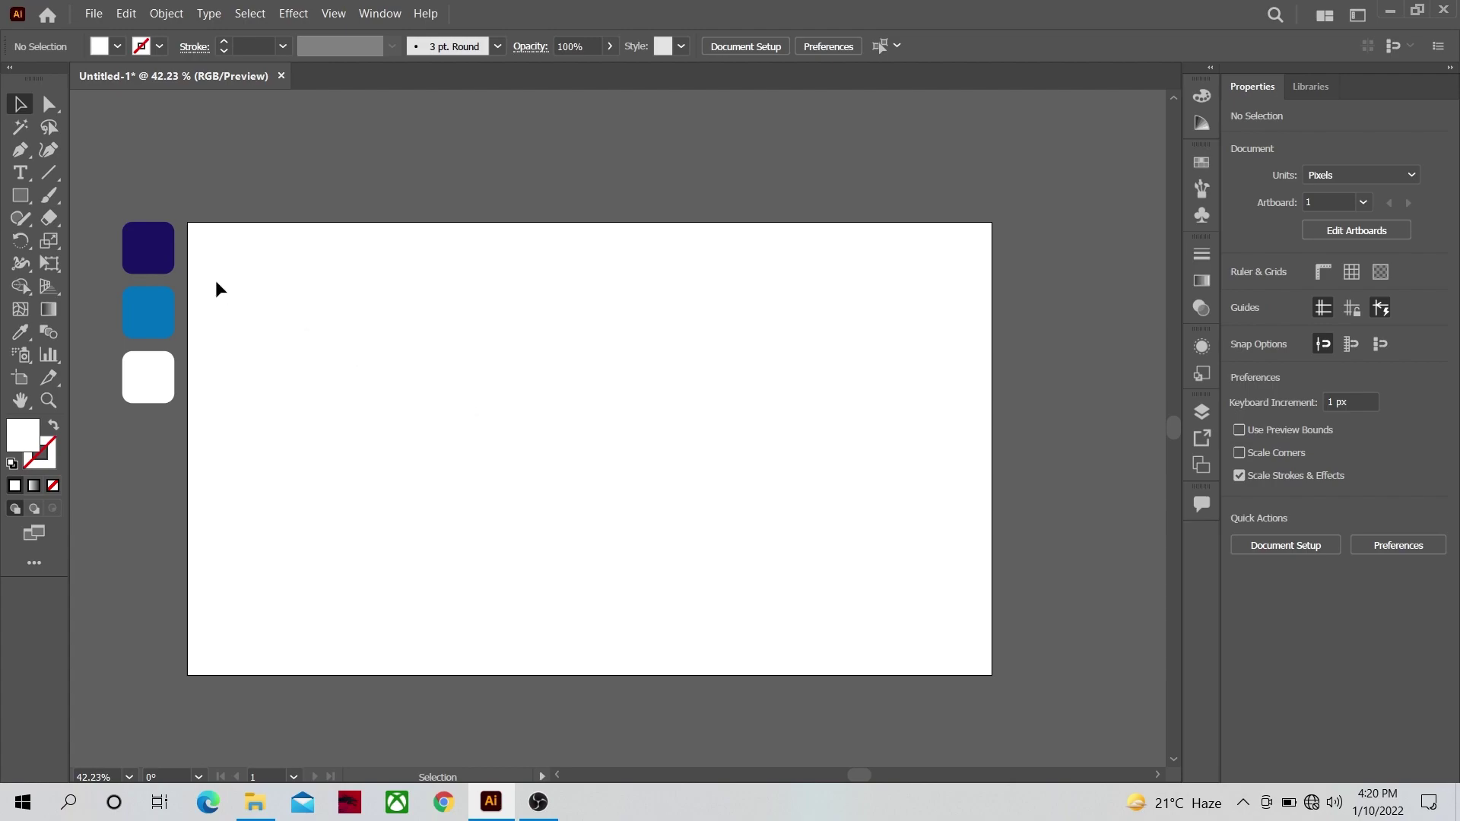
Draw a 1280×720 rectangle covering the whole artboard.
click(20, 196)
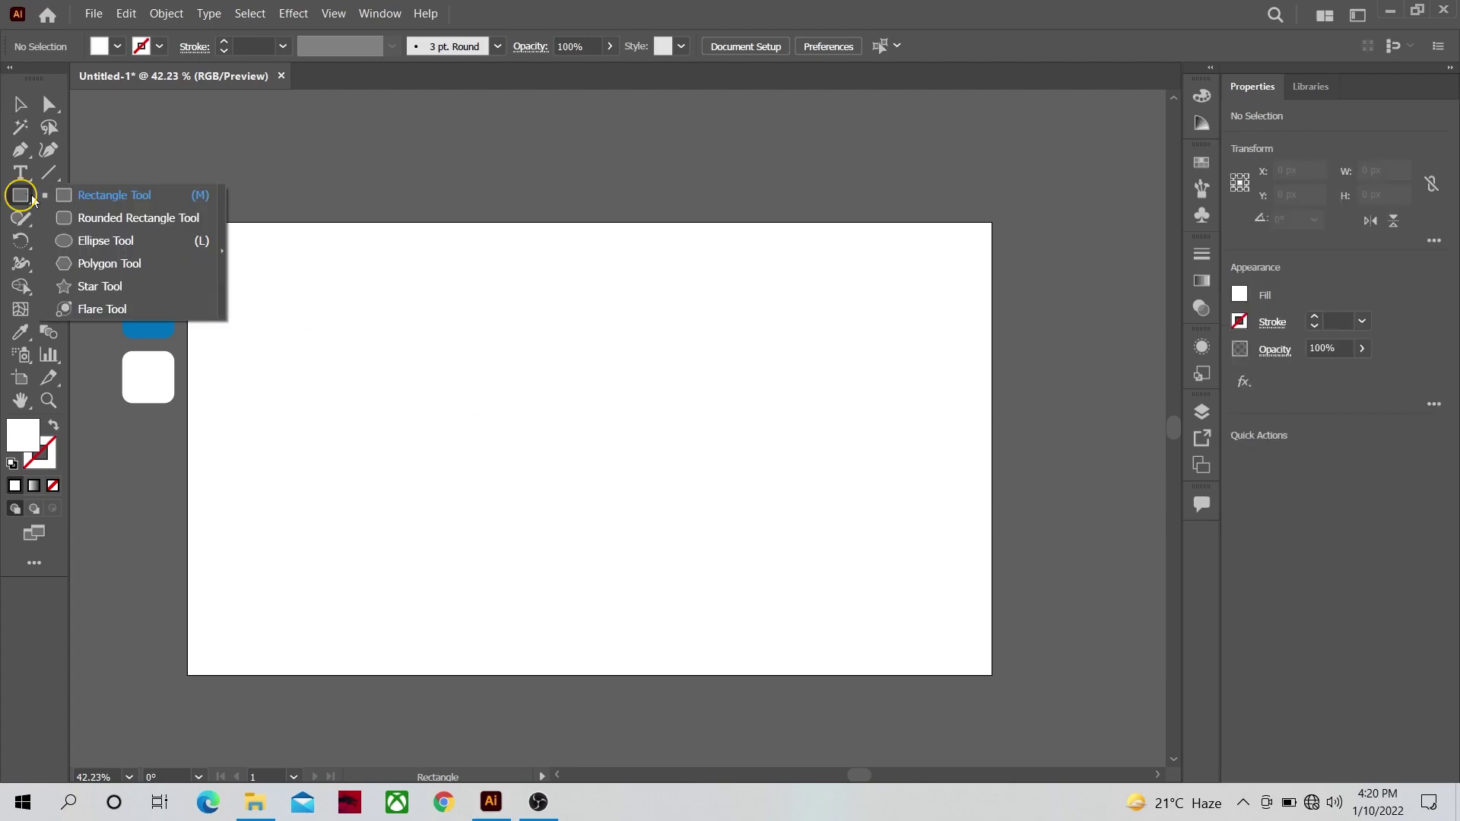
click(87, 197)
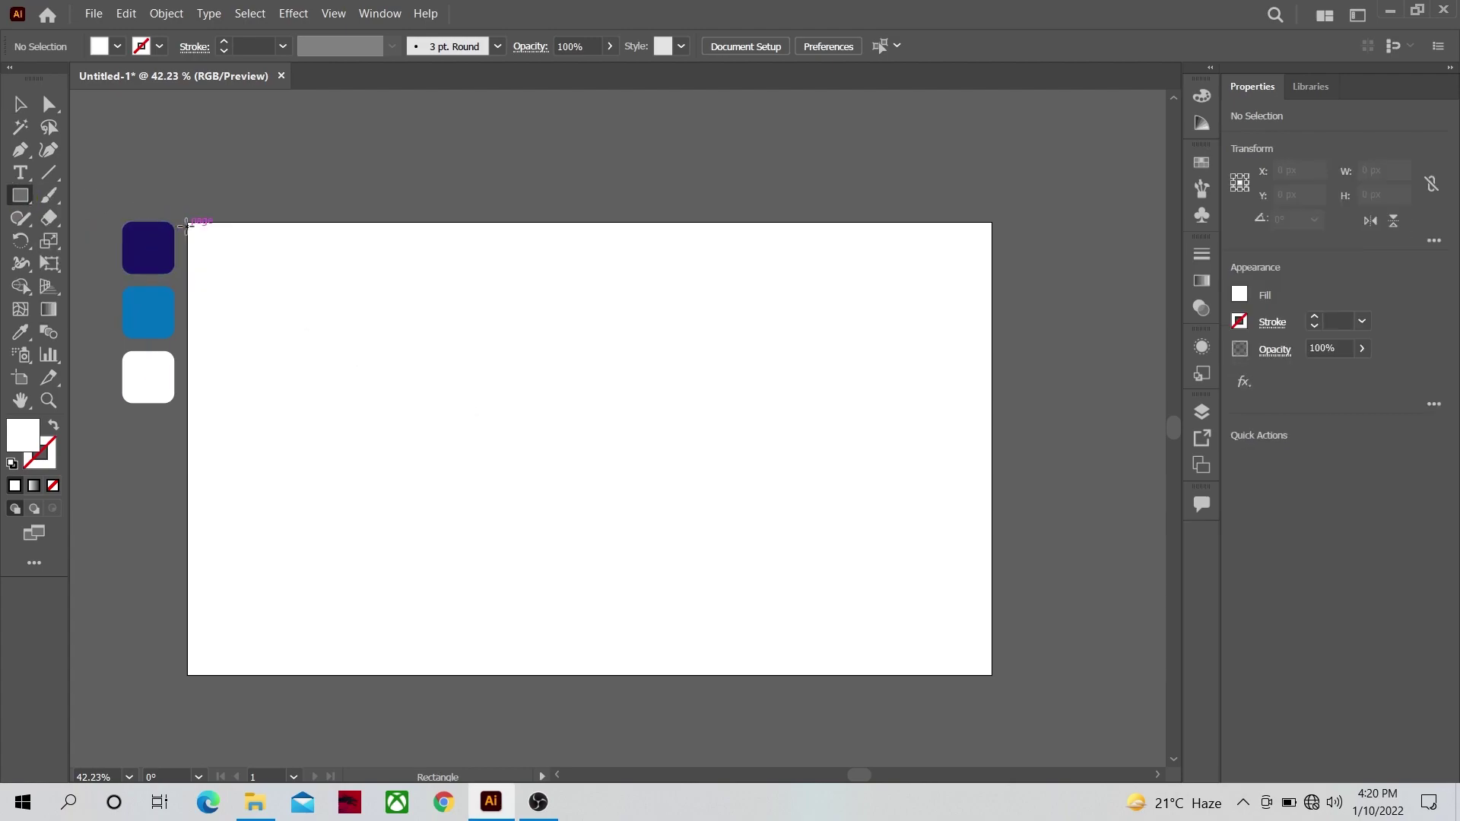
drag(189, 223, 993, 676)
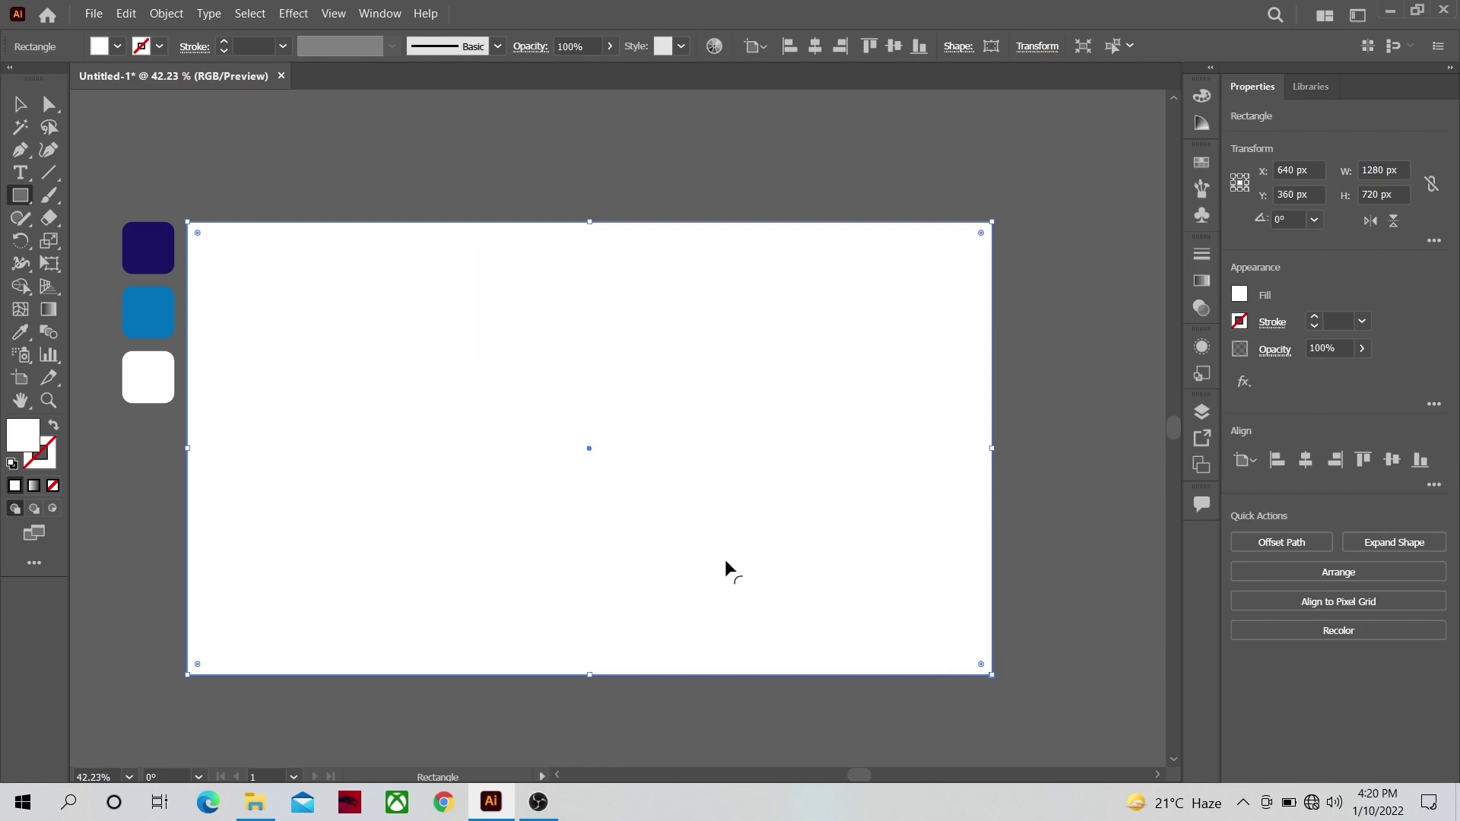
Fill the rectangle with the dark purple sample colour, then select the blue sample square.
click(20, 333)
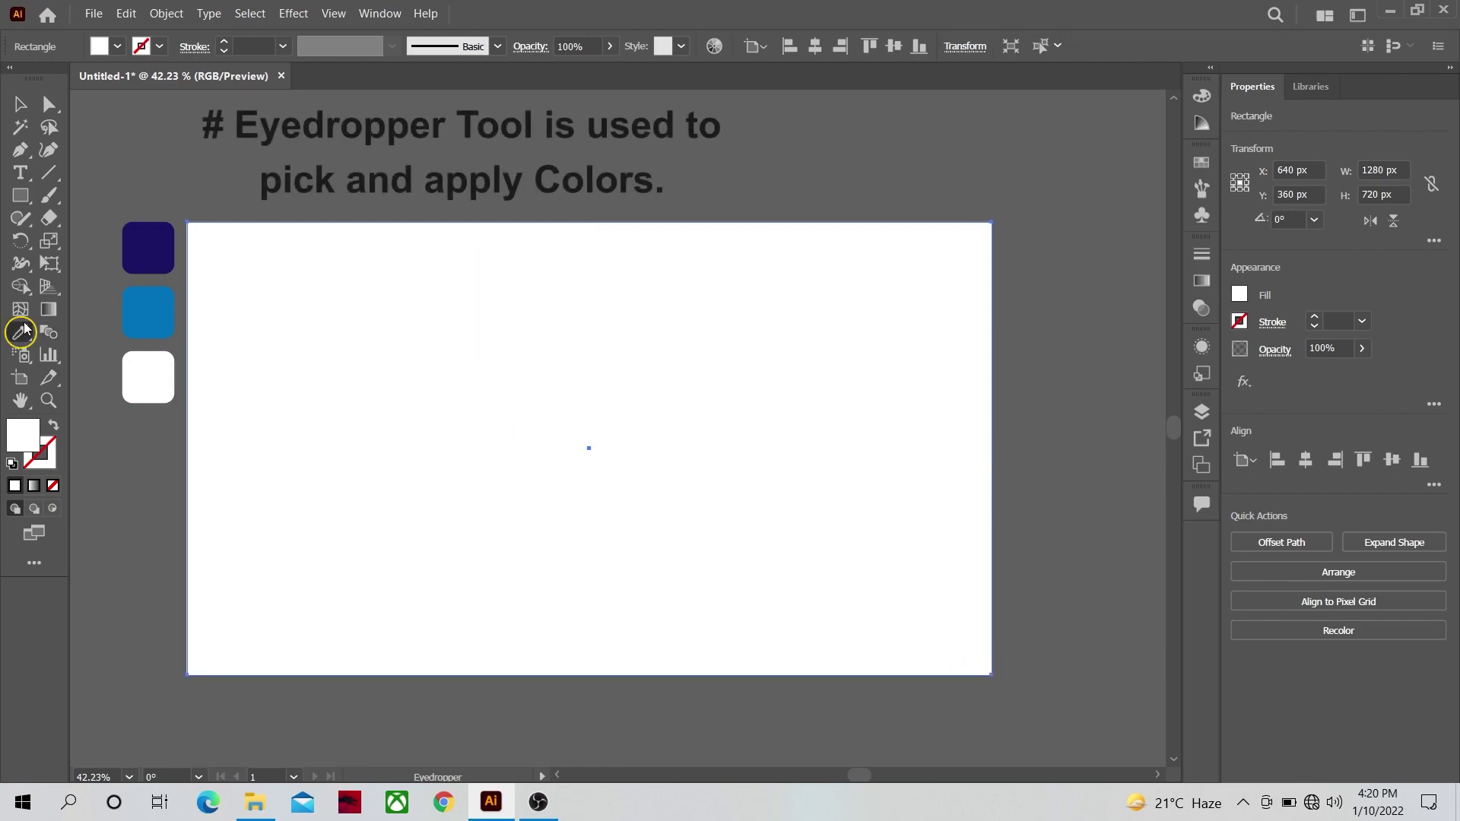
click(142, 243)
click(21, 104)
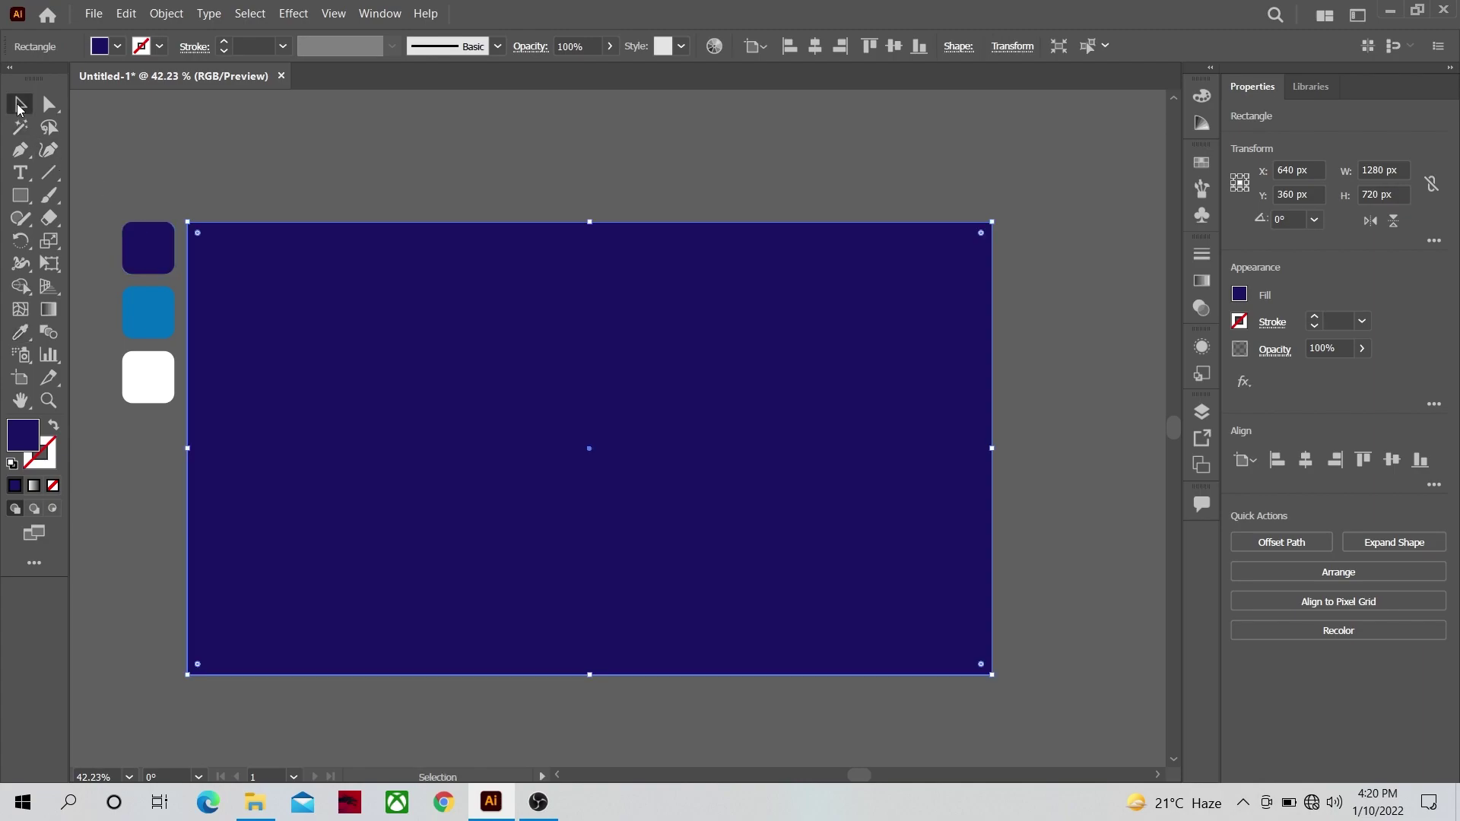
click(139, 312)
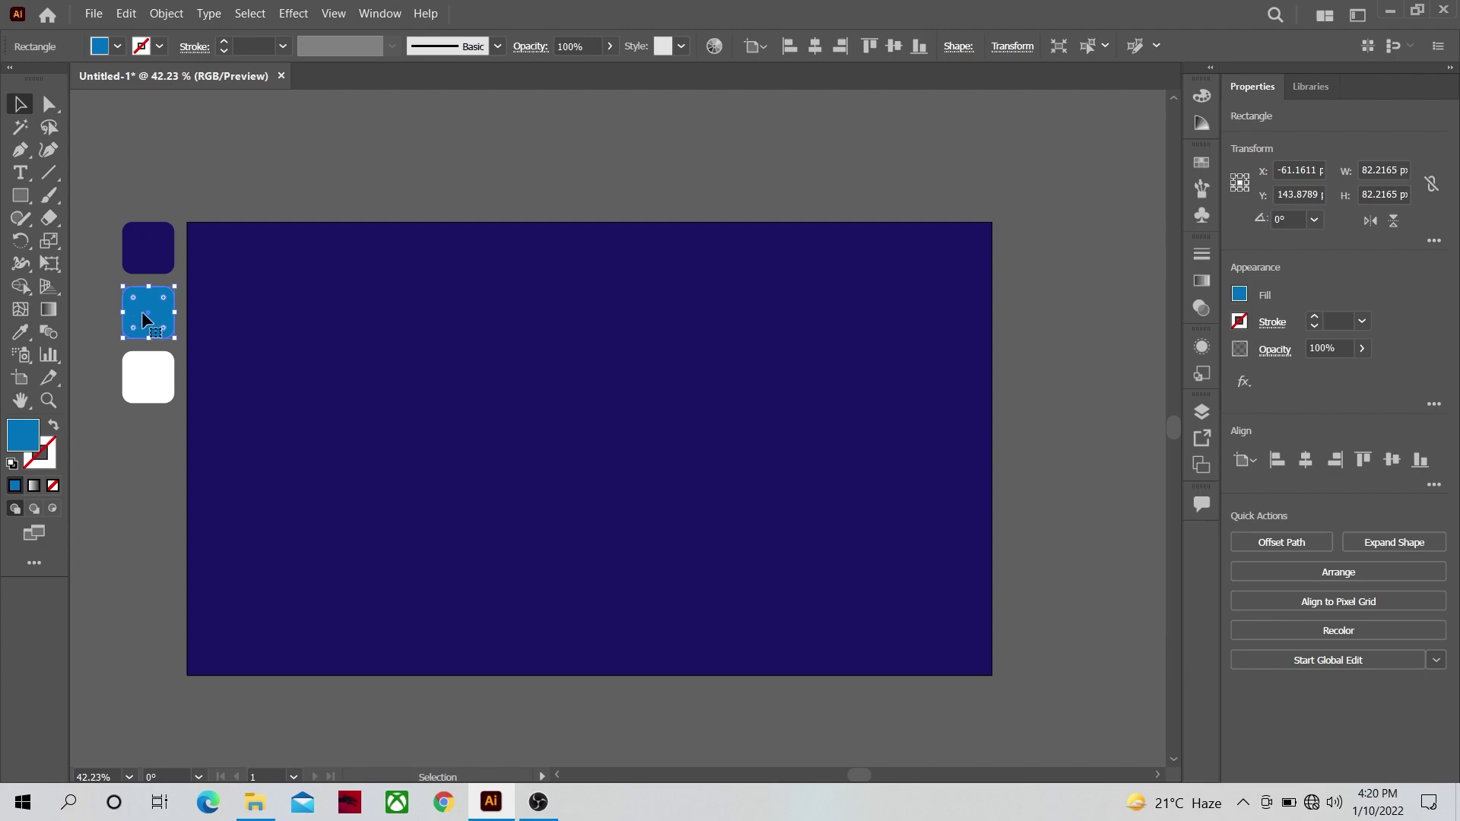
Add a blue mesh point toward the background's lower left to create a glowing gradient mesh.
click(22, 314)
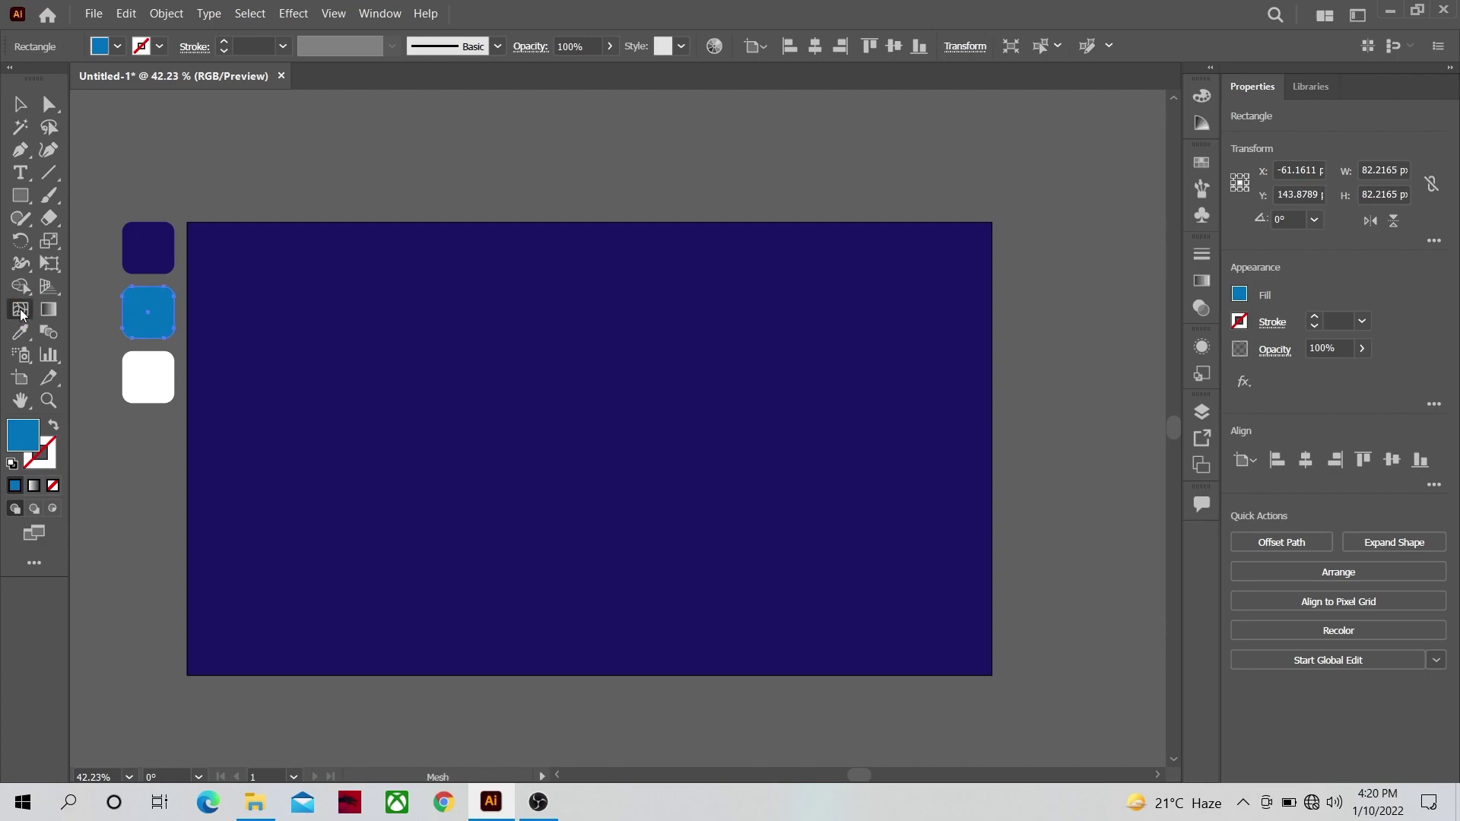
click(303, 536)
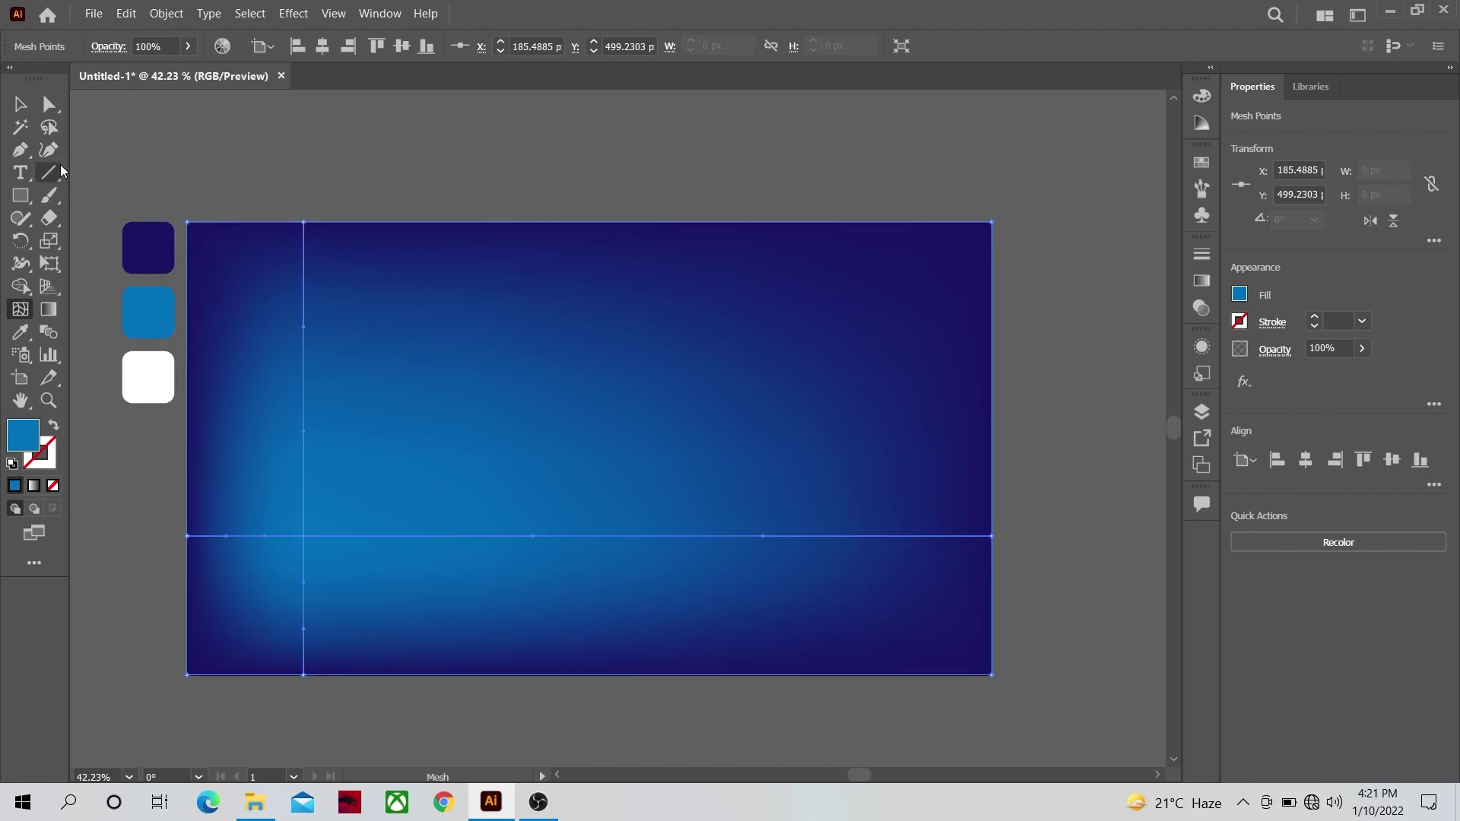
click(23, 108)
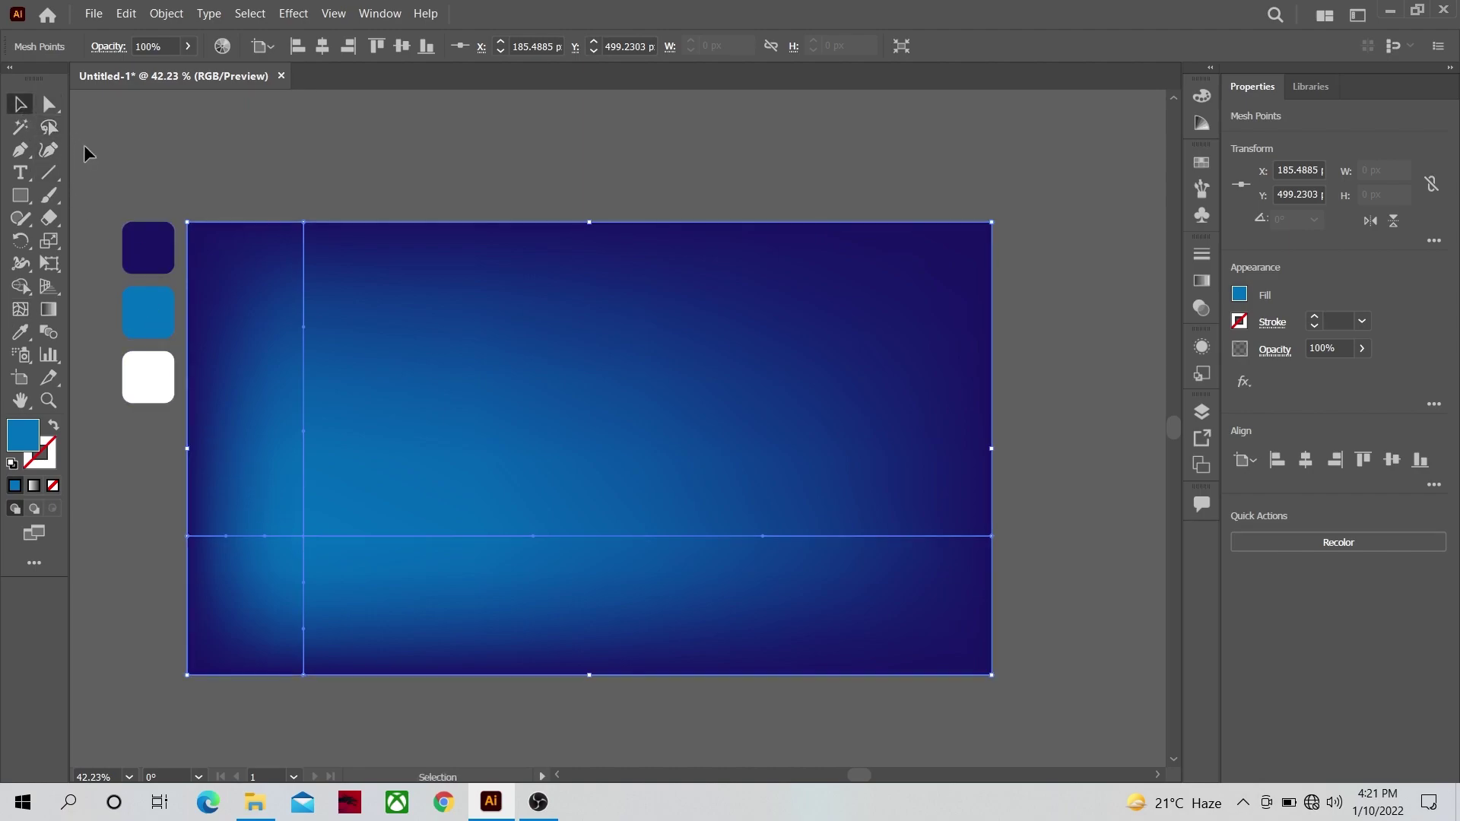
Deselect the background and set the Paintbrush Fidelity to Smooth.
click(93, 167)
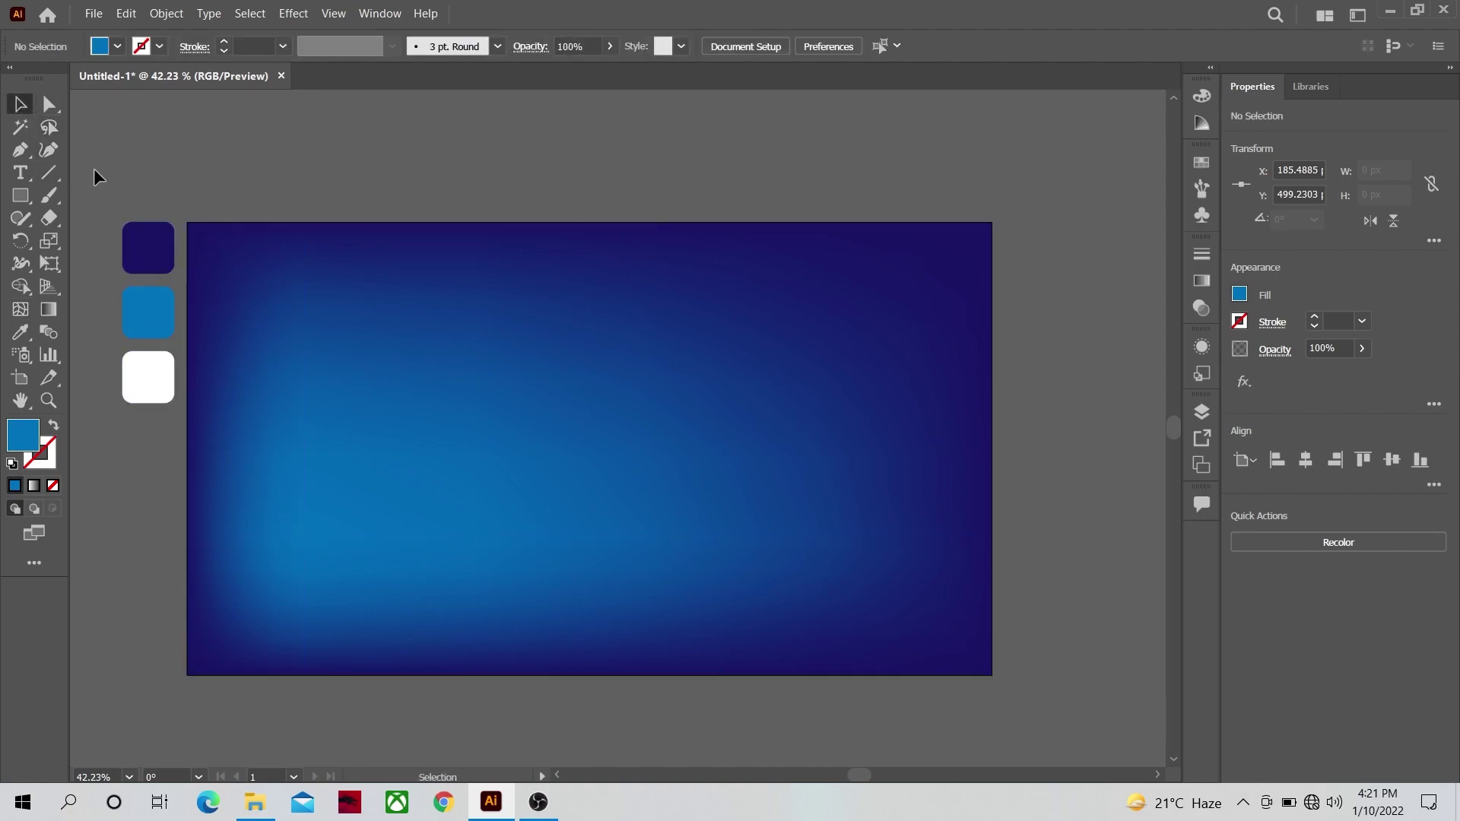
click(50, 200)
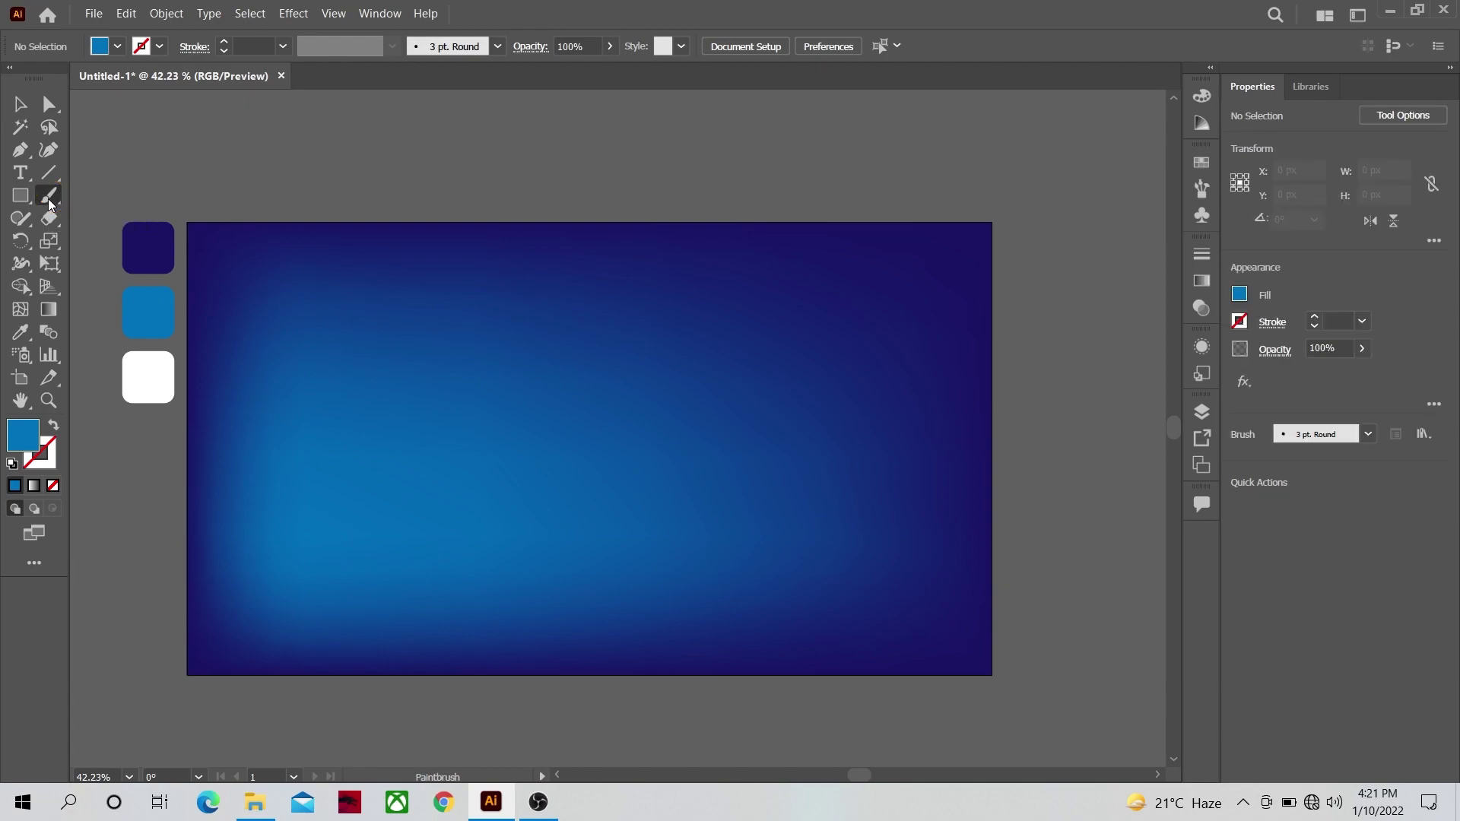
double_click(51, 200)
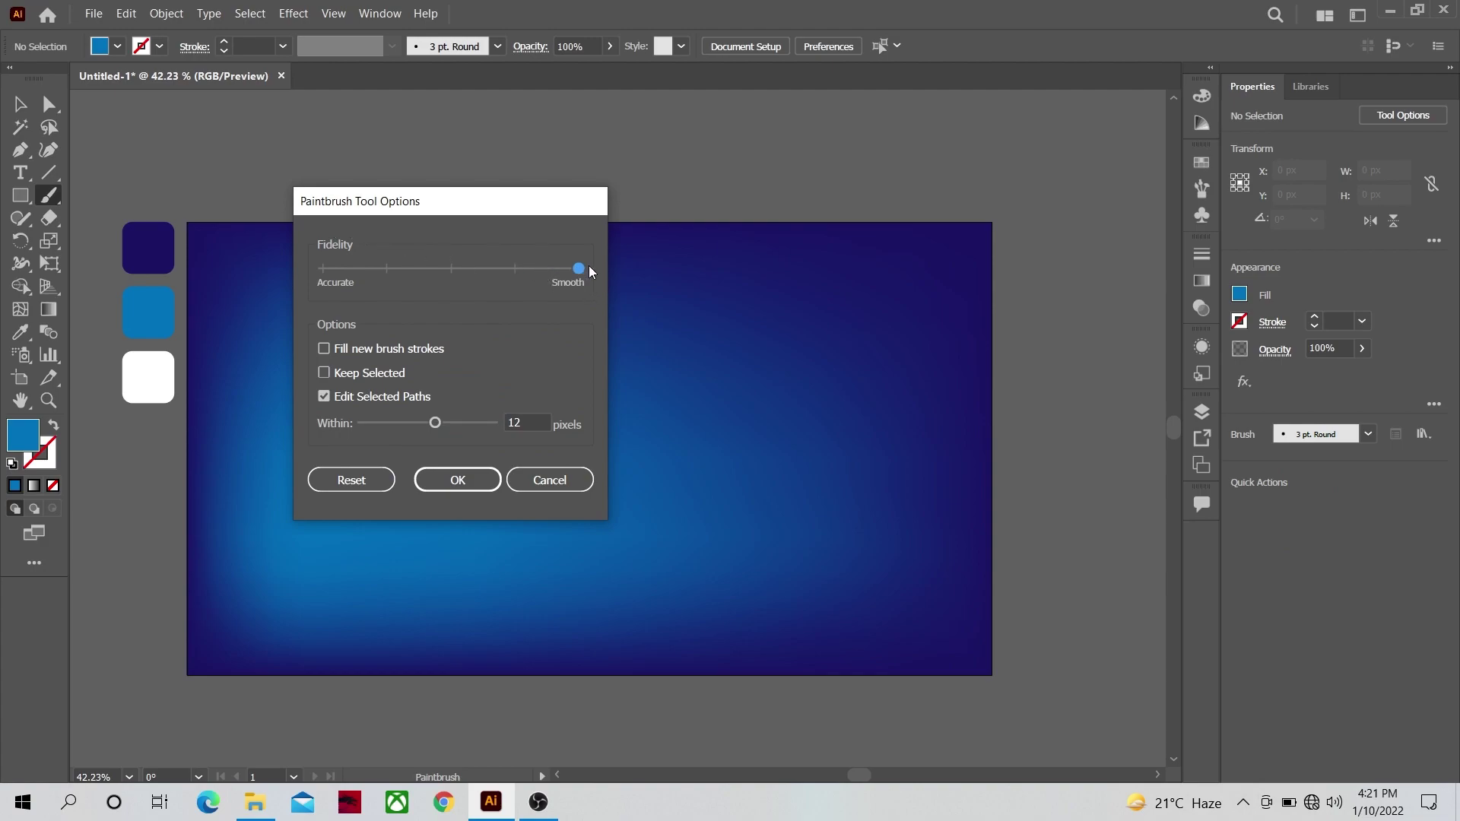
click(448, 482)
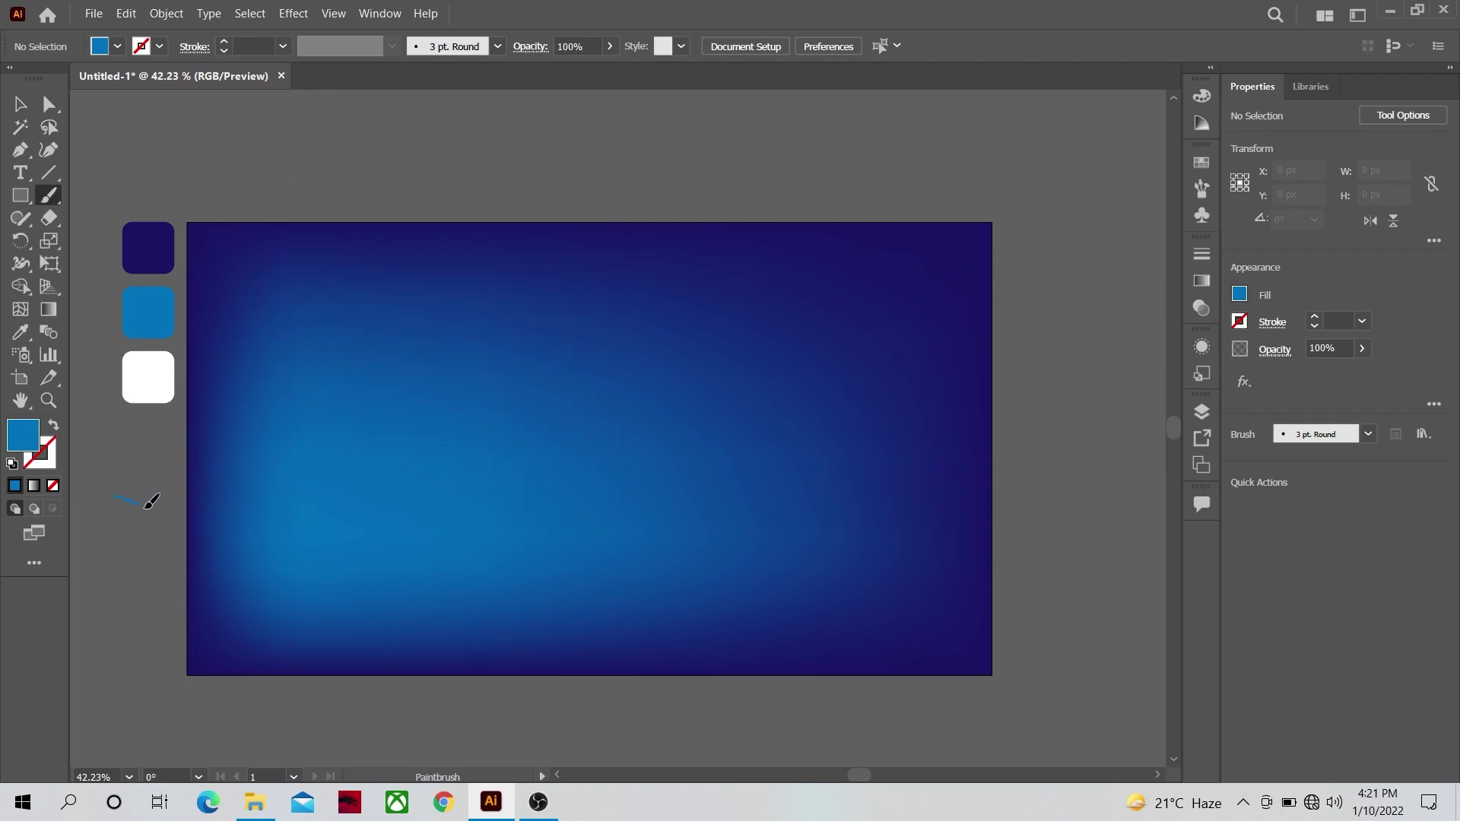
Paint two wavy blue lines across the artboard, each running past both edges.
drag(145, 506, 228, 537)
mouse_move(607, 510)
mouse_down()
mouse_move(753, 456)
mouse_move(867, 436)
mouse_move(983, 449)
mouse_up()
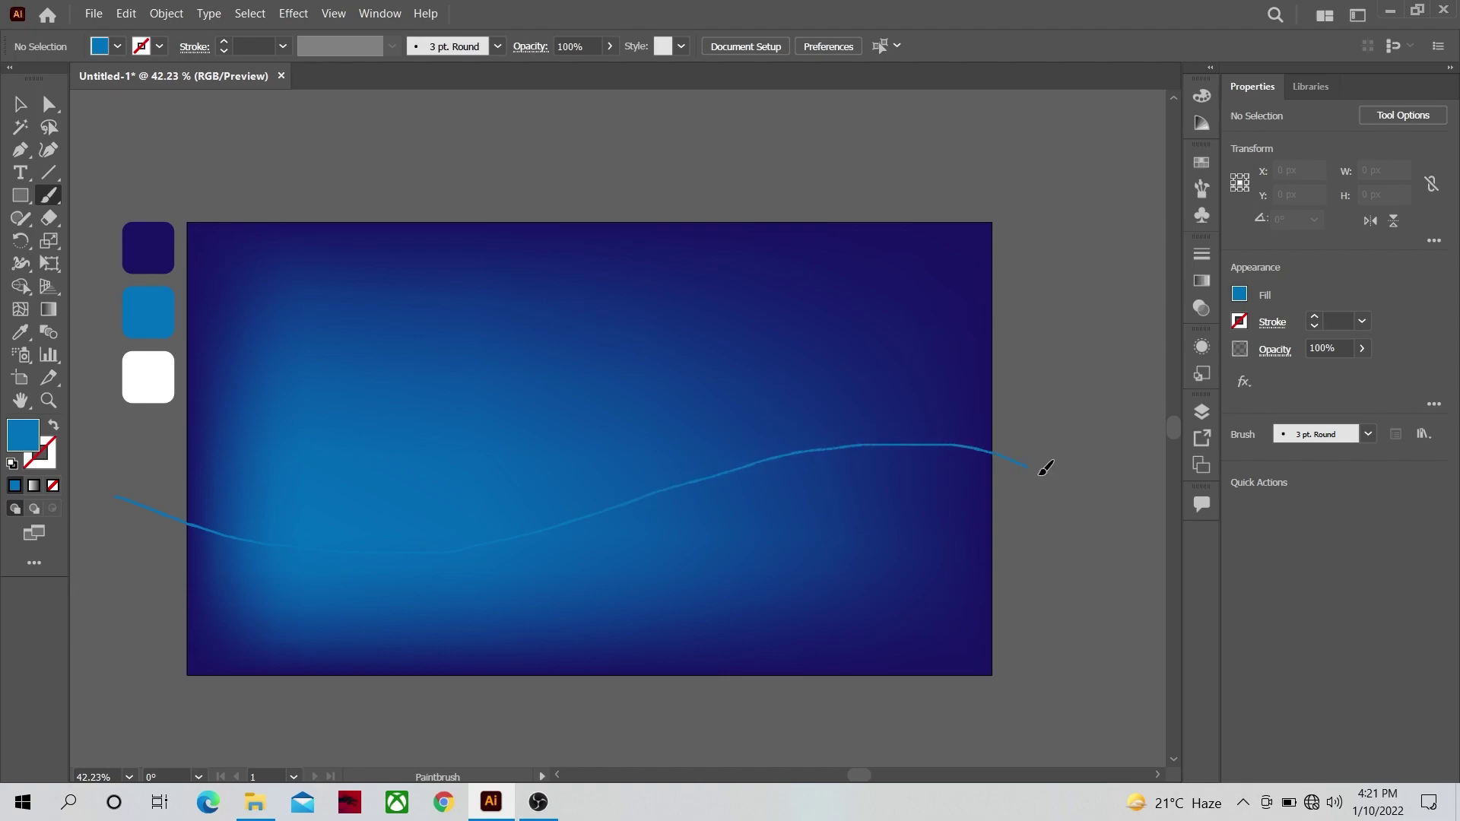
drag(1068, 487, 1065, 484)
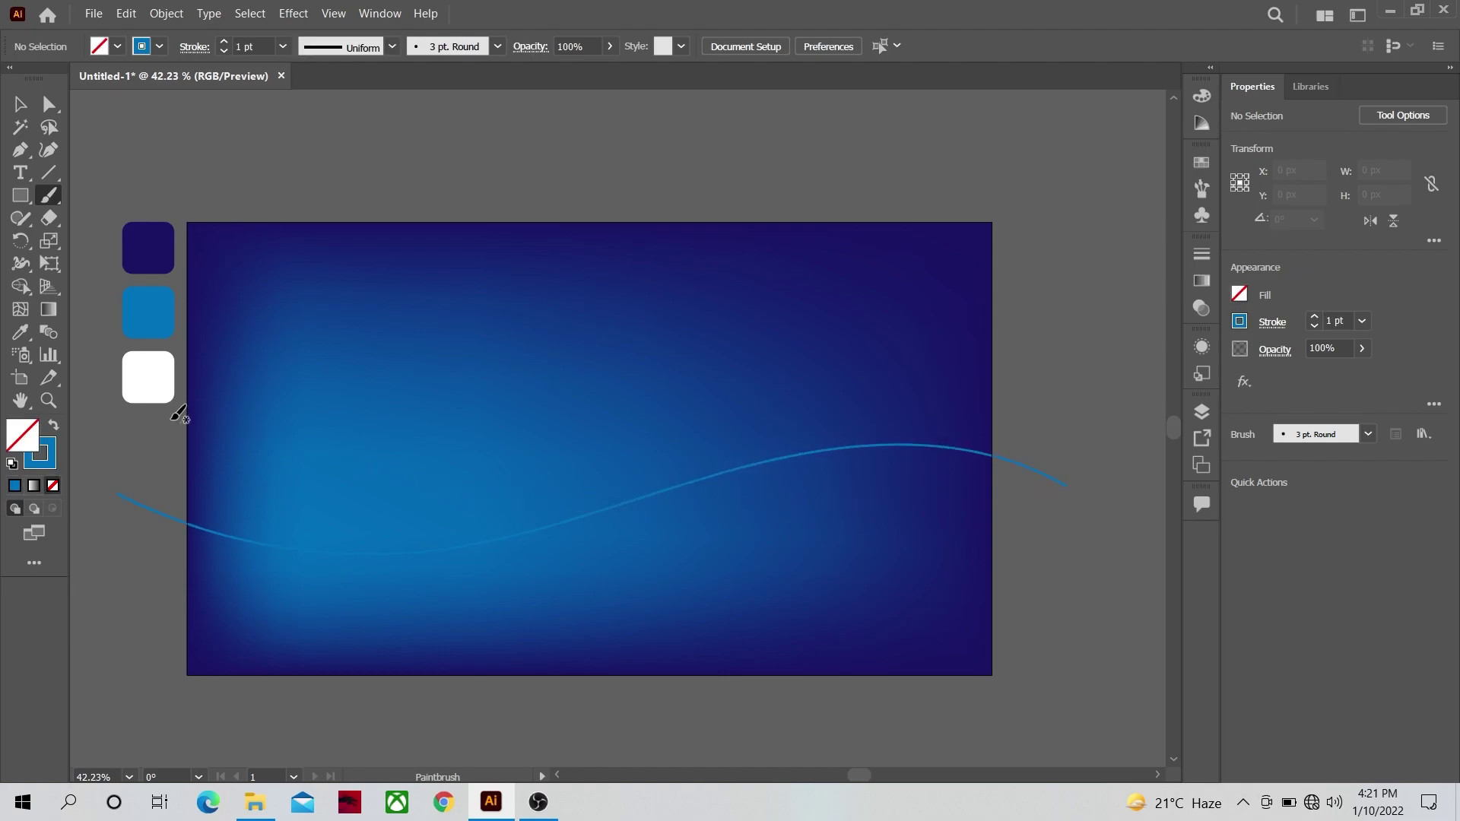
drag(114, 408, 236, 453)
drag(768, 502, 952, 493)
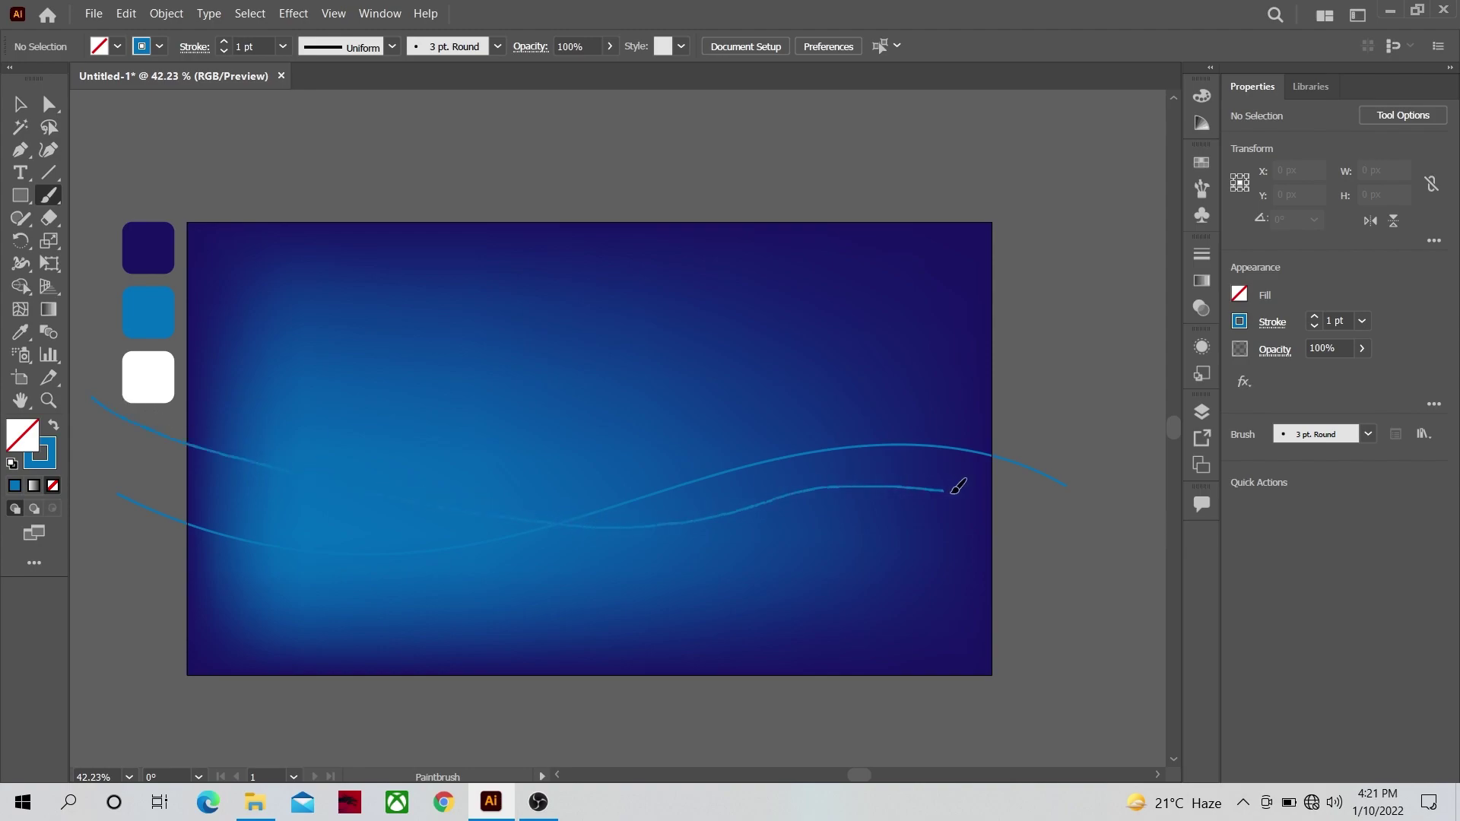
drag(1065, 541, 1066, 541)
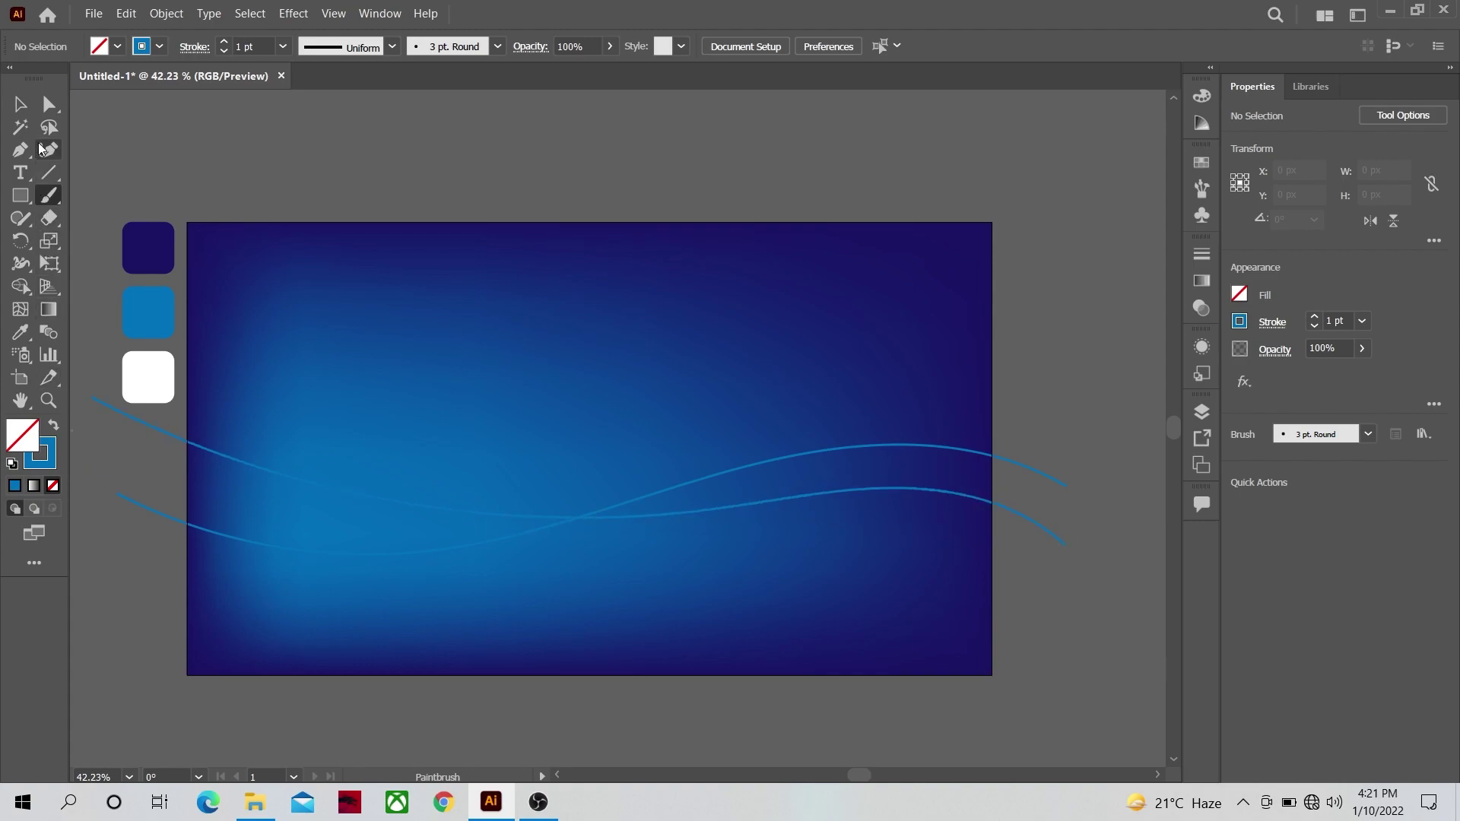
Give both wavy lines the Basic brush and the tapered Width Profile 1.
click(20, 105)
click(887, 486)
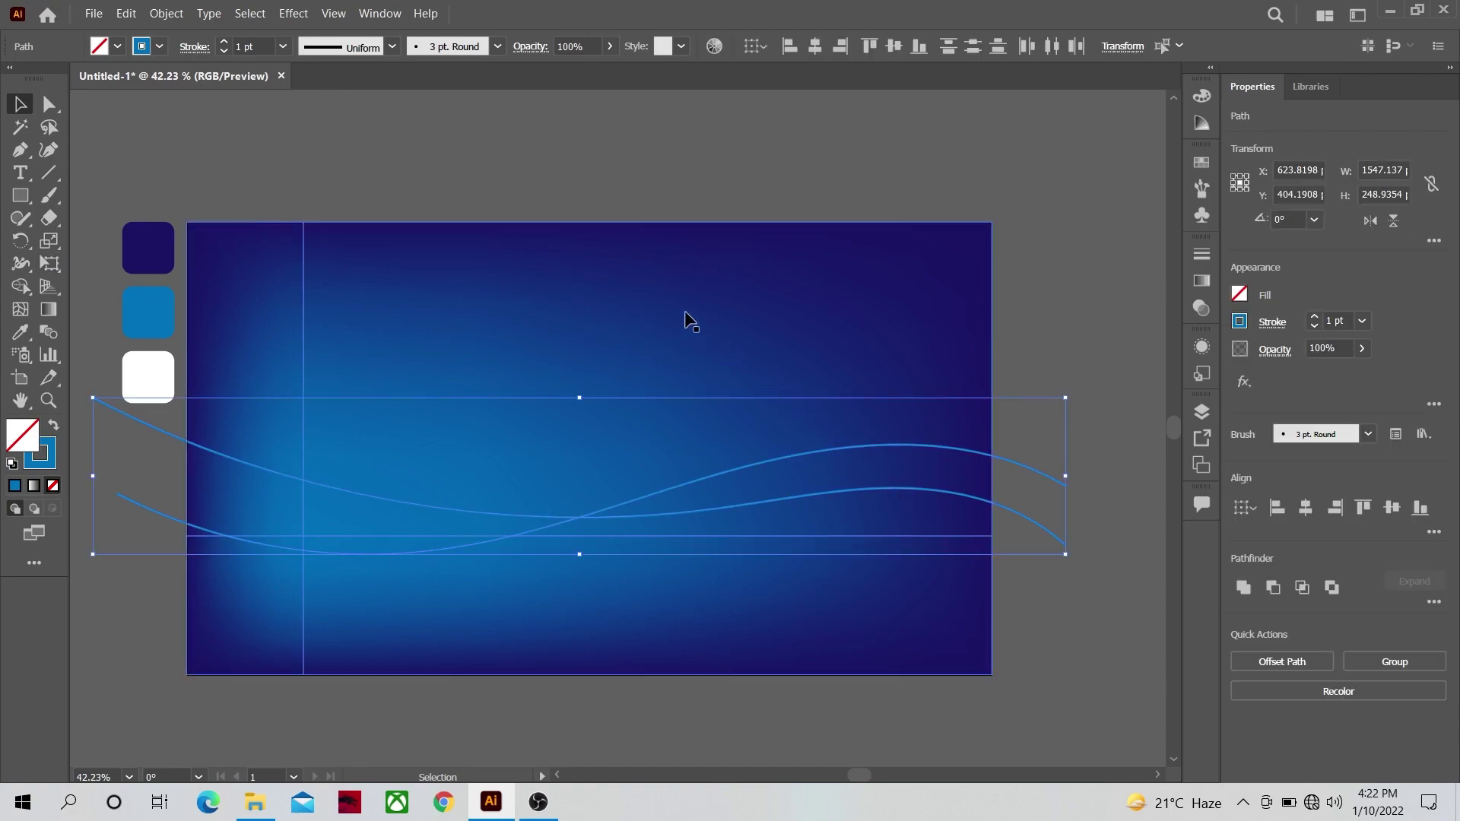
click(497, 47)
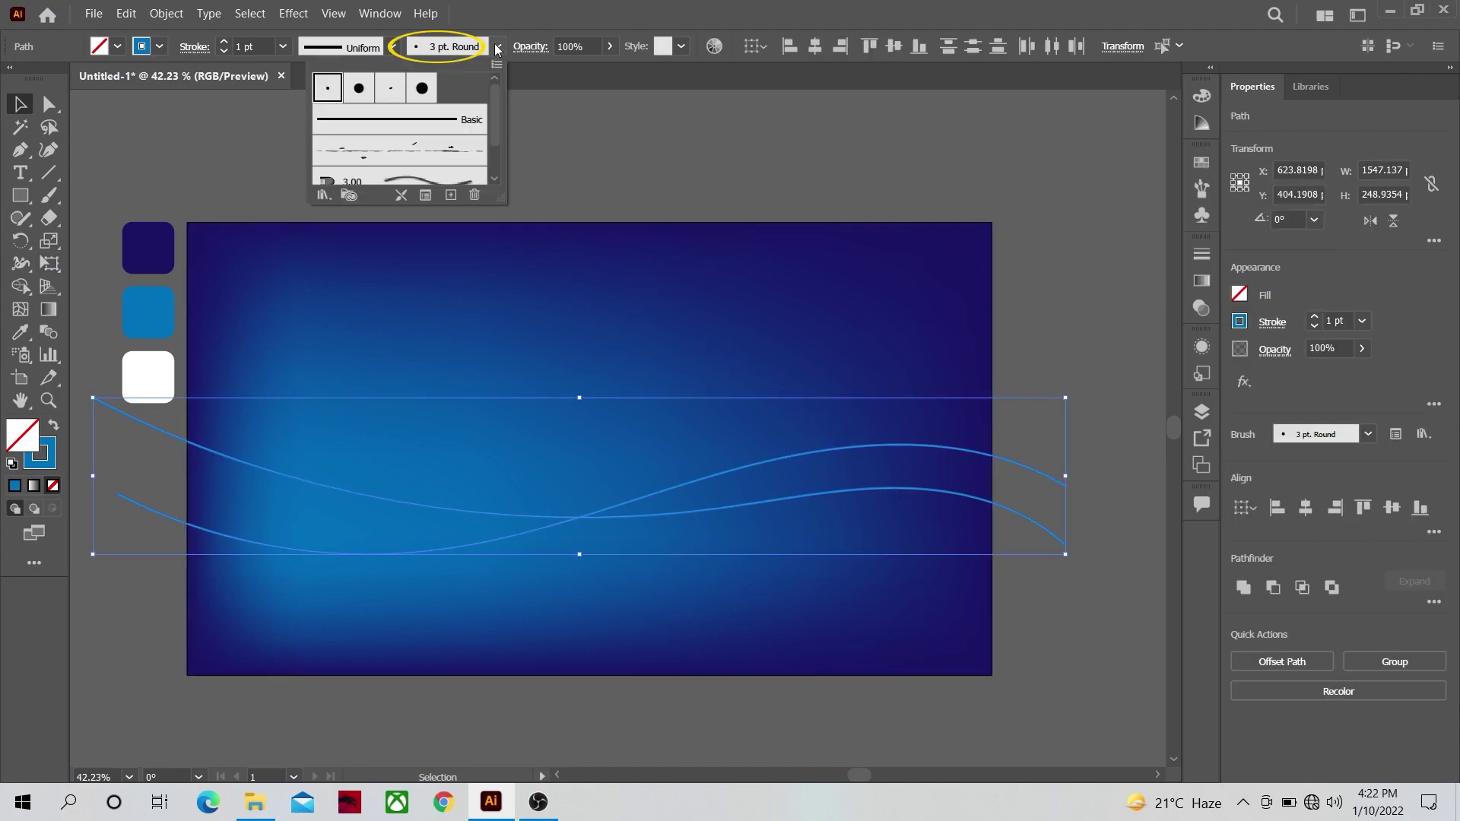
click(430, 122)
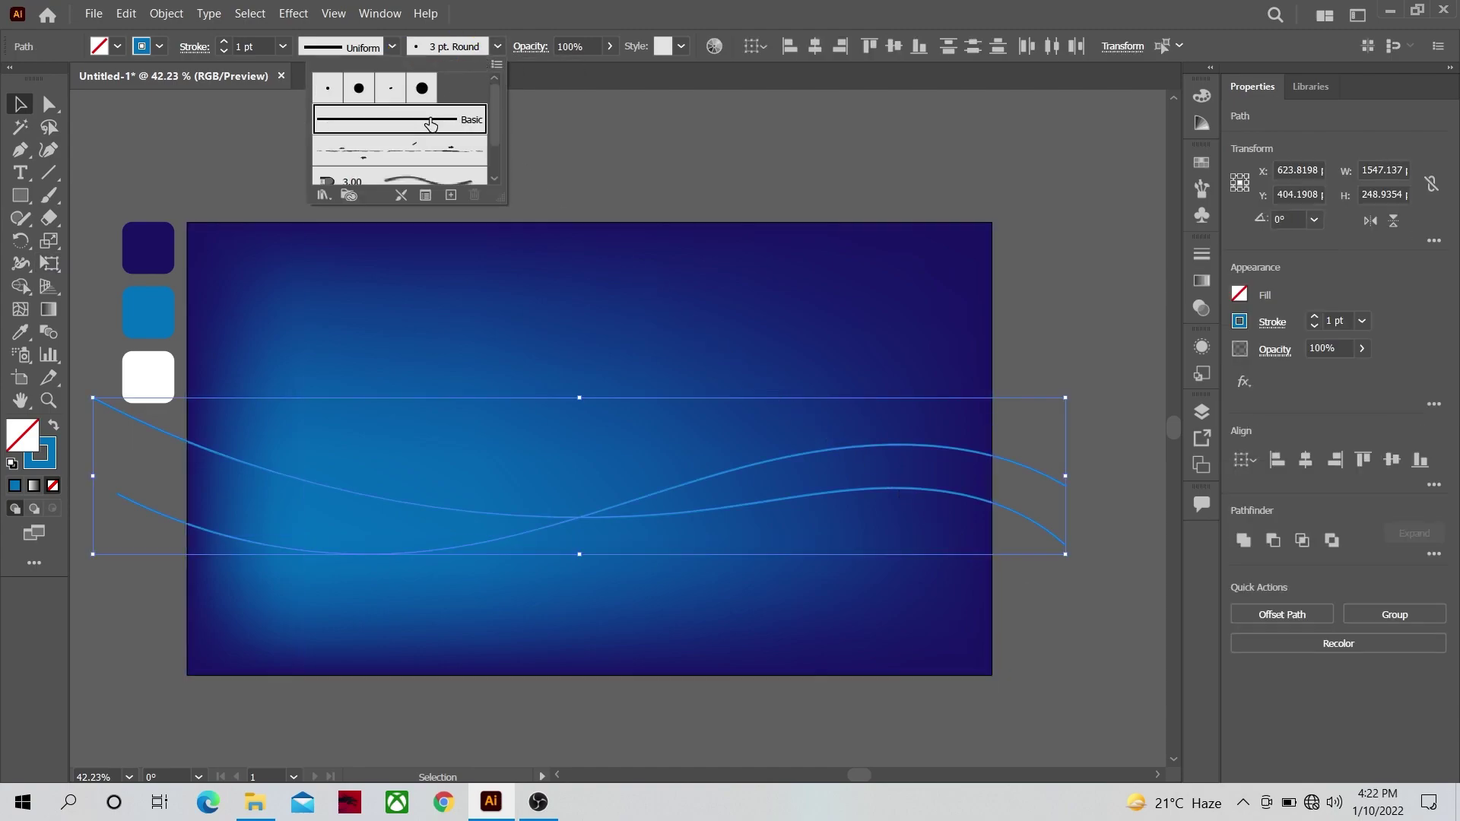
click(496, 48)
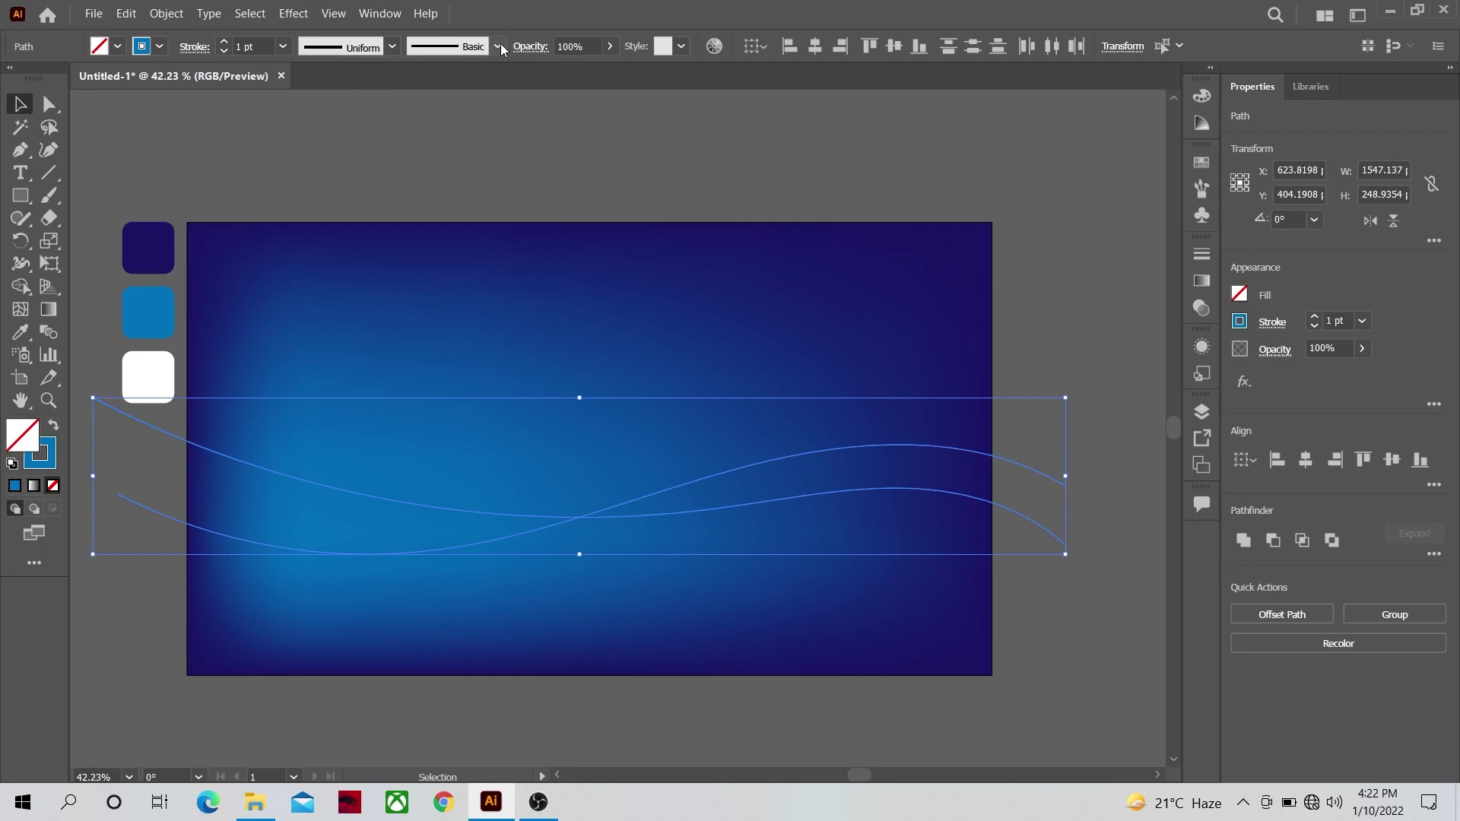
click(392, 49)
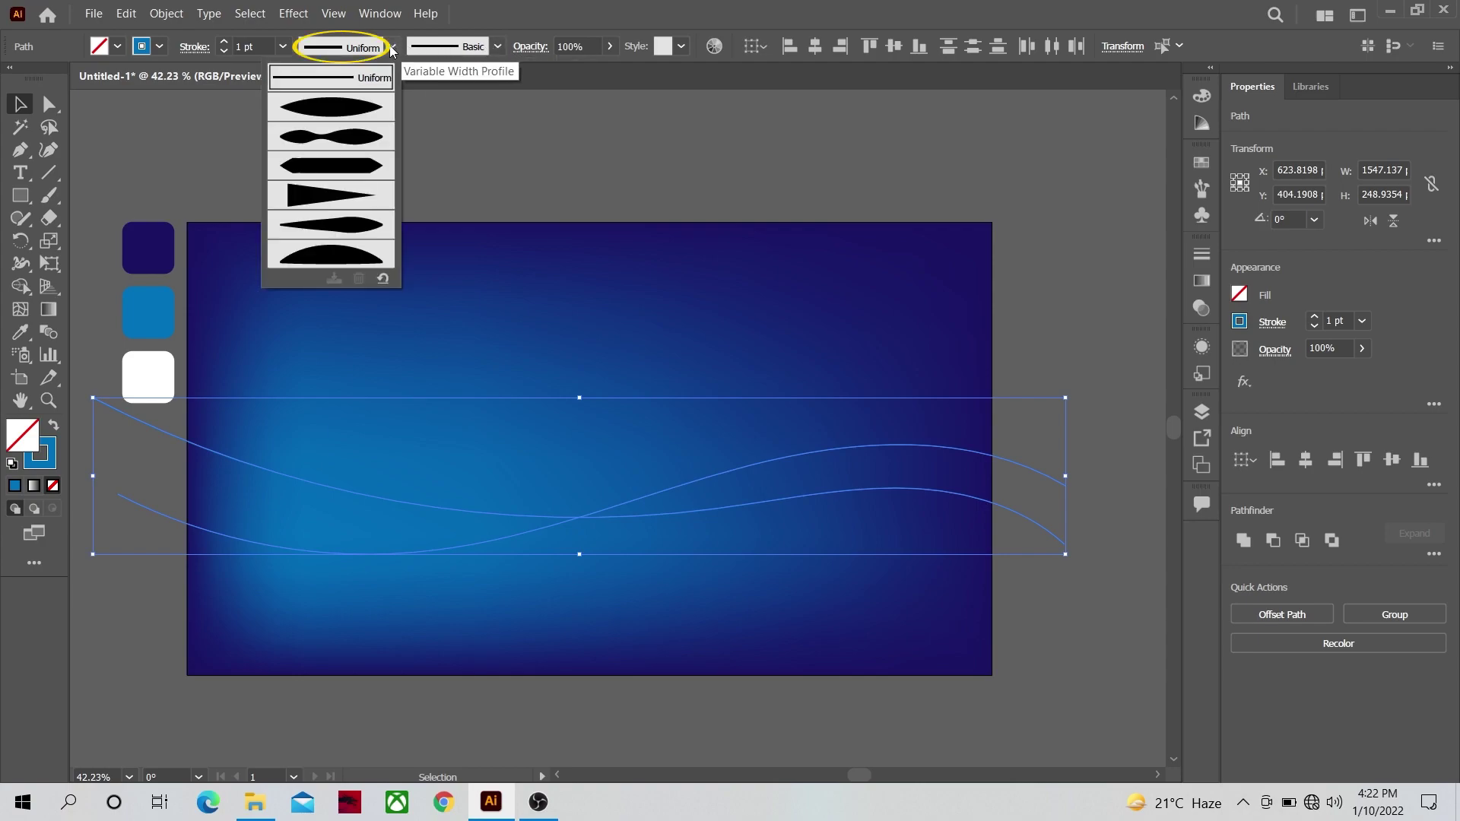
click(356, 111)
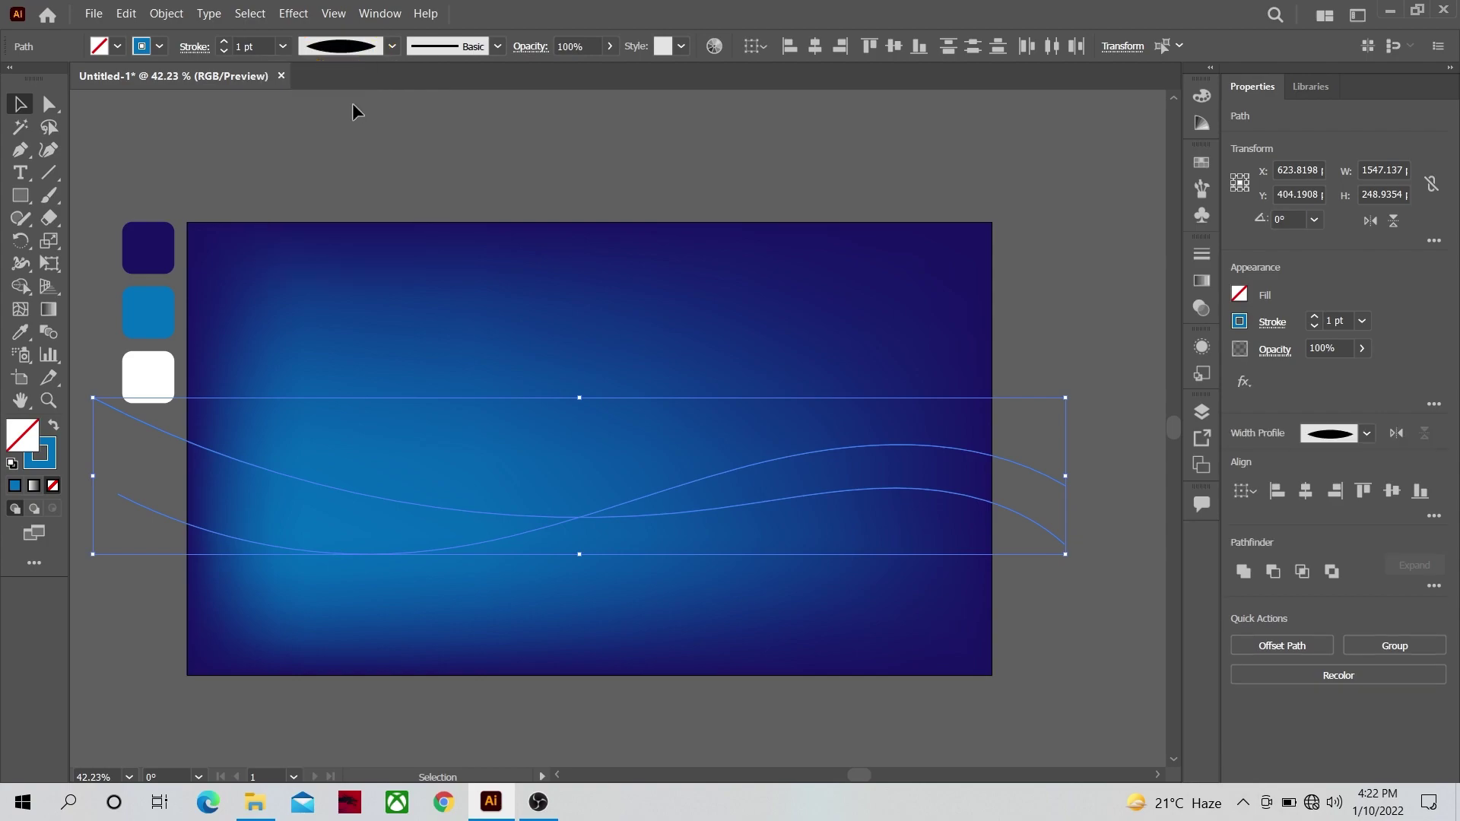
Set the wave strokes to 14 pt weight and white colour.
click(282, 48)
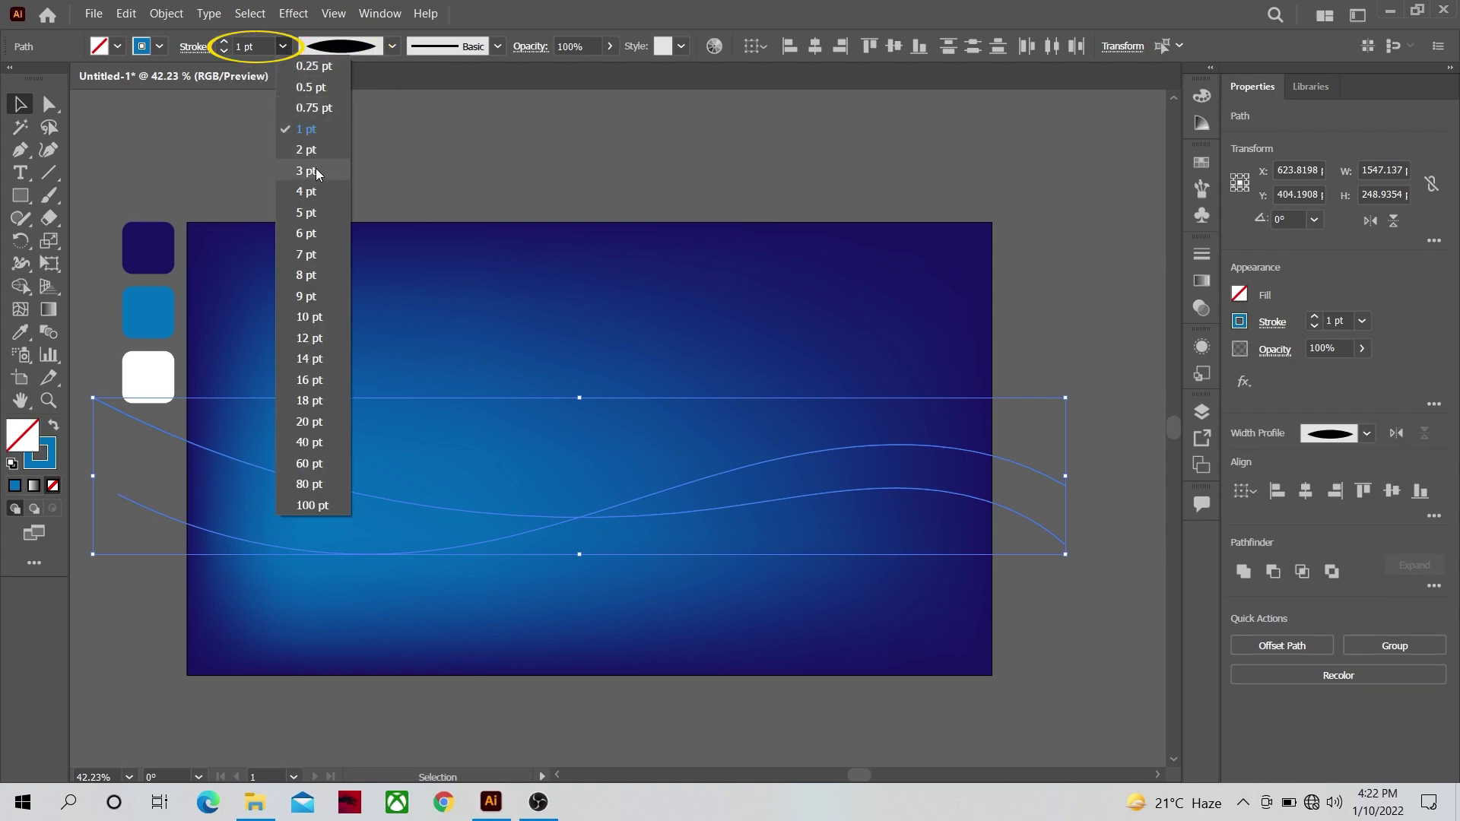
click(317, 357)
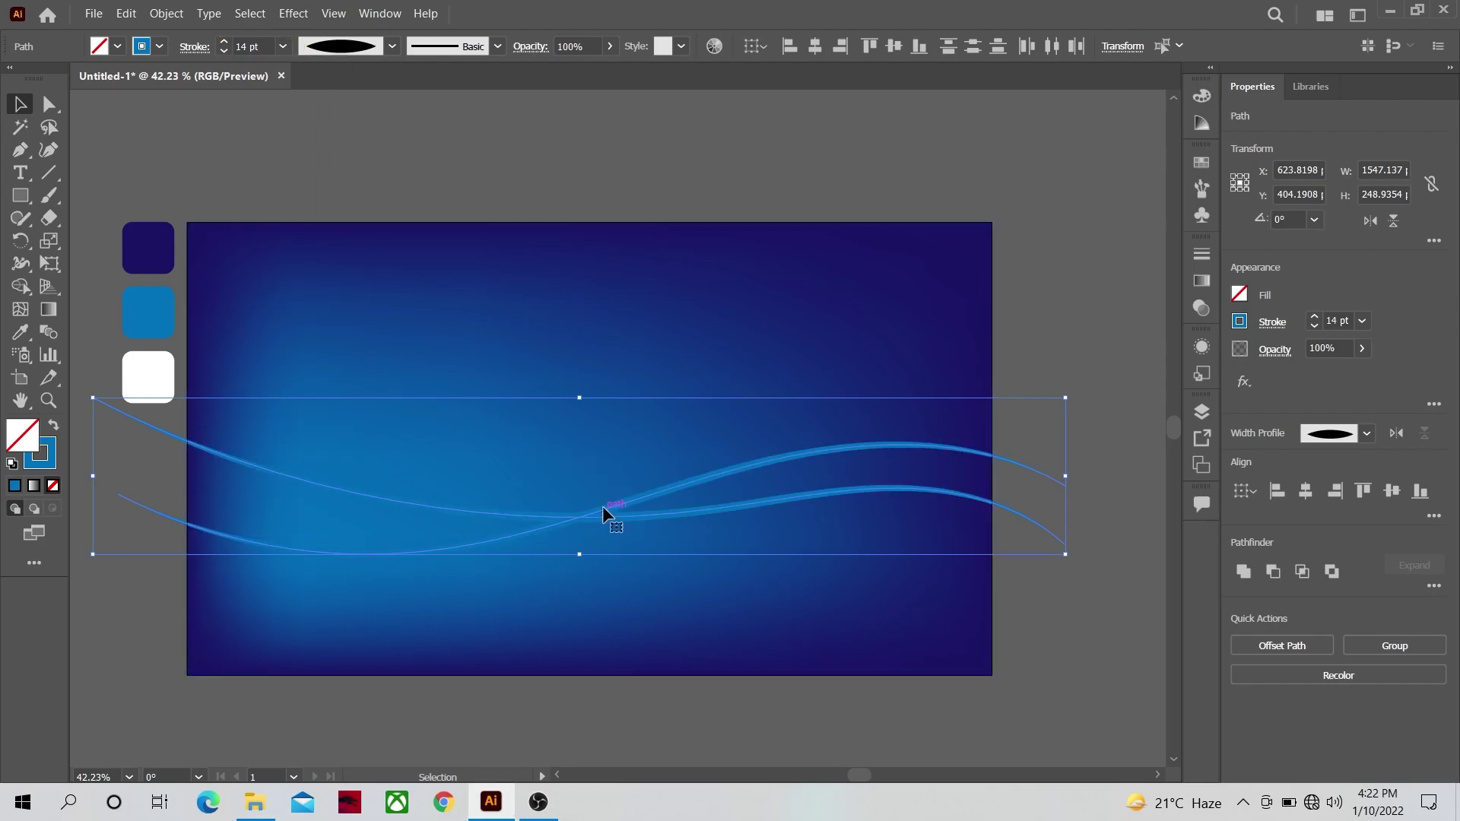
click(160, 48)
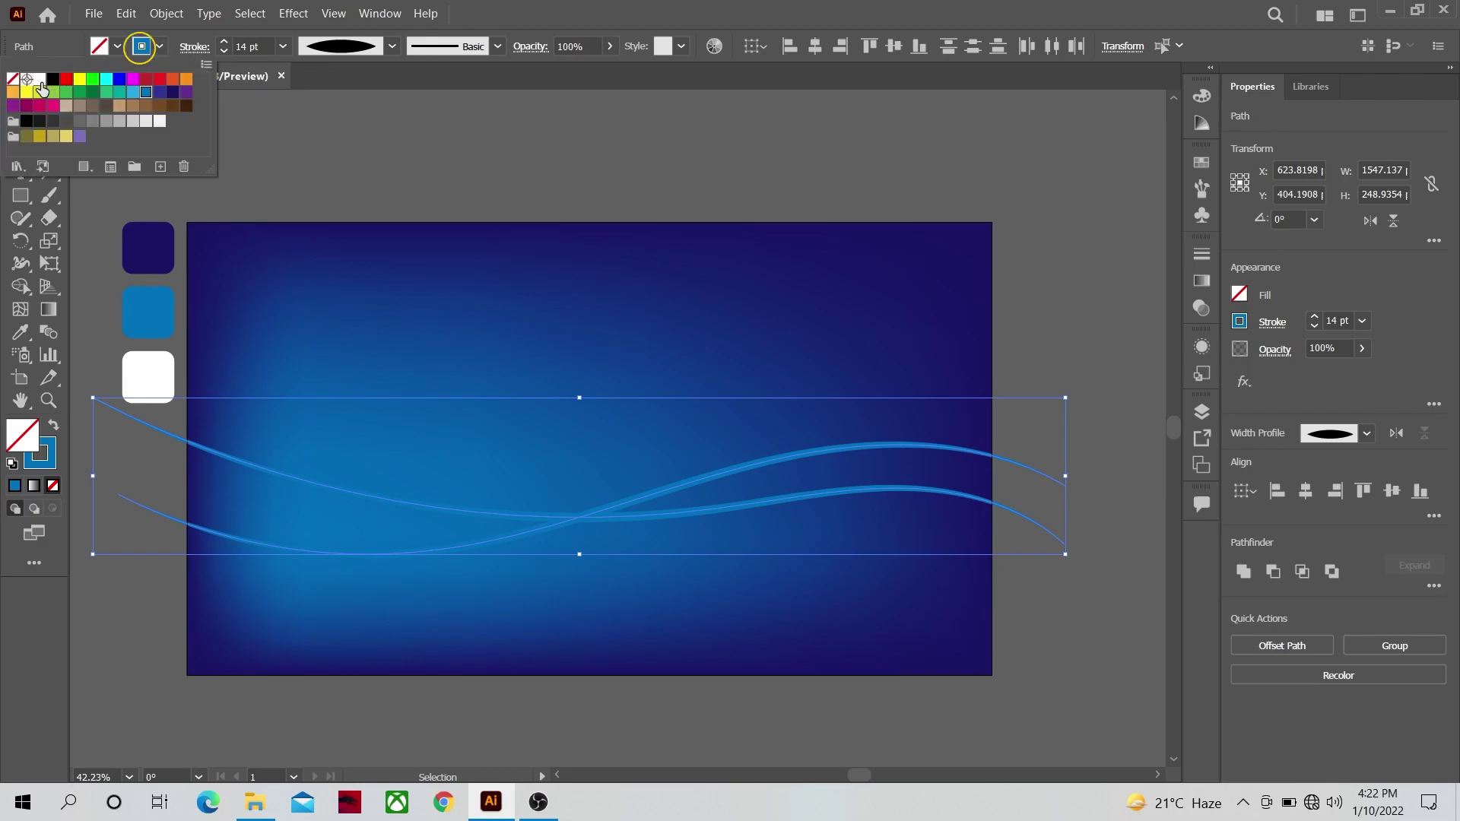
click(39, 81)
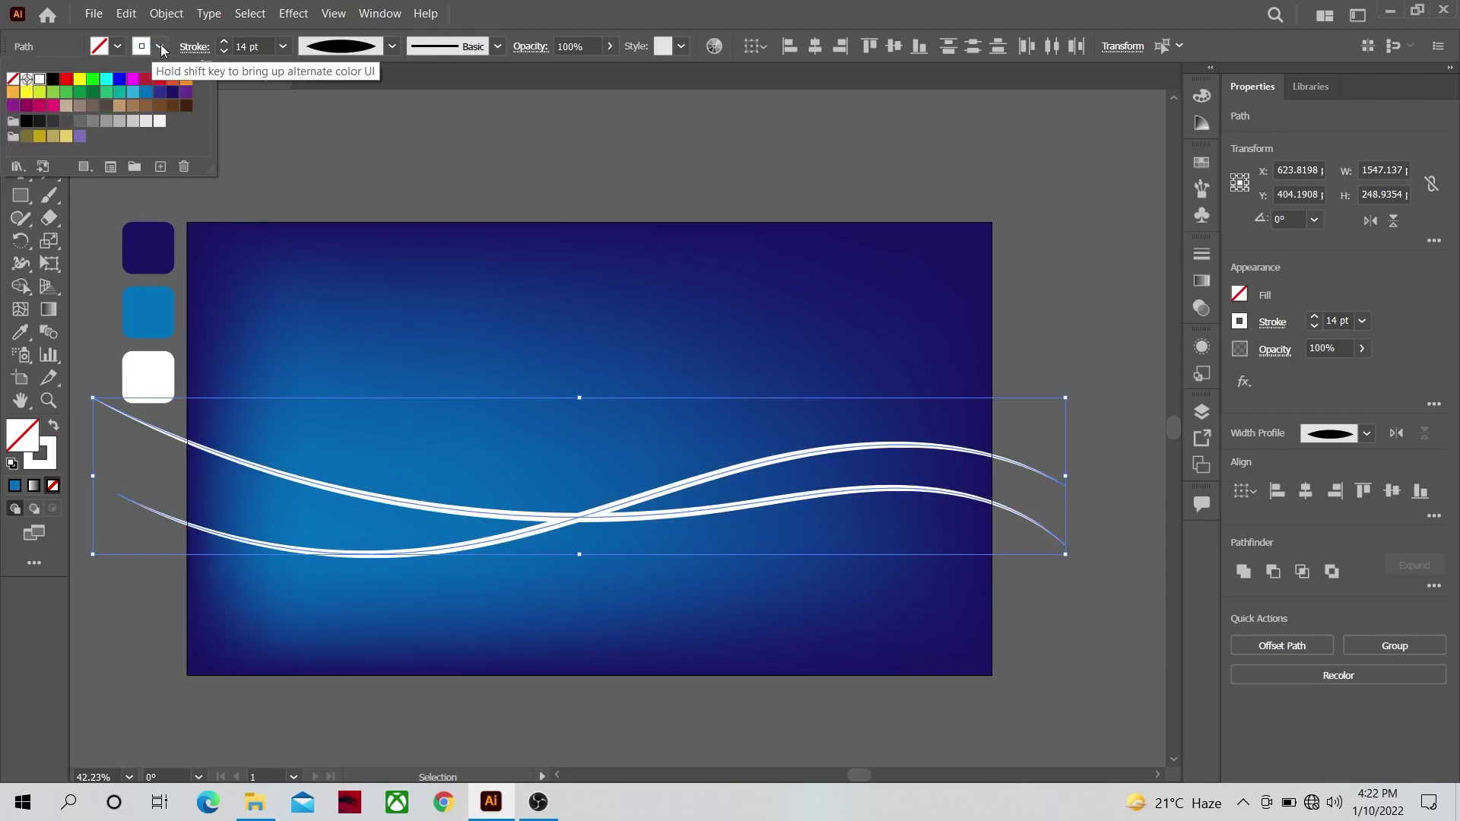
click(161, 49)
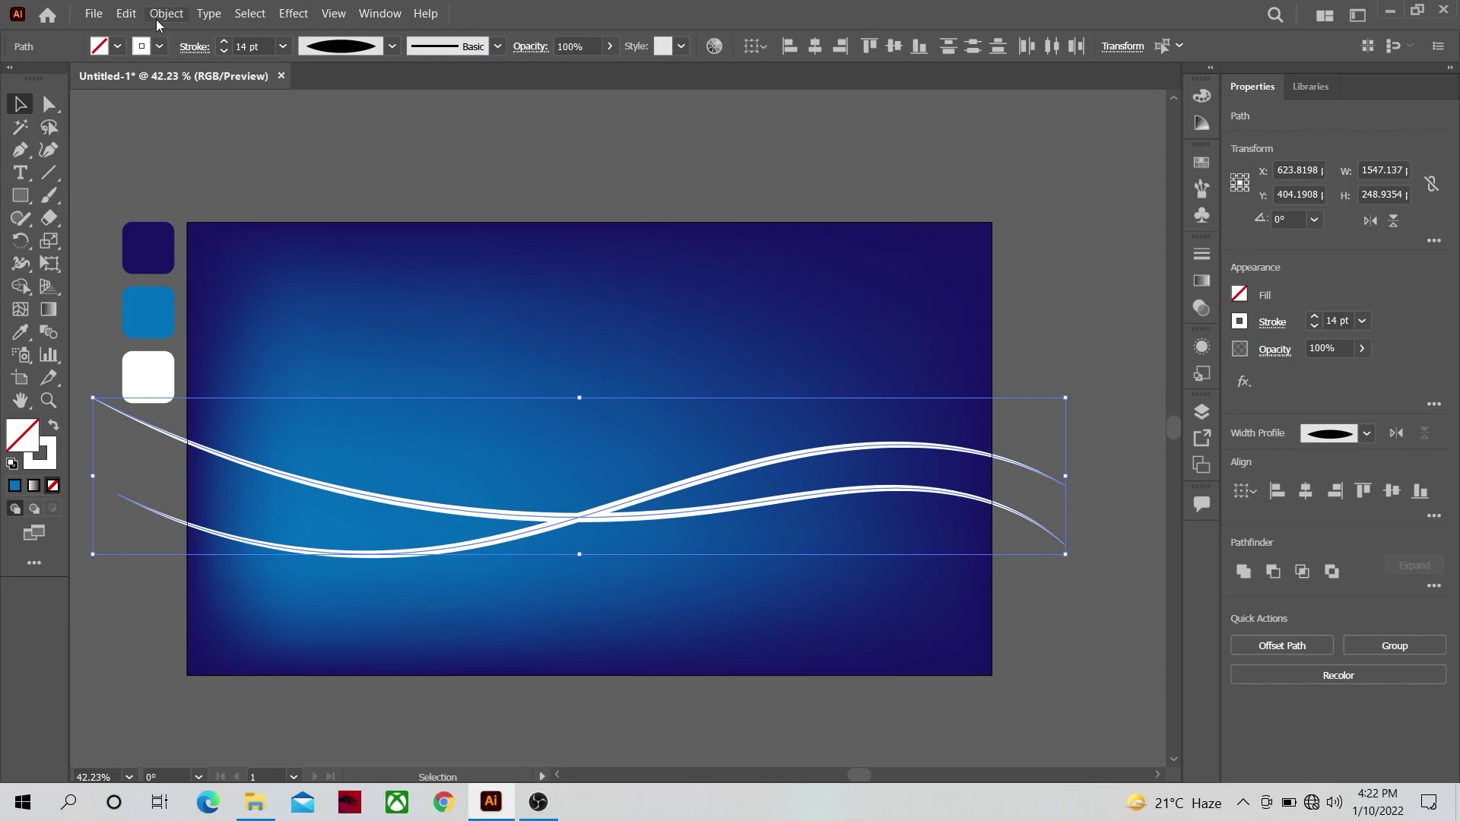
Outline the white wave strokes into filled shapes and add an Outer Glow effect.
click(166, 13)
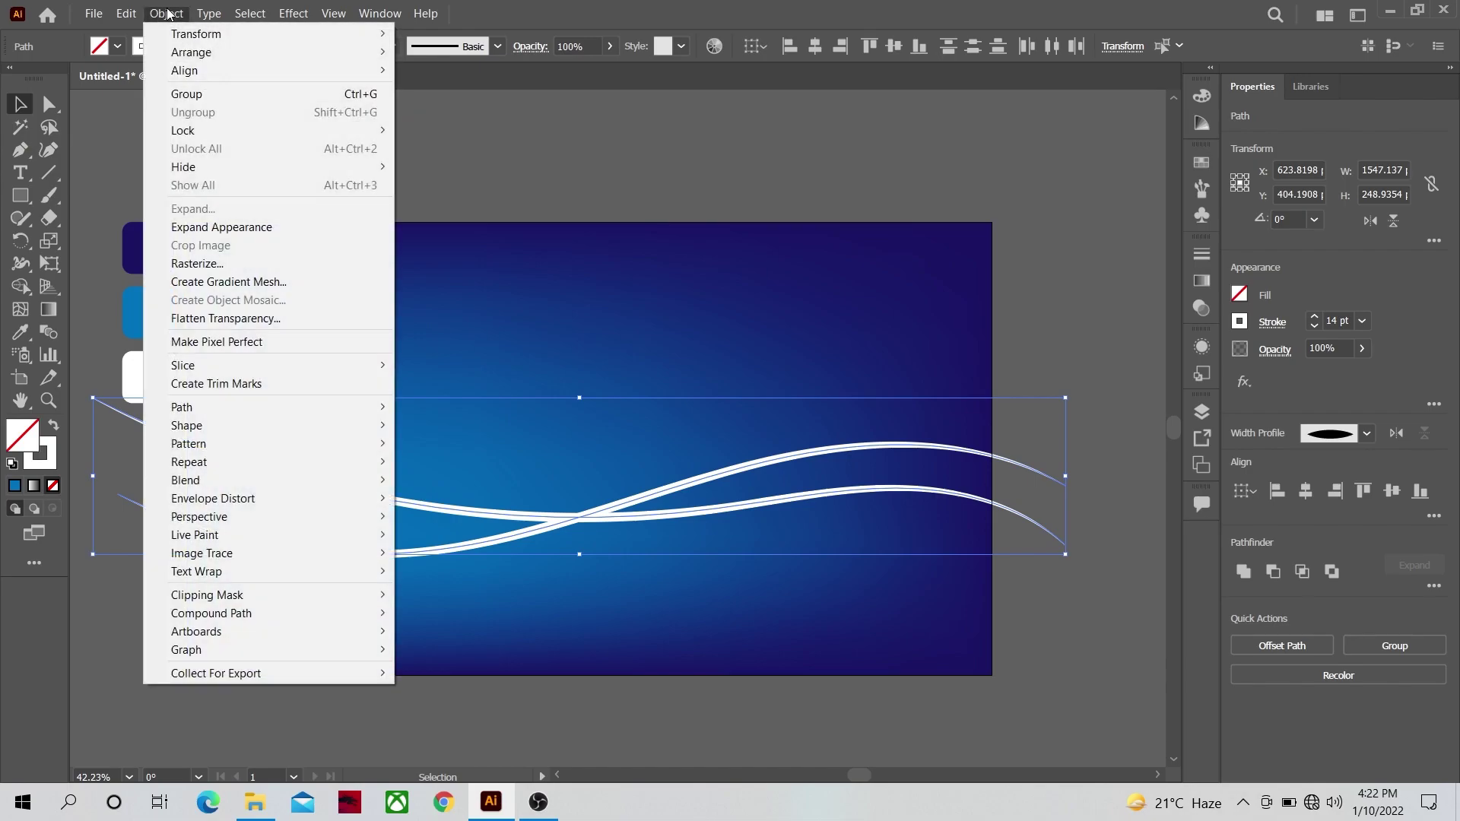
click(219, 228)
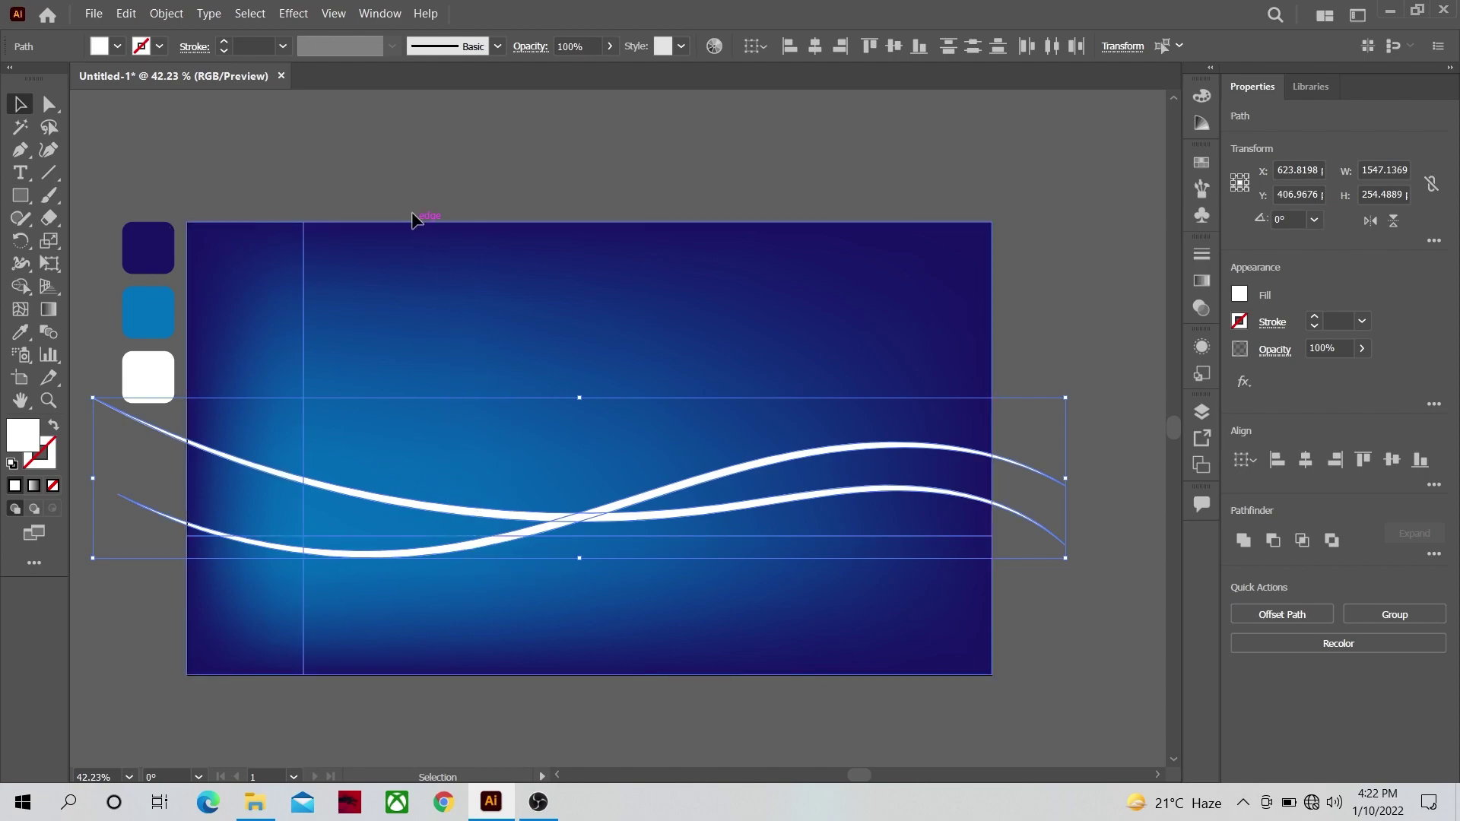
click(293, 13)
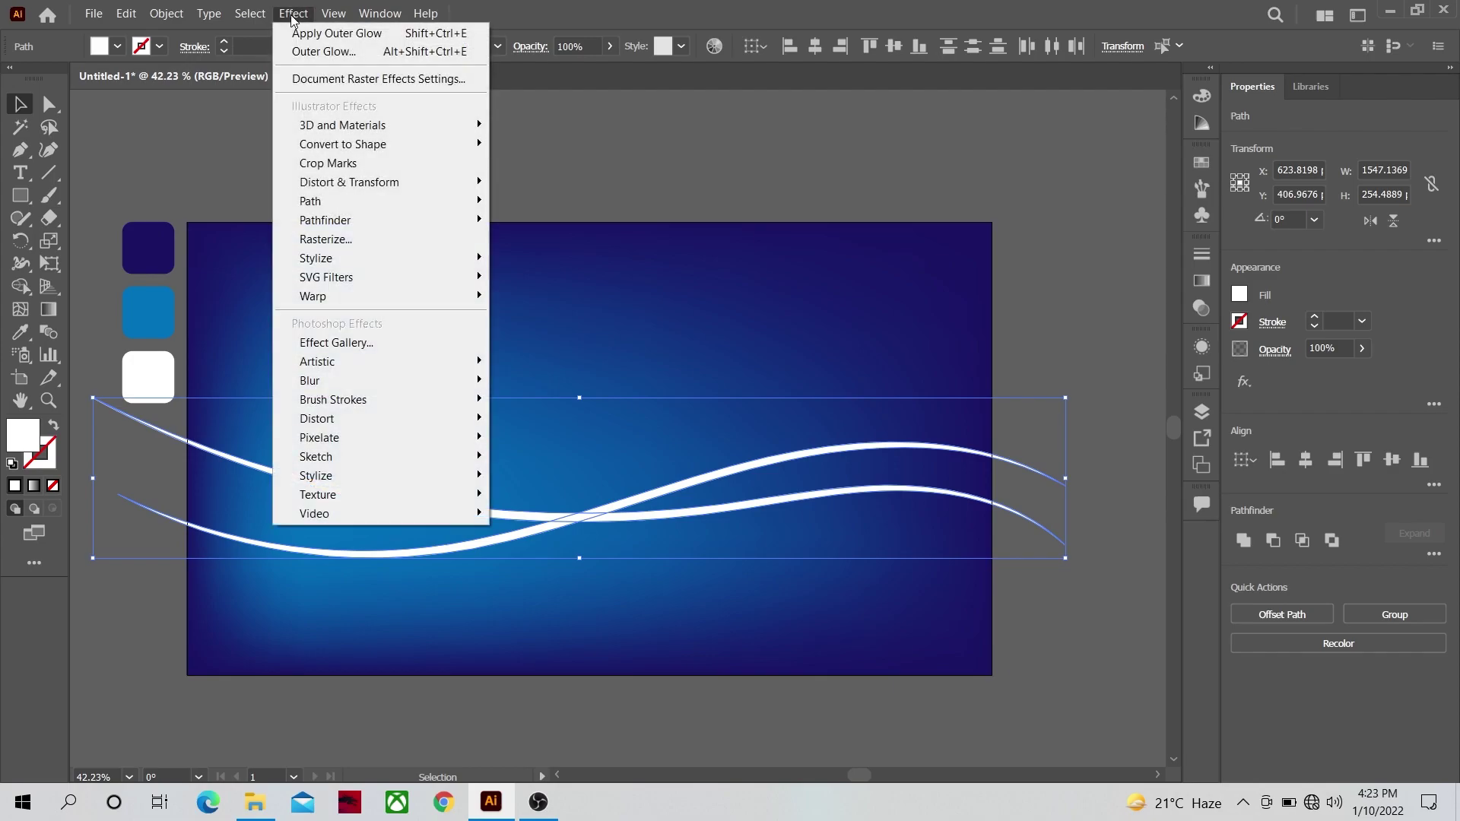
mouse_move(365, 258)
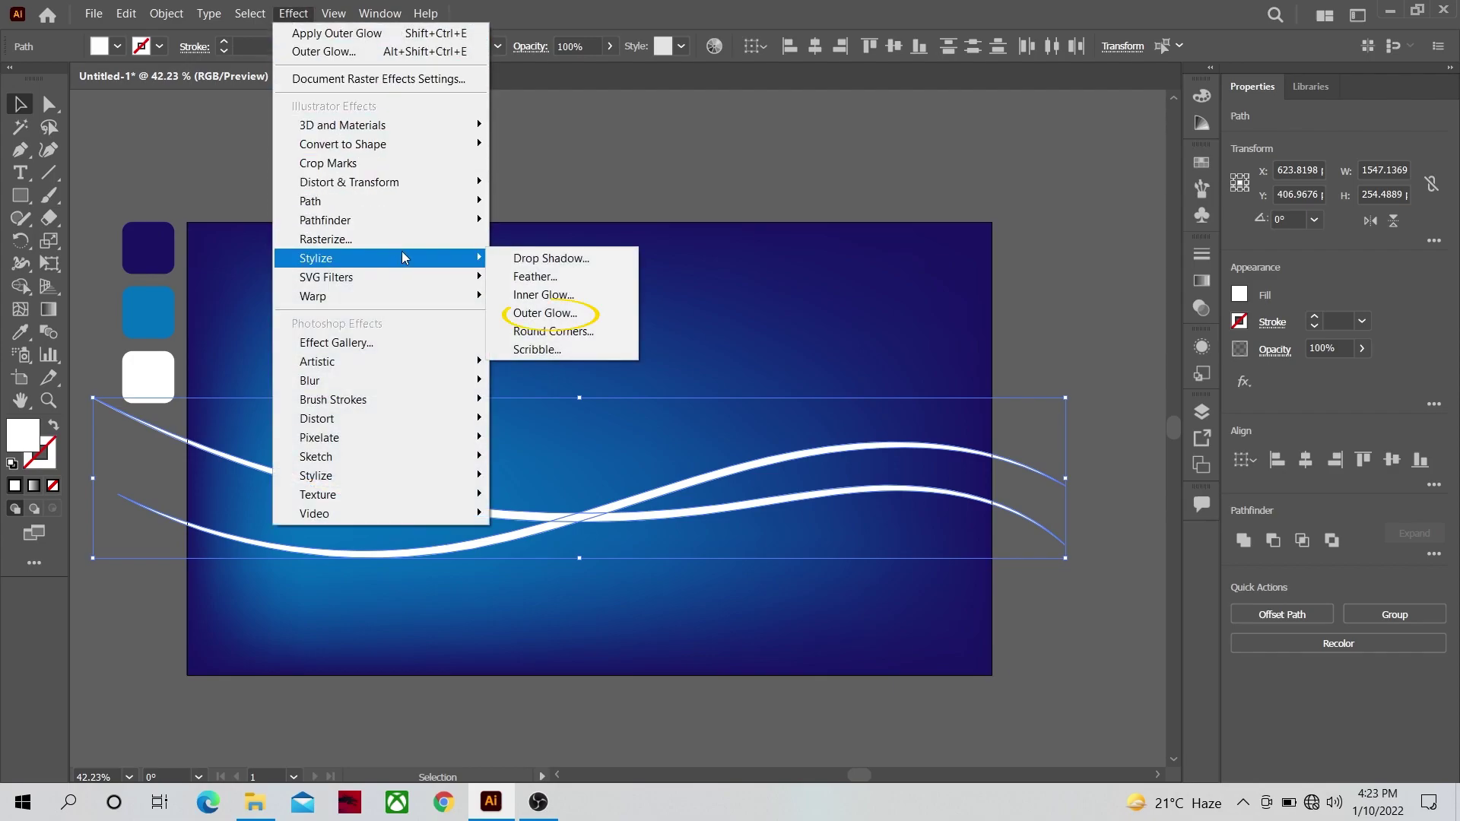
click(545, 313)
Set the Outer Glow to Normal mode, white, 100% opacity and 12 px blur.
click(701, 346)
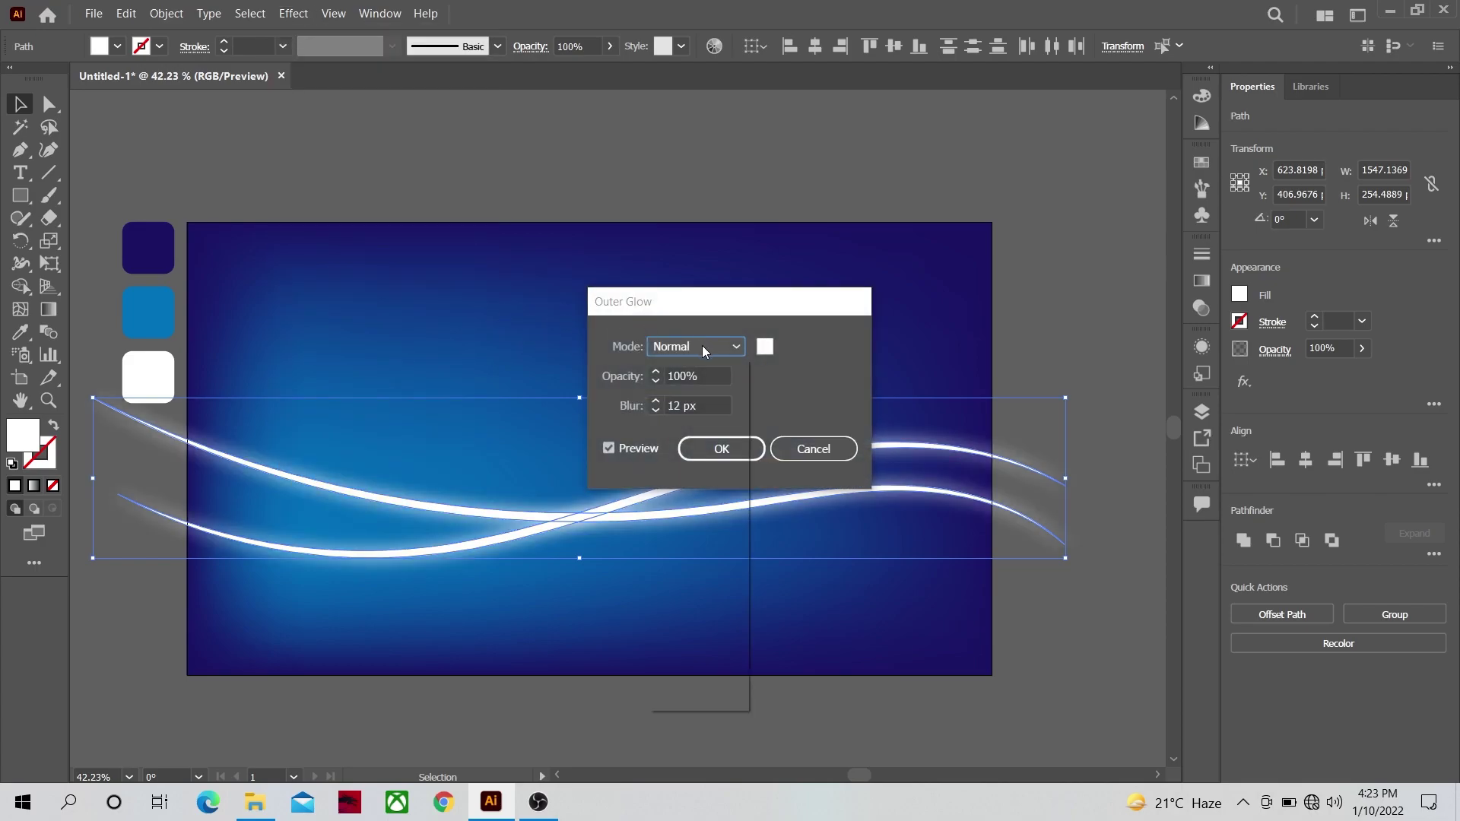
click(710, 356)
click(765, 348)
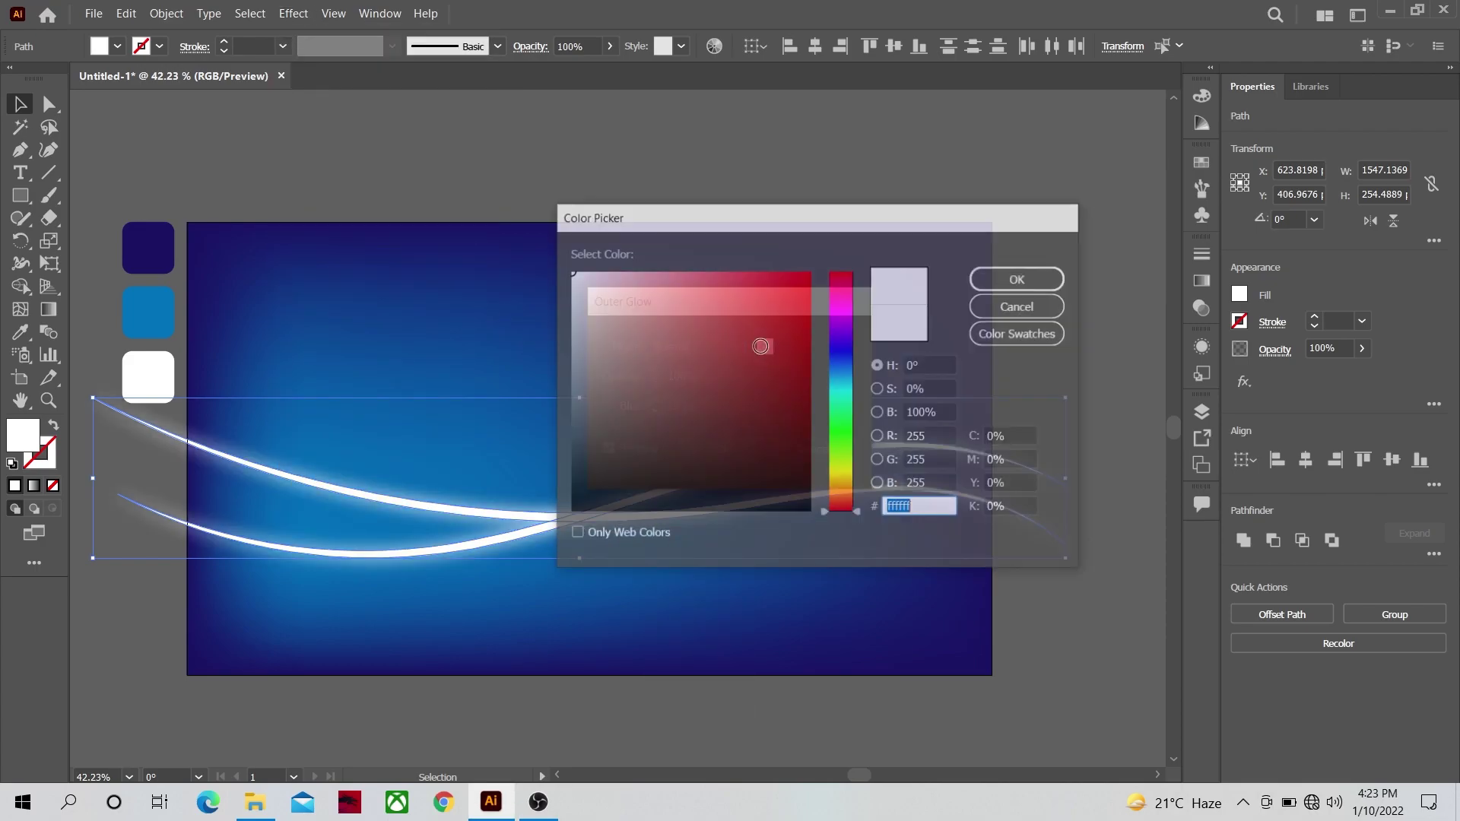
drag(655, 309, 534, 263)
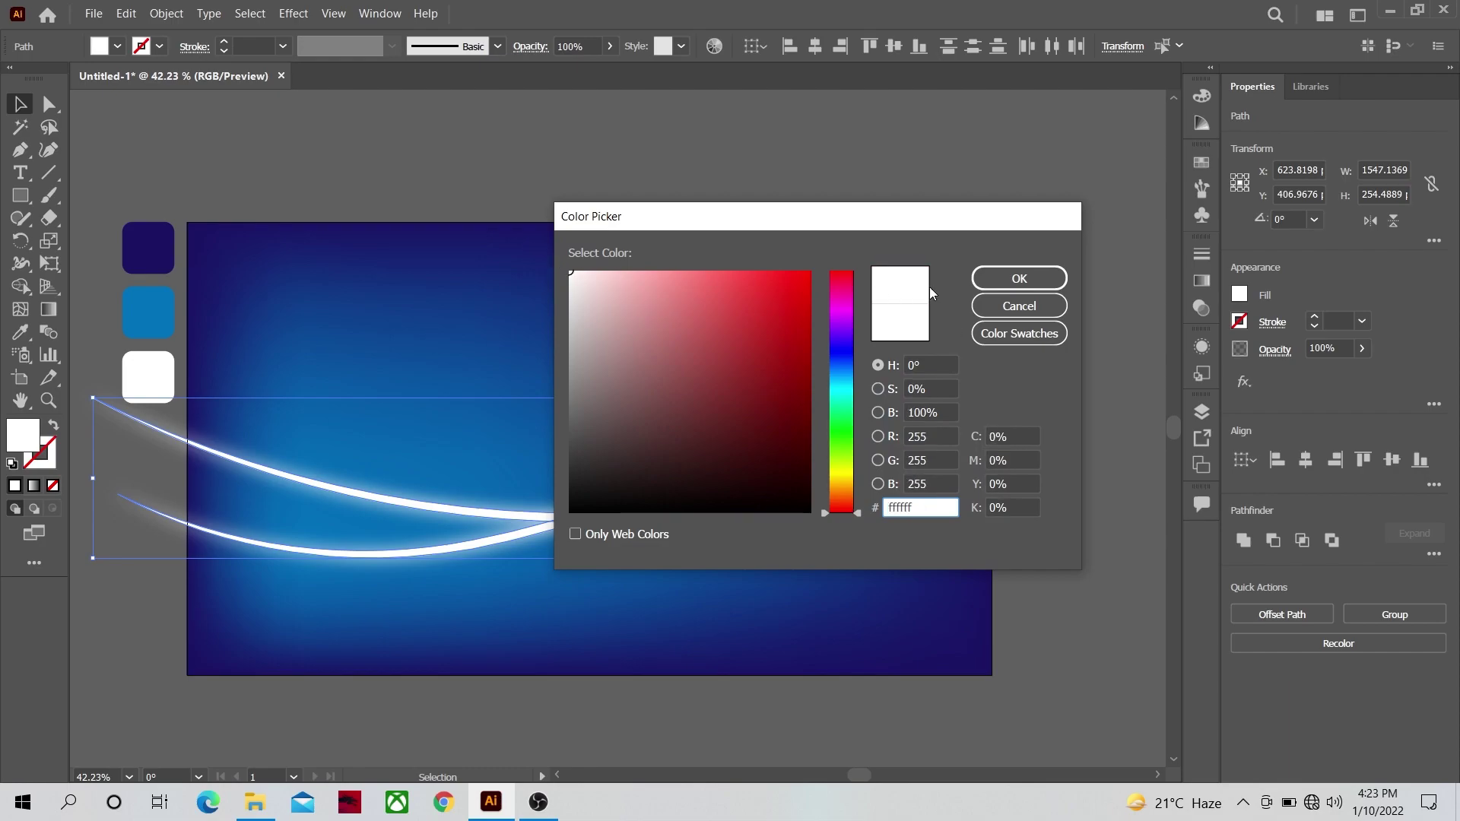
click(1004, 281)
click(711, 374)
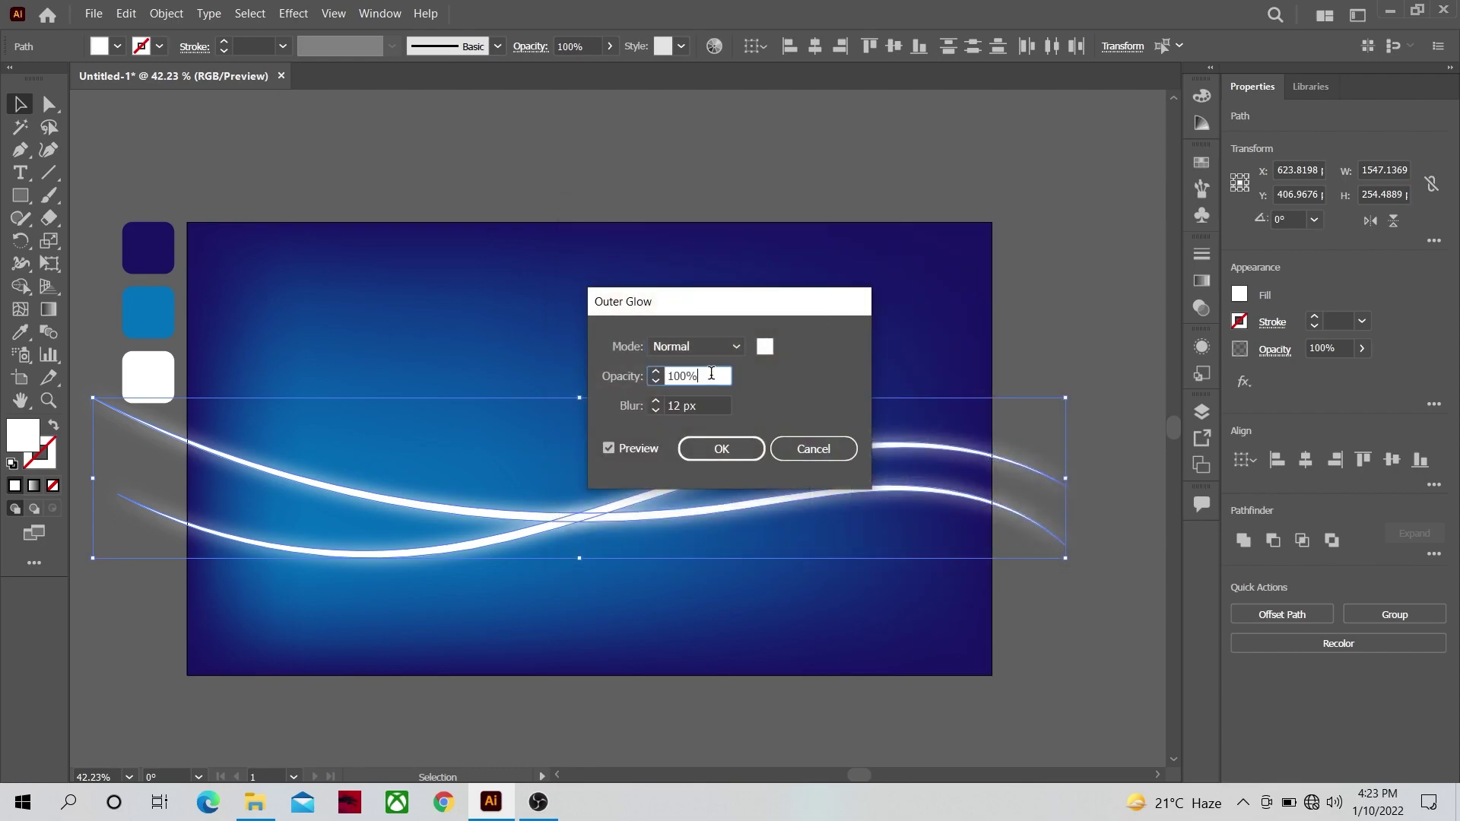
click(718, 405)
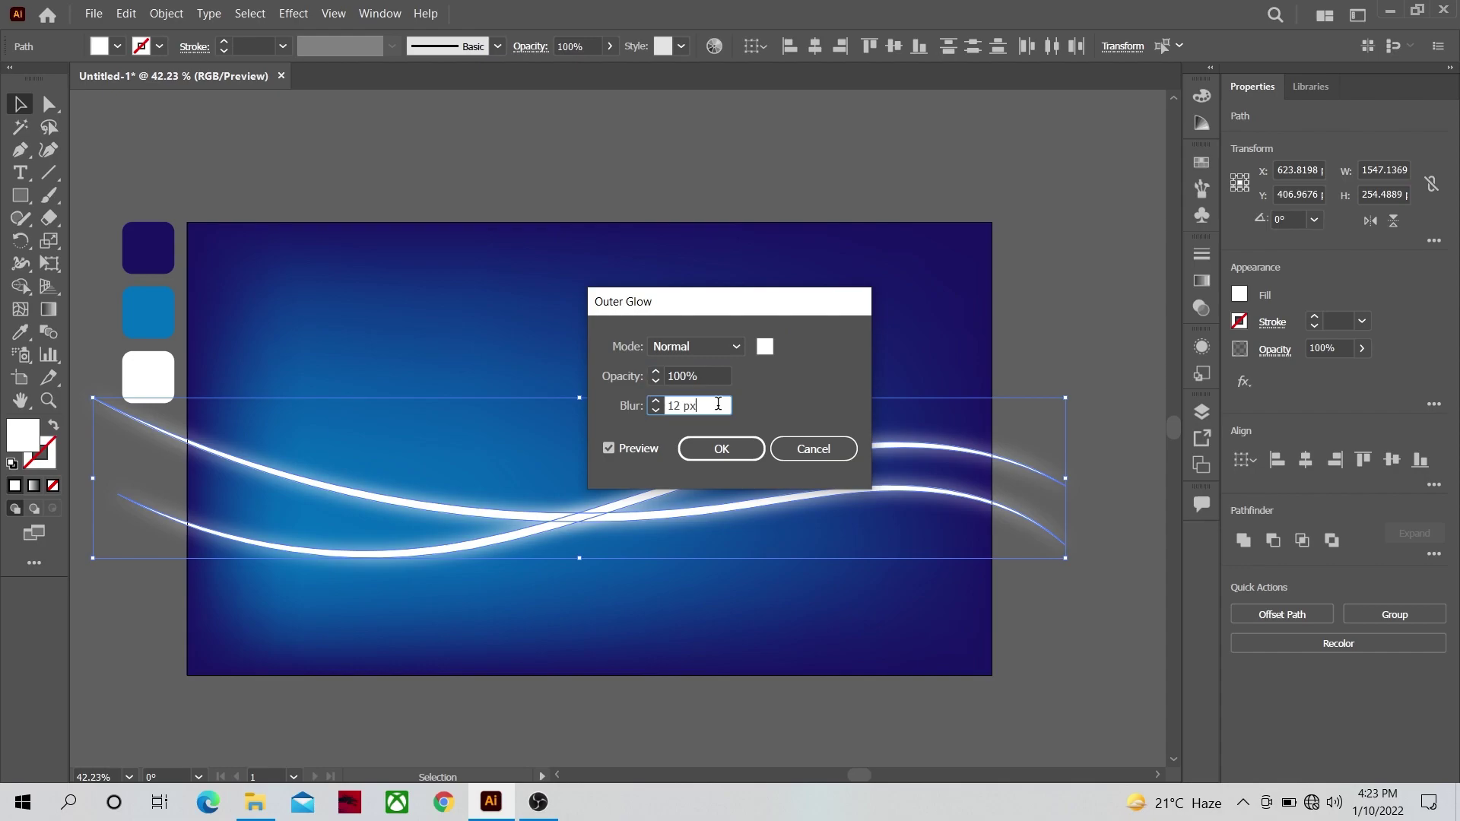
click(715, 450)
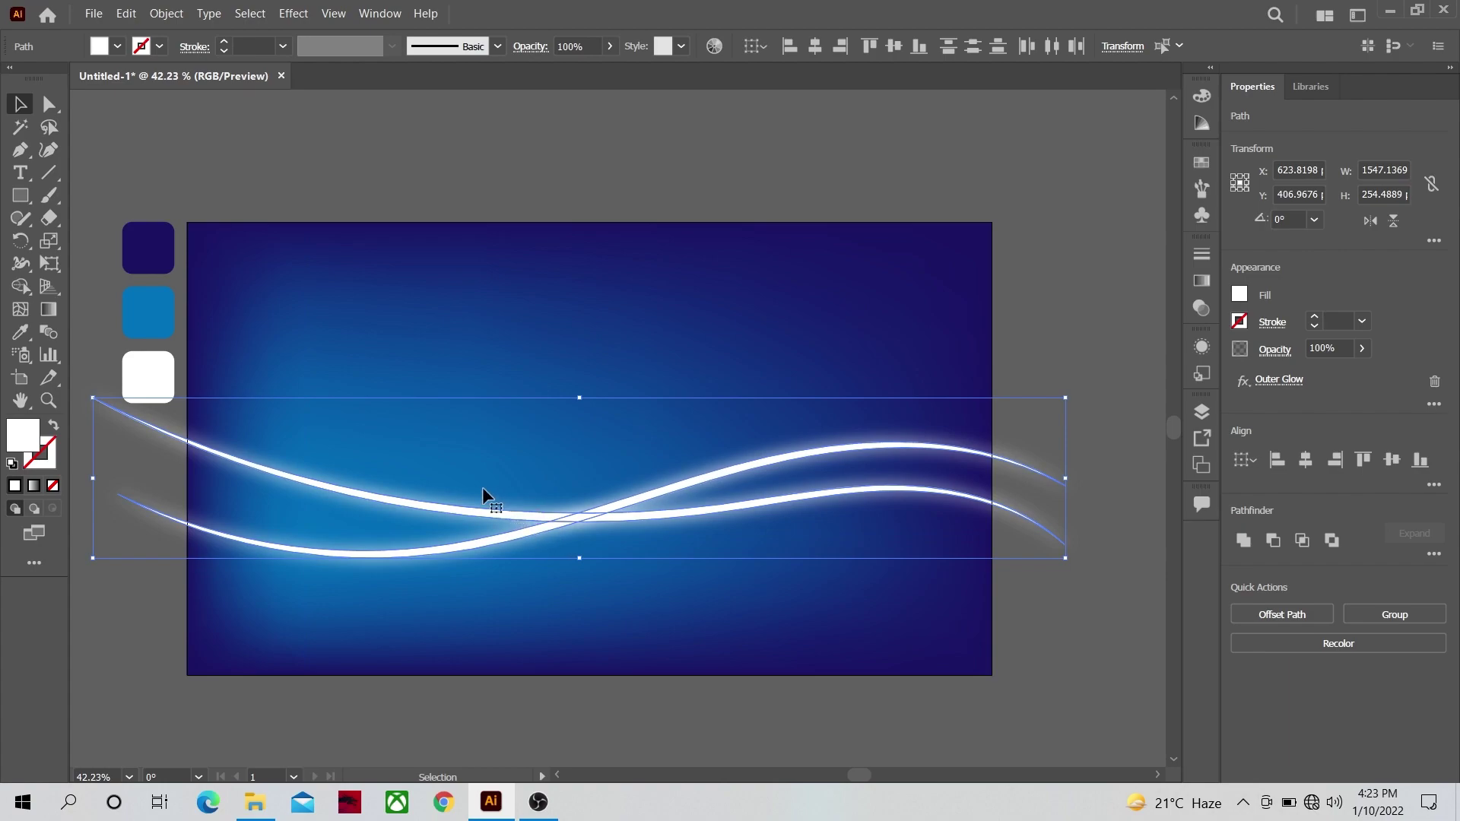
Draw a curved pen shape rising across the bottom of the artboard, extending past both edges.
click(20, 150)
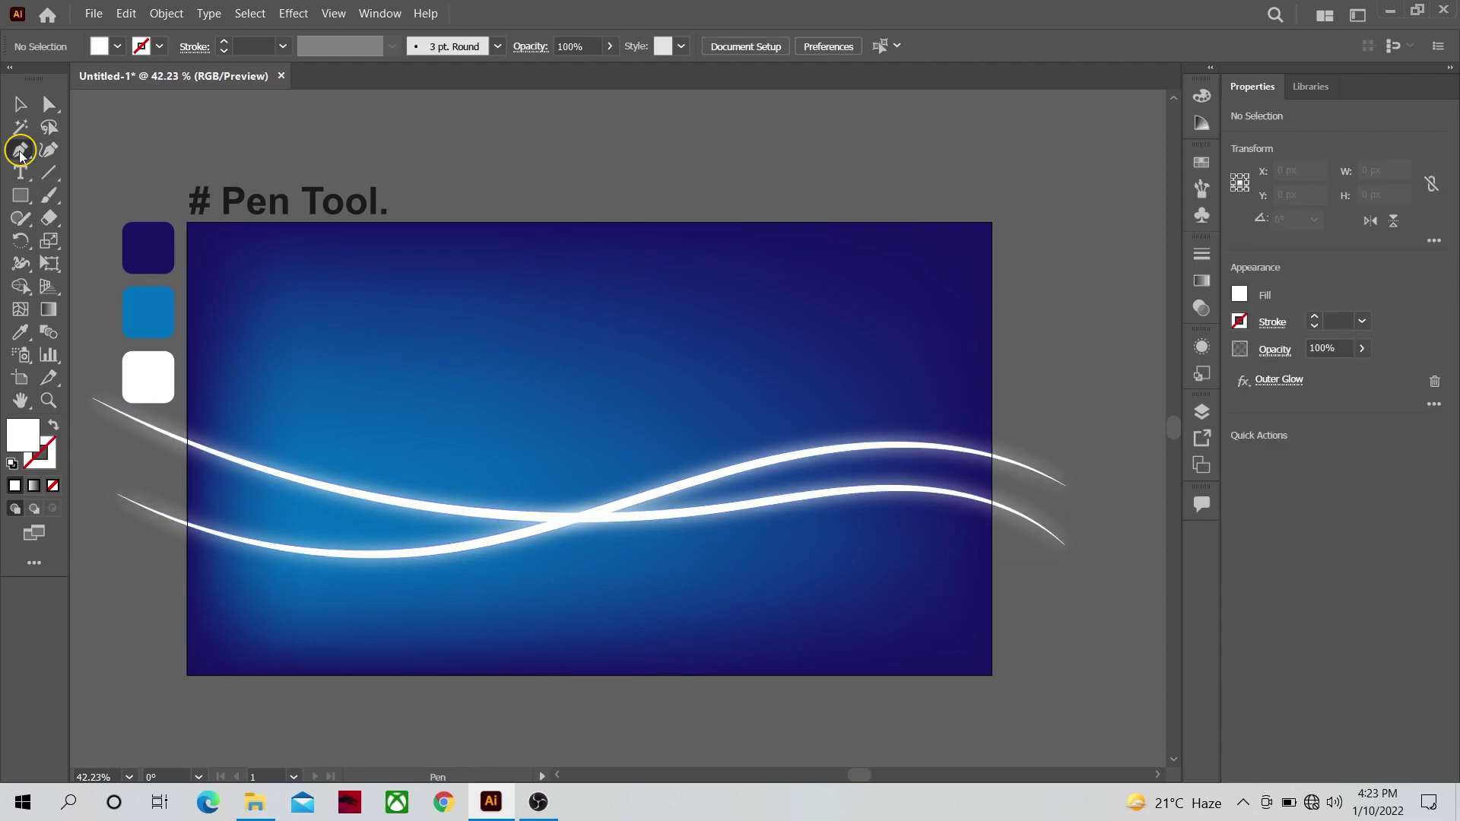
click(117, 654)
drag(384, 629, 483, 569)
drag(652, 558, 749, 595)
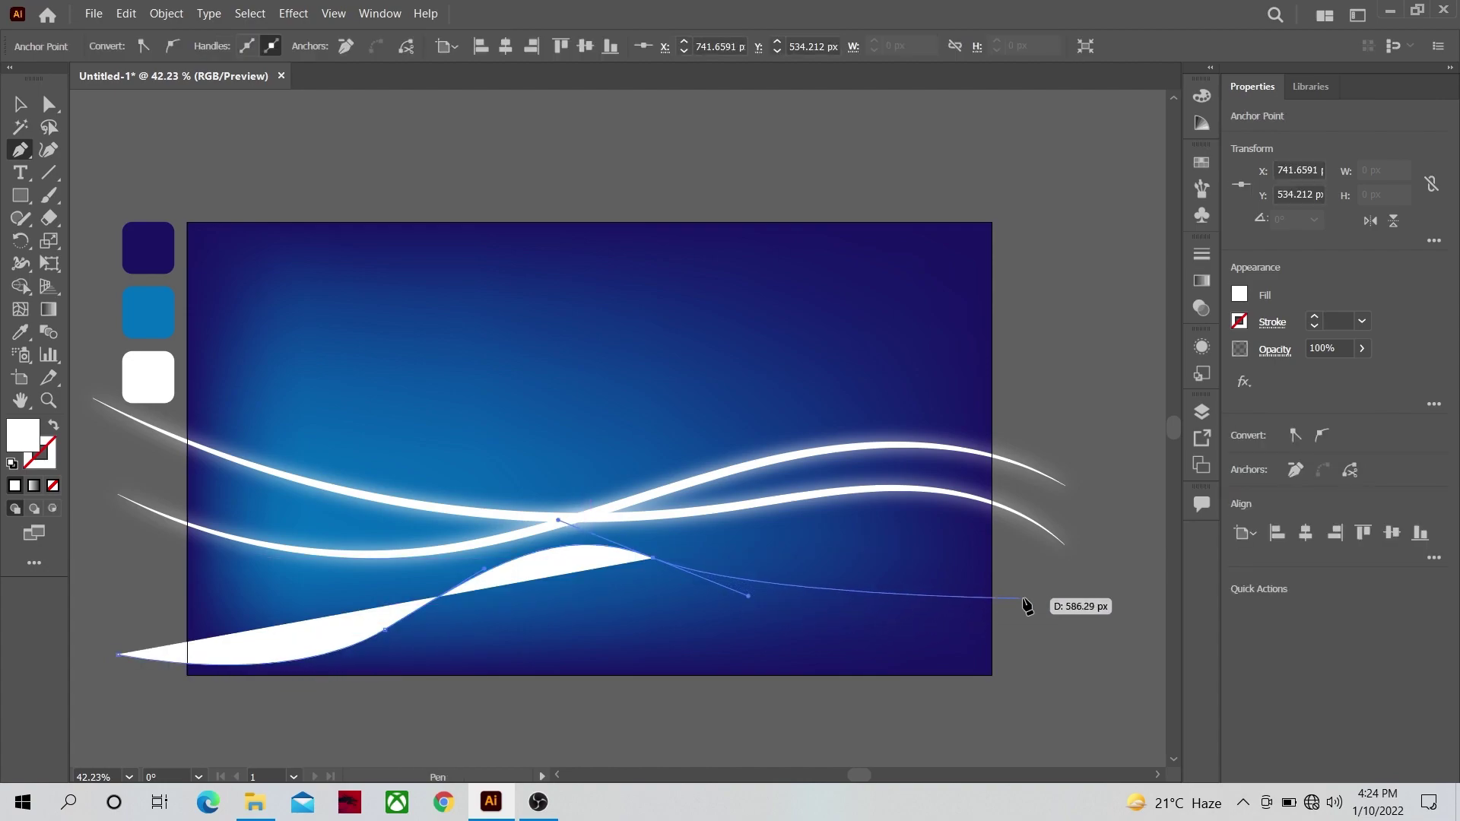
drag(1058, 592, 1159, 503)
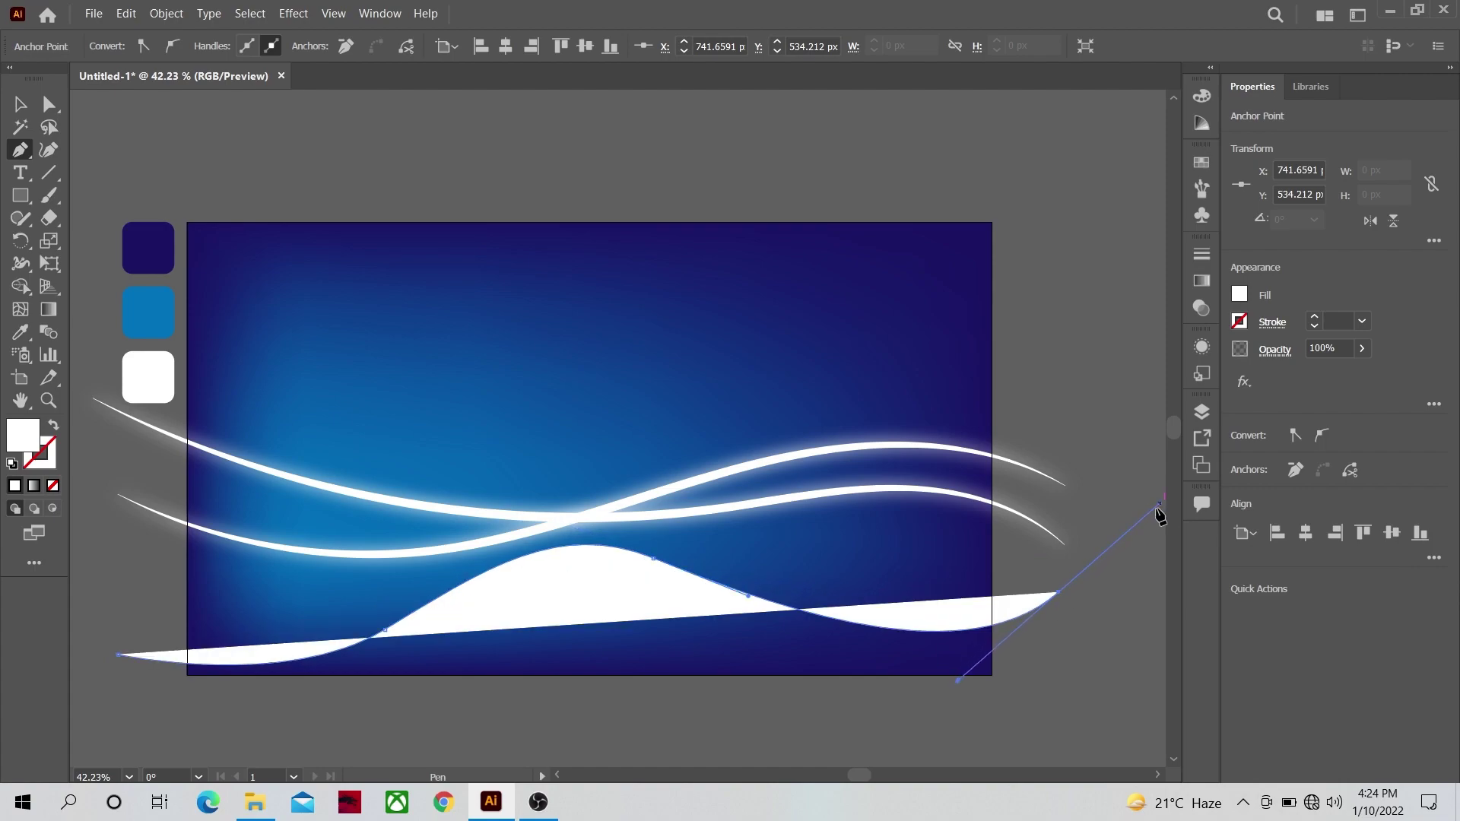
key(ctrl)
ctrl+click(1092, 659)
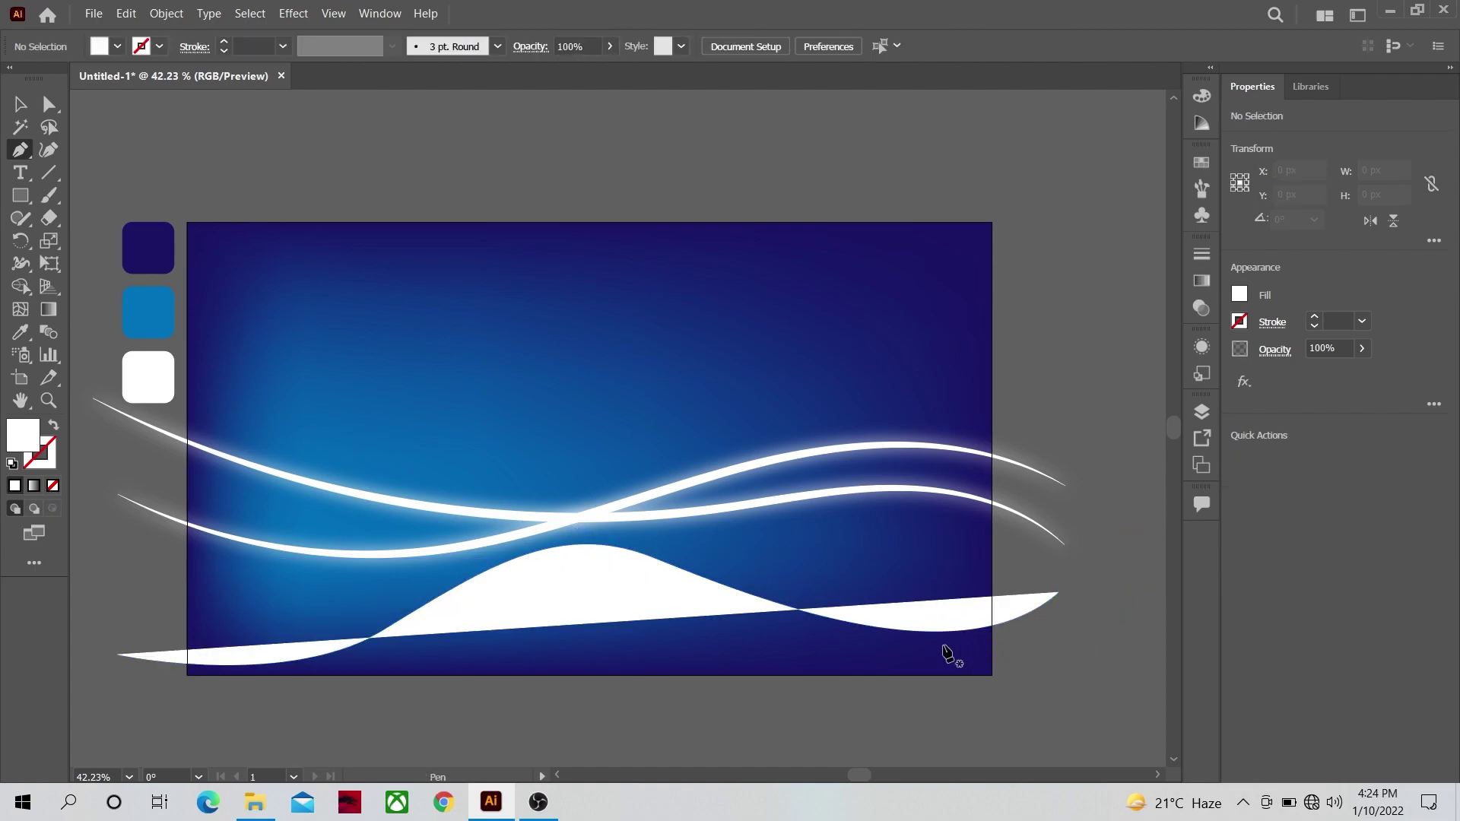
key(c)
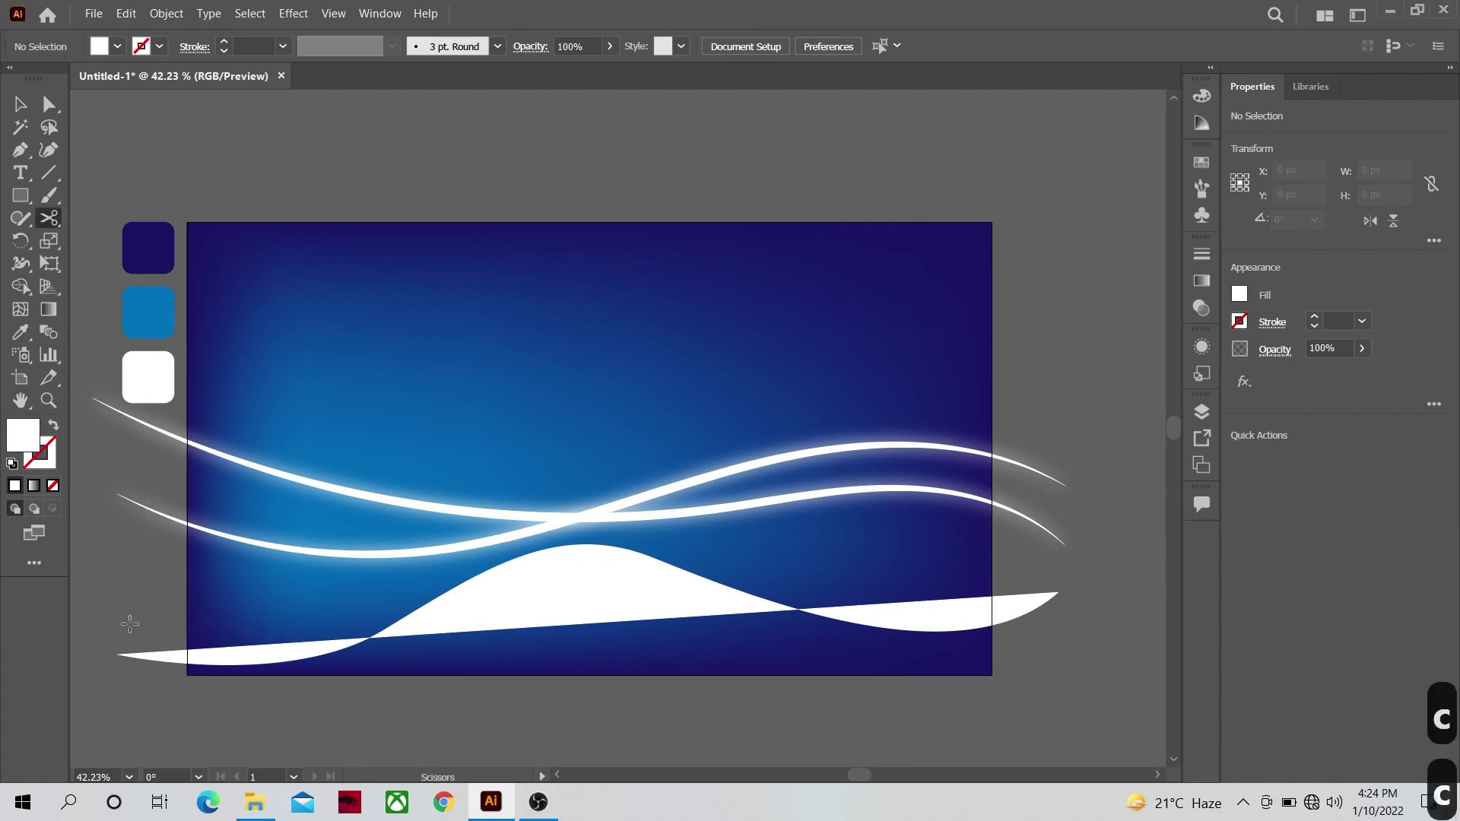
Remove the bottom wave's white fill and give it a 1 pt white outline.
key(v)
click(154, 663)
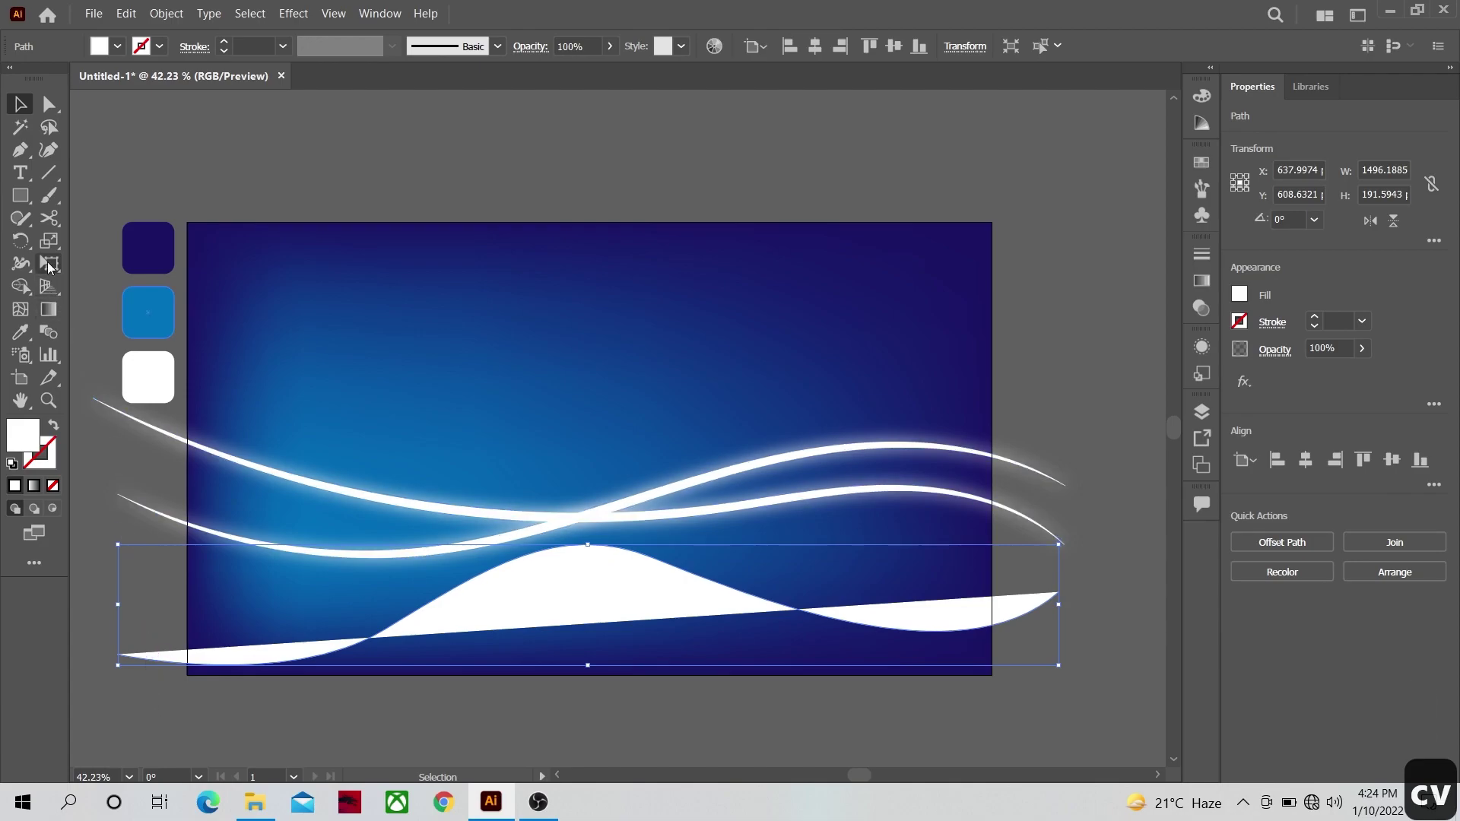
click(99, 46)
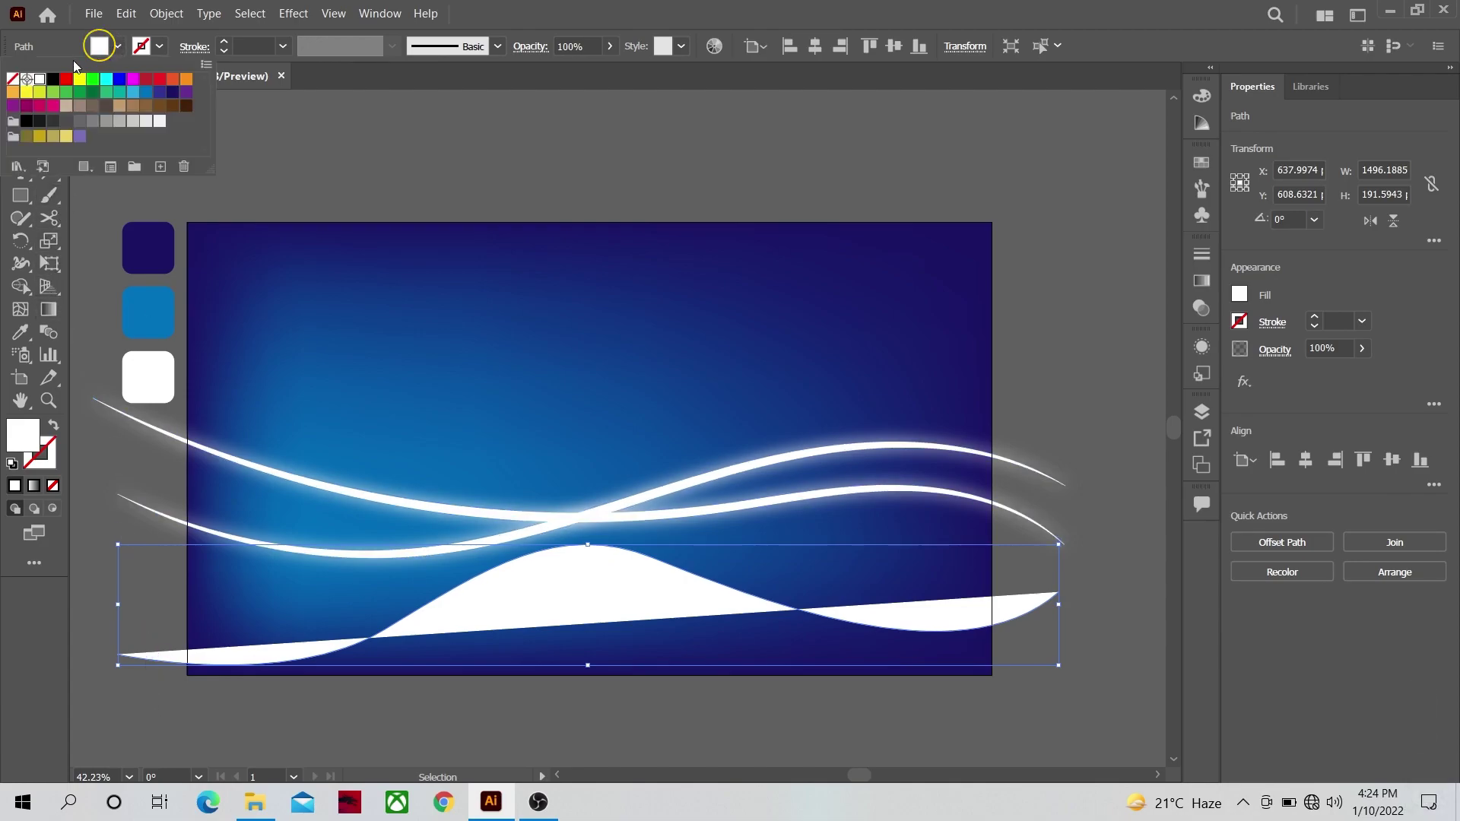
click(14, 79)
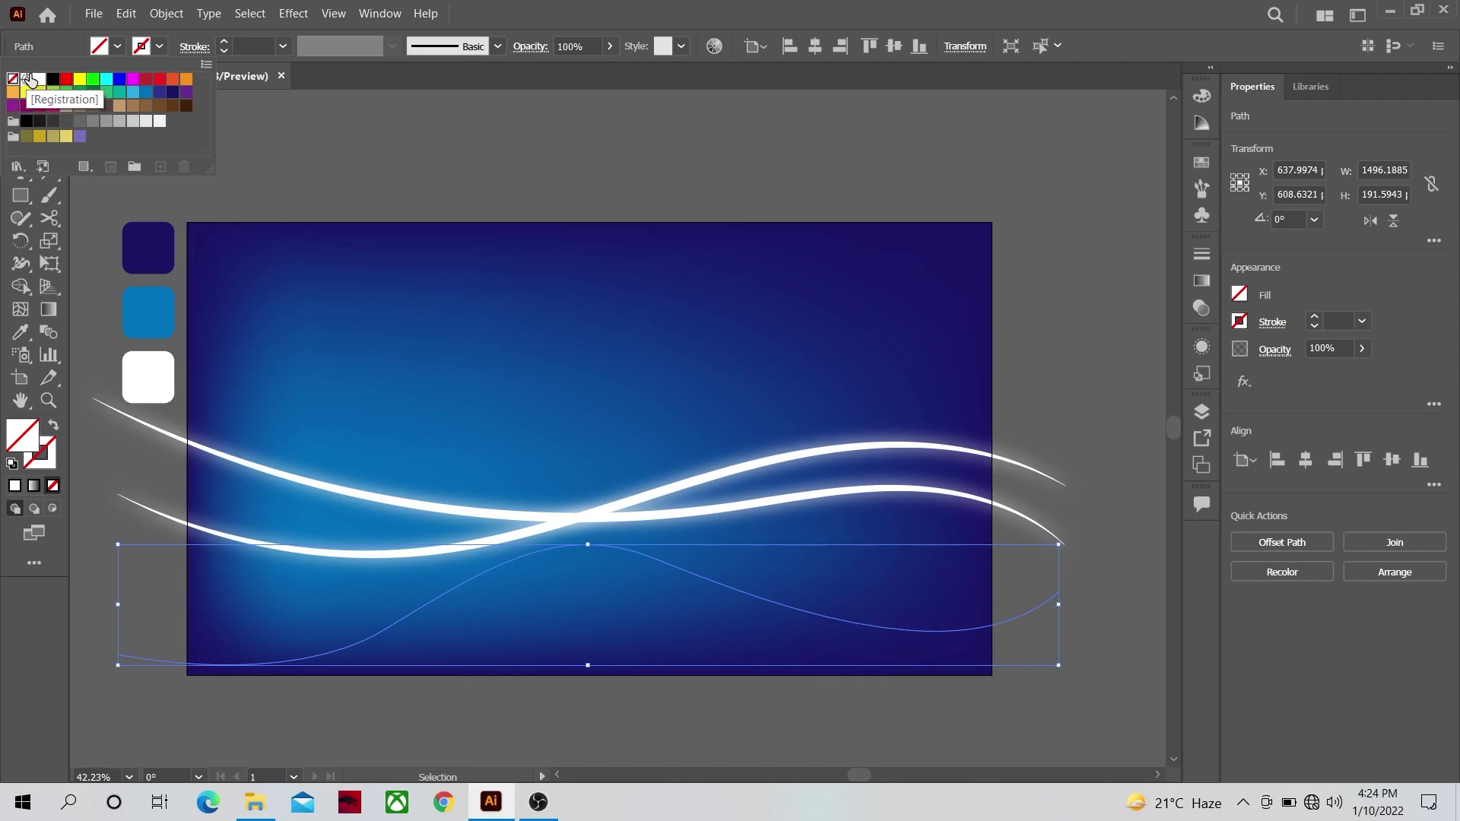
click(140, 45)
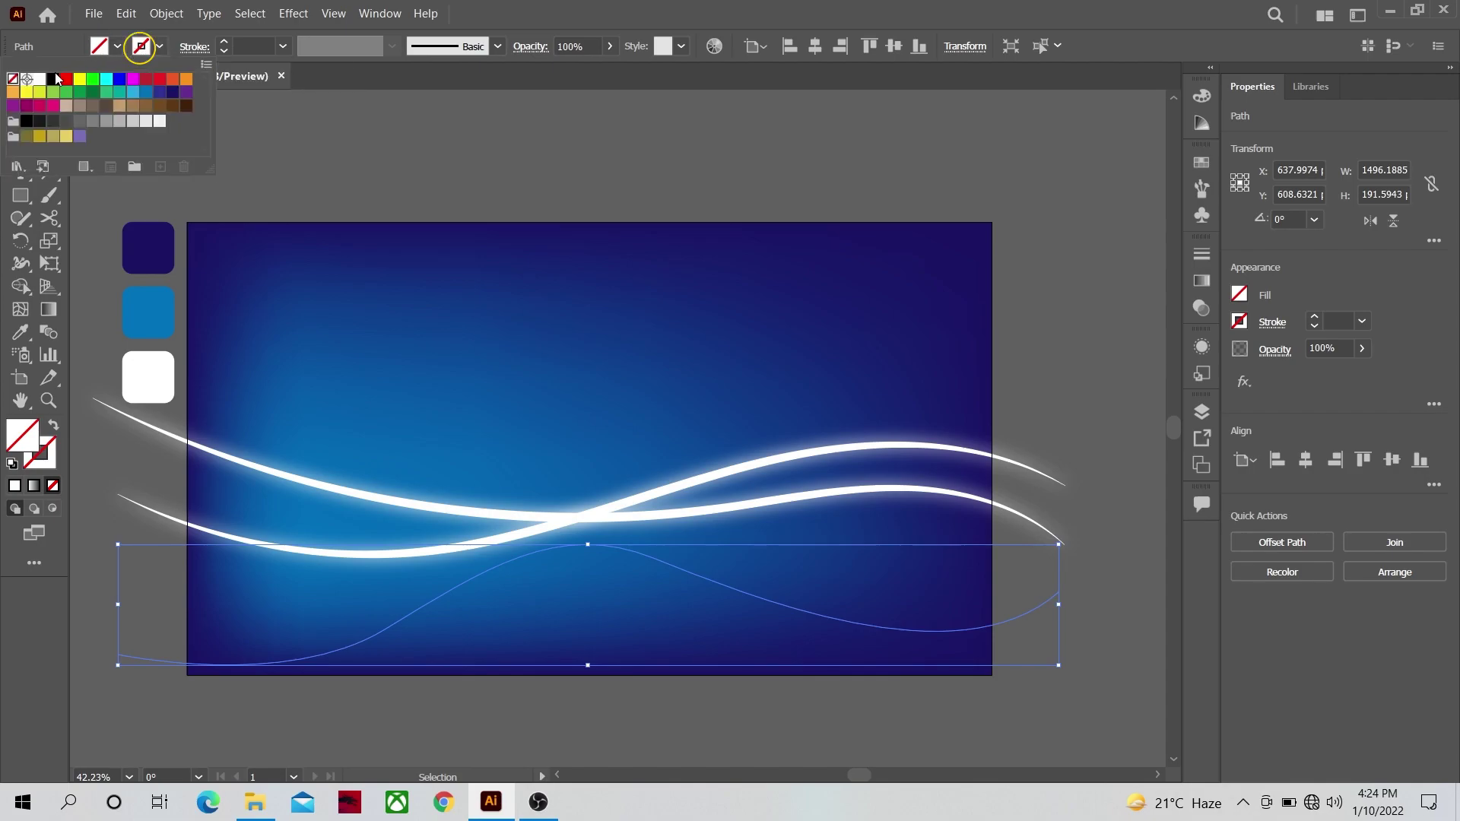
click(40, 79)
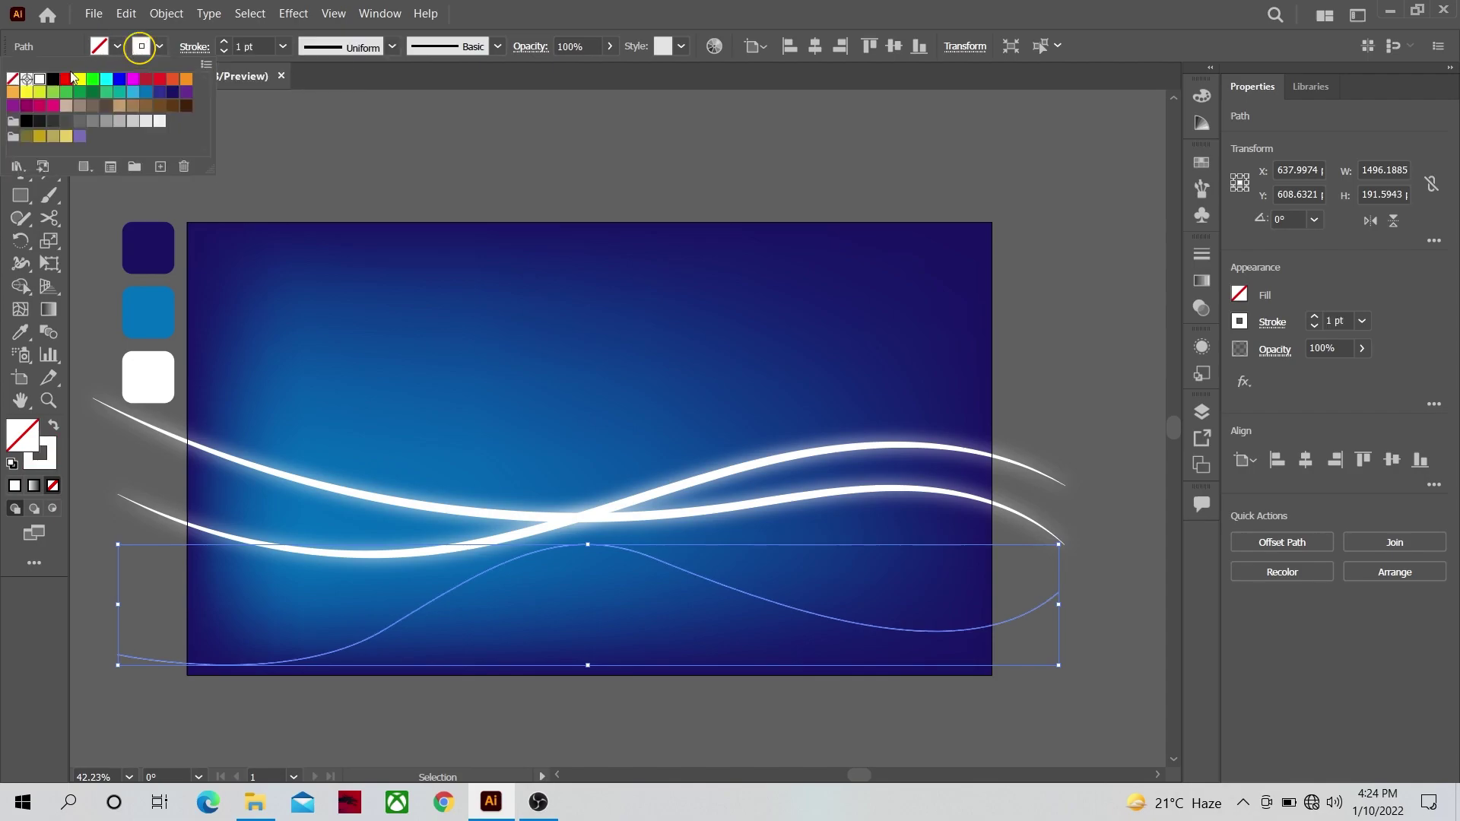
click(160, 48)
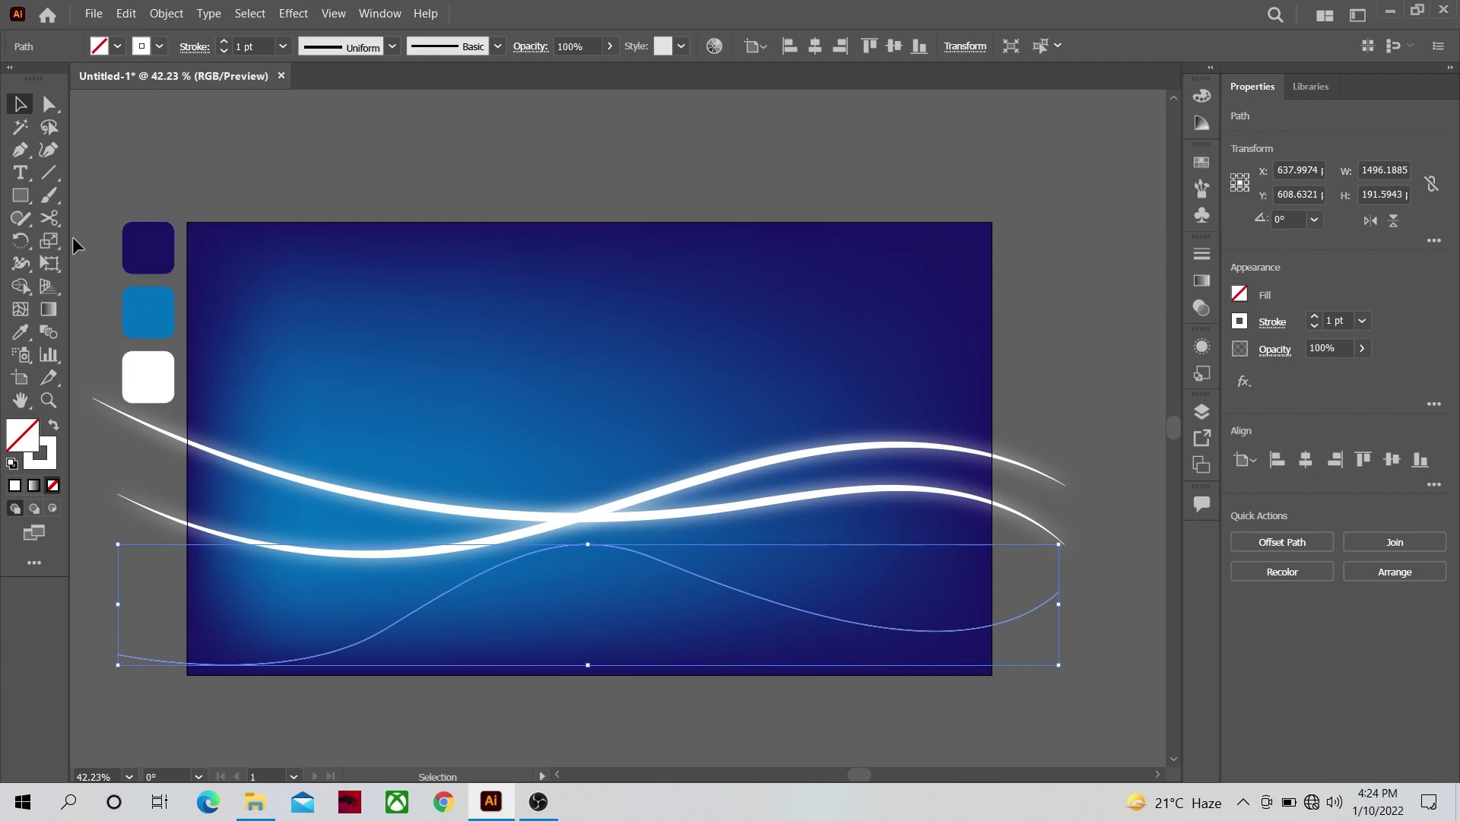
Draw a thin wavy line low across the artboard, crossing the bottom wave.
click(18, 152)
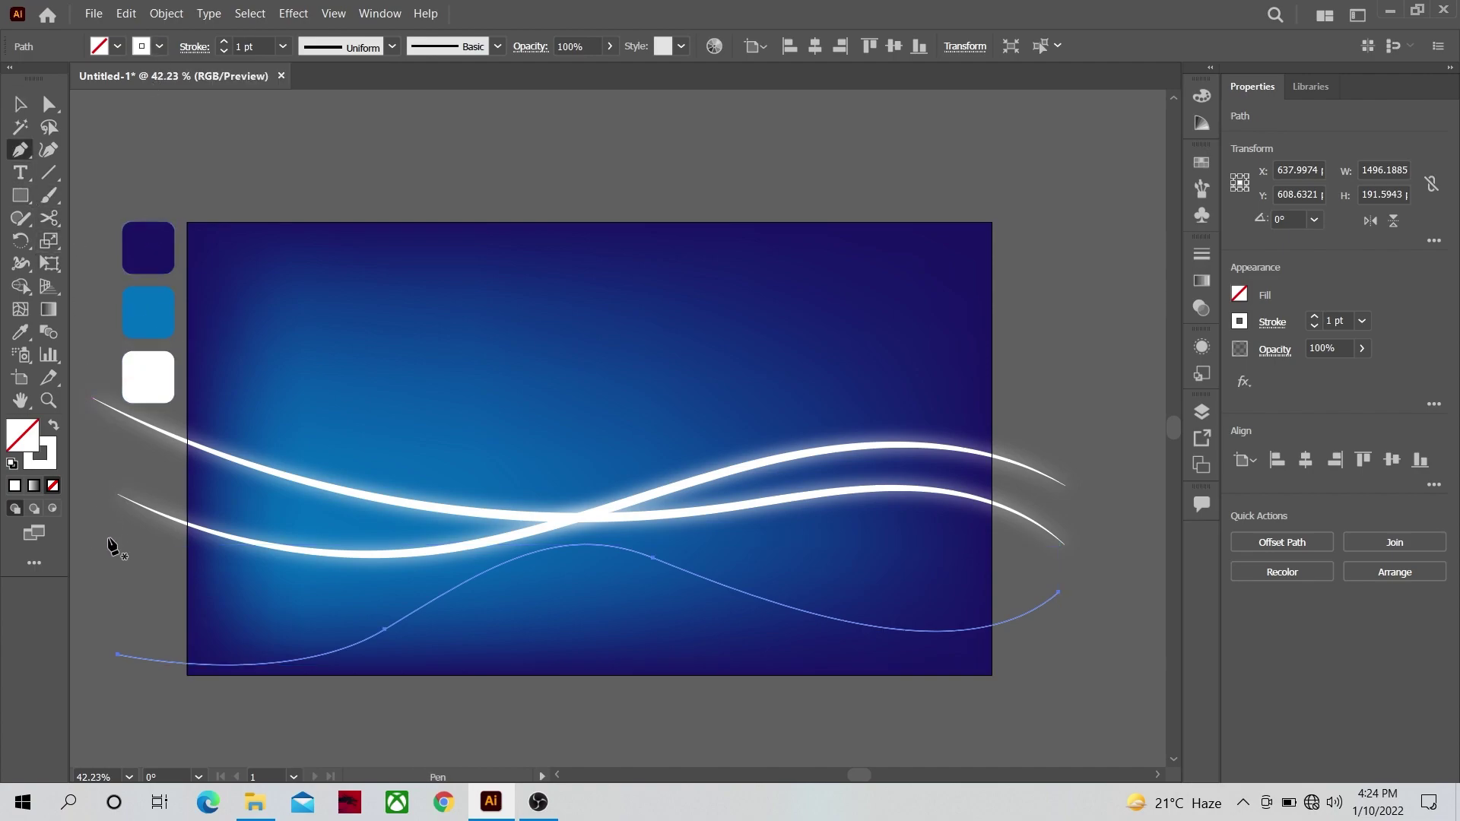
drag(105, 545, 1009, 540)
drag(1028, 545, 1136, 584)
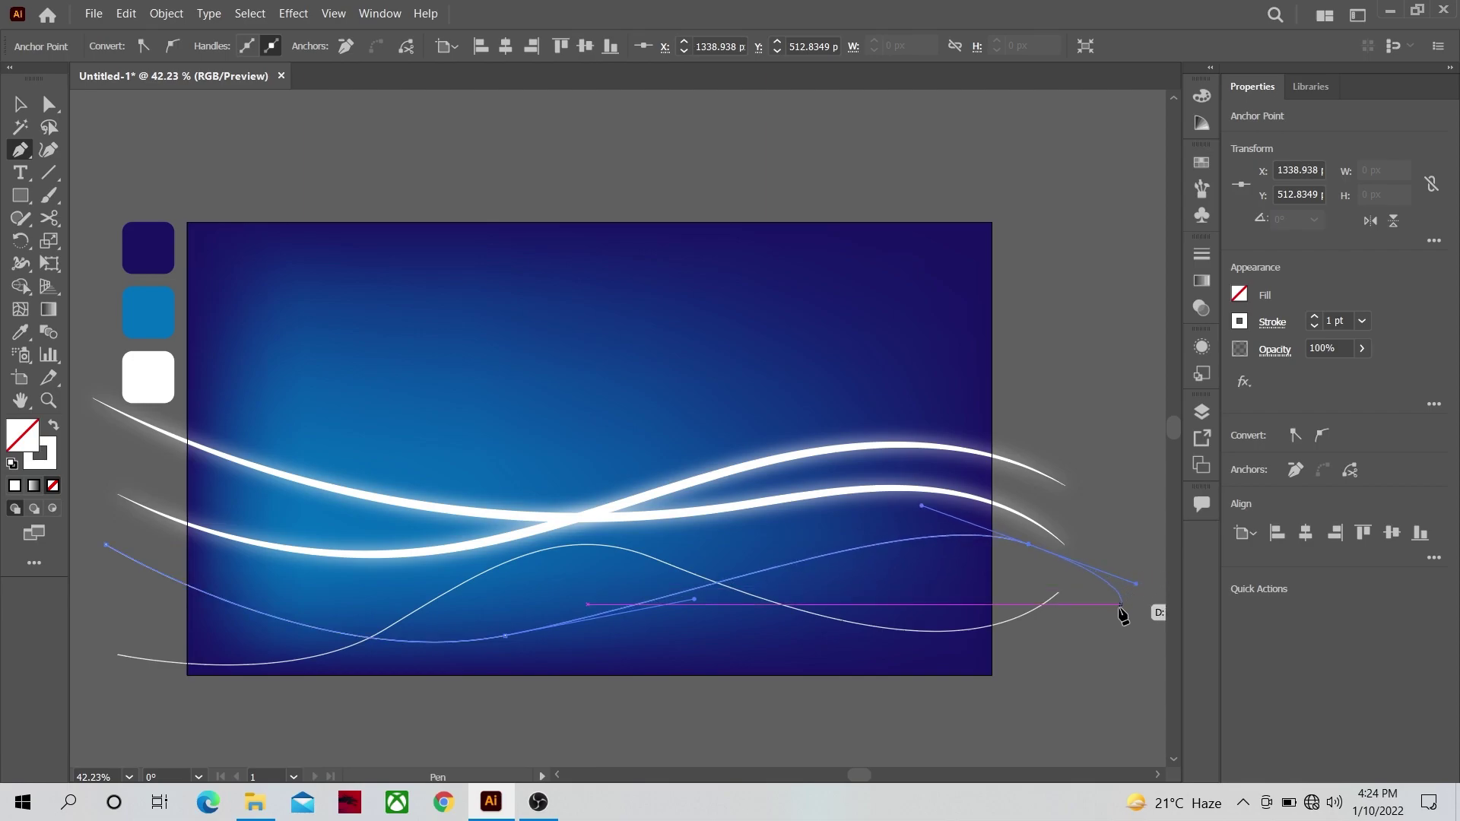
ctrl+click(1112, 639)
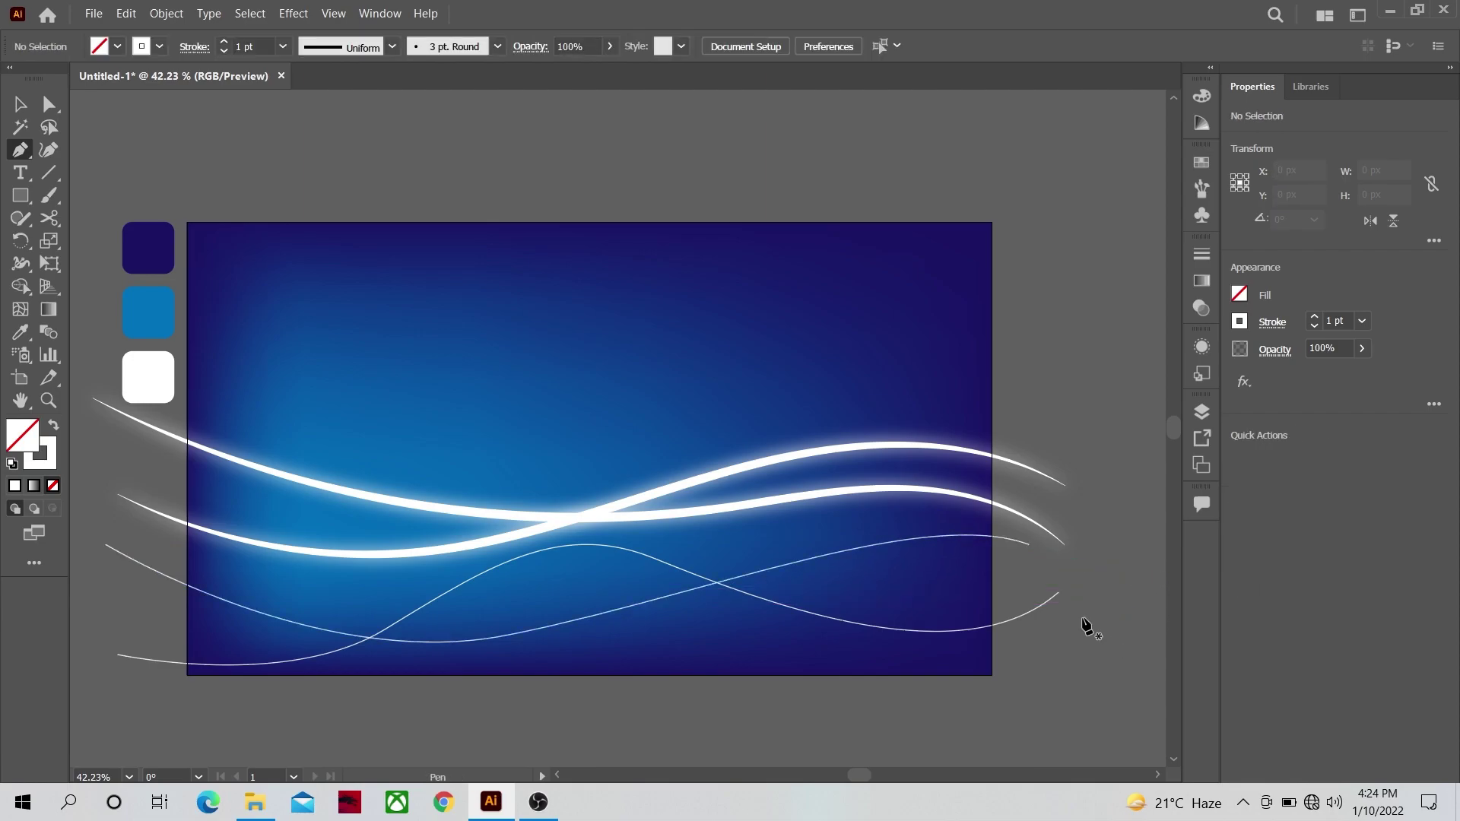
Draw a wavy line along the top of the artboard from upper left to upper right.
click(92, 254)
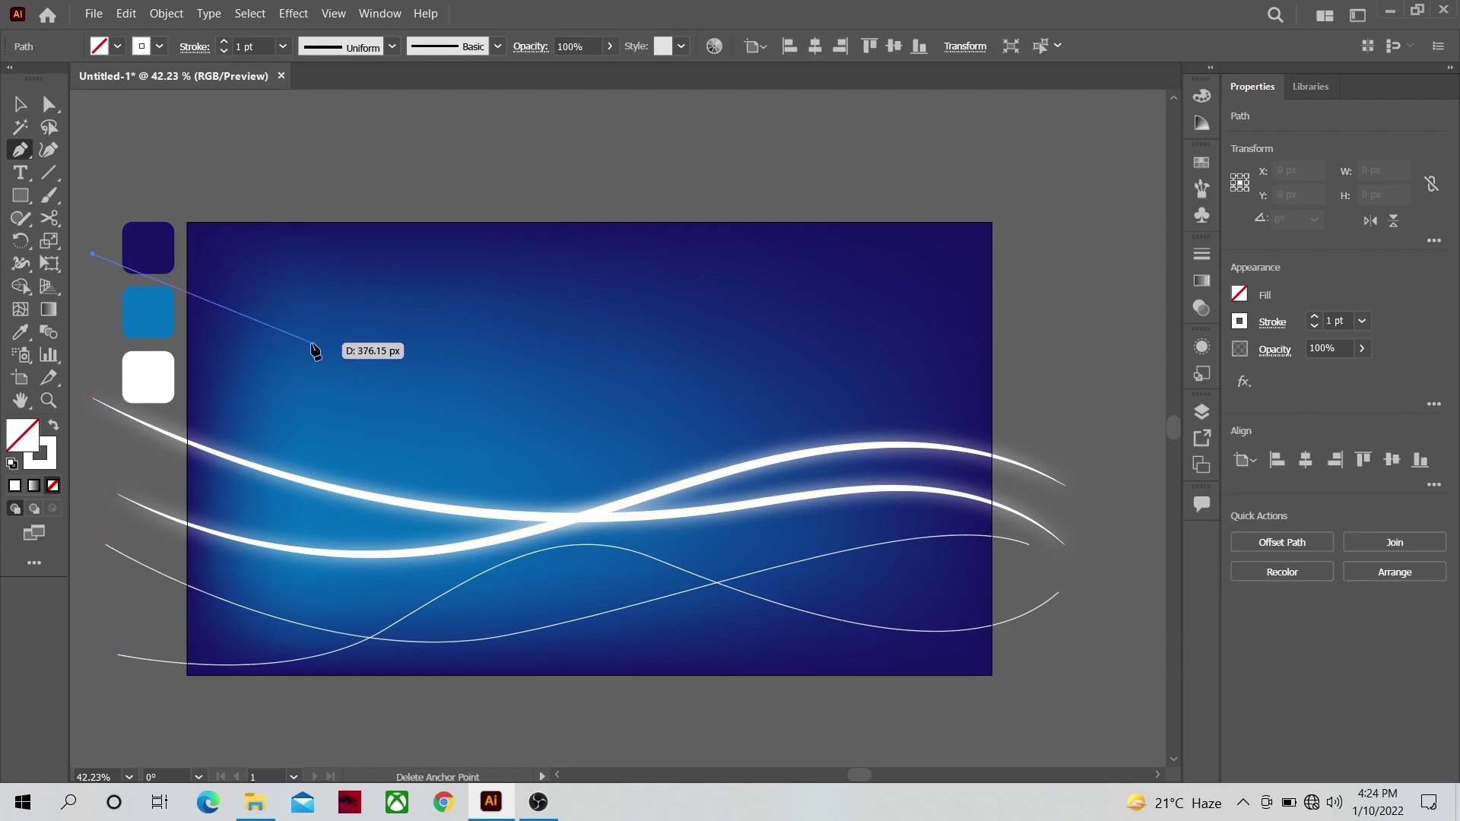
drag(371, 352, 532, 332)
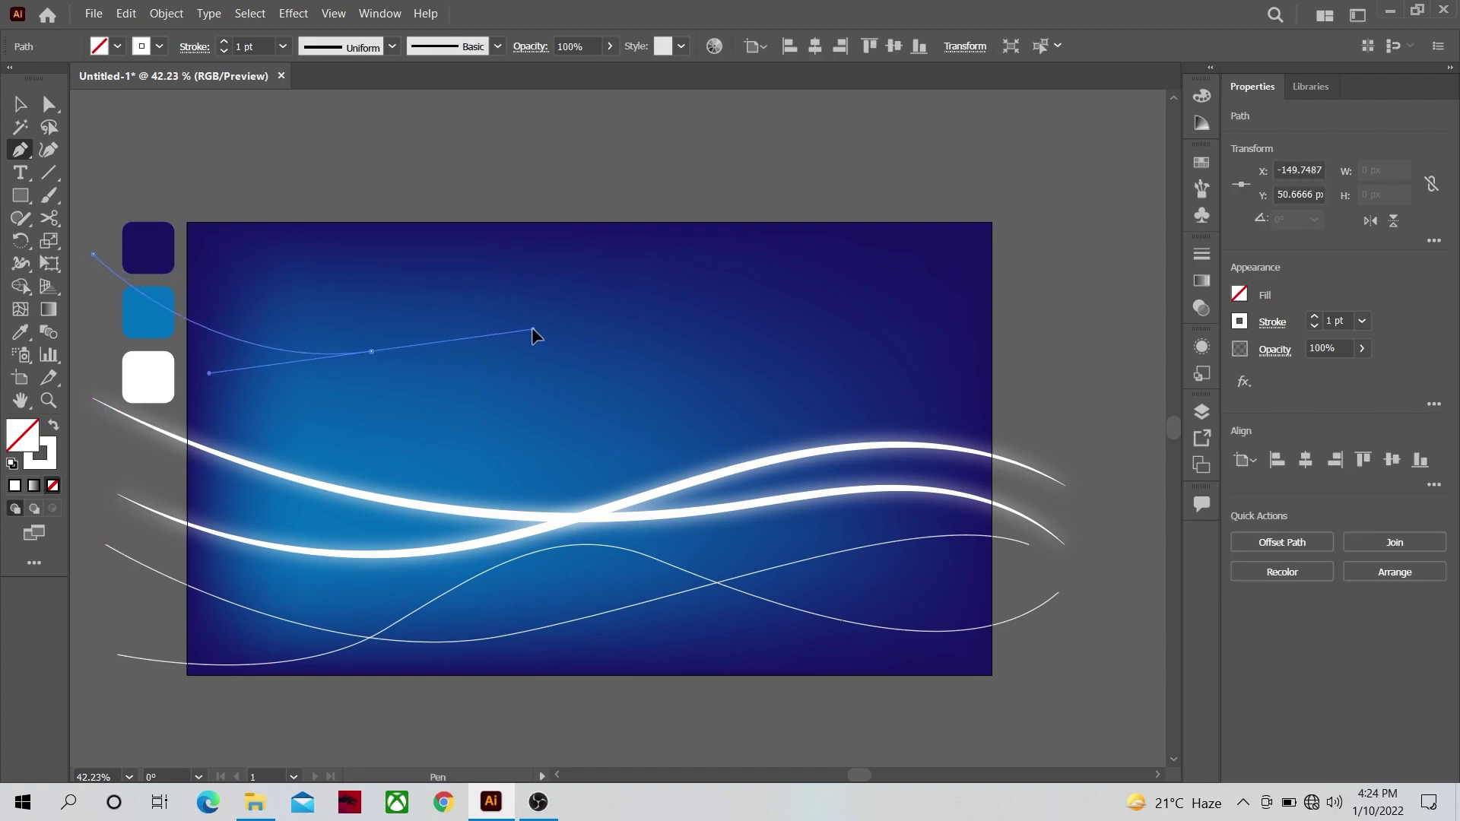
drag(659, 282, 823, 311)
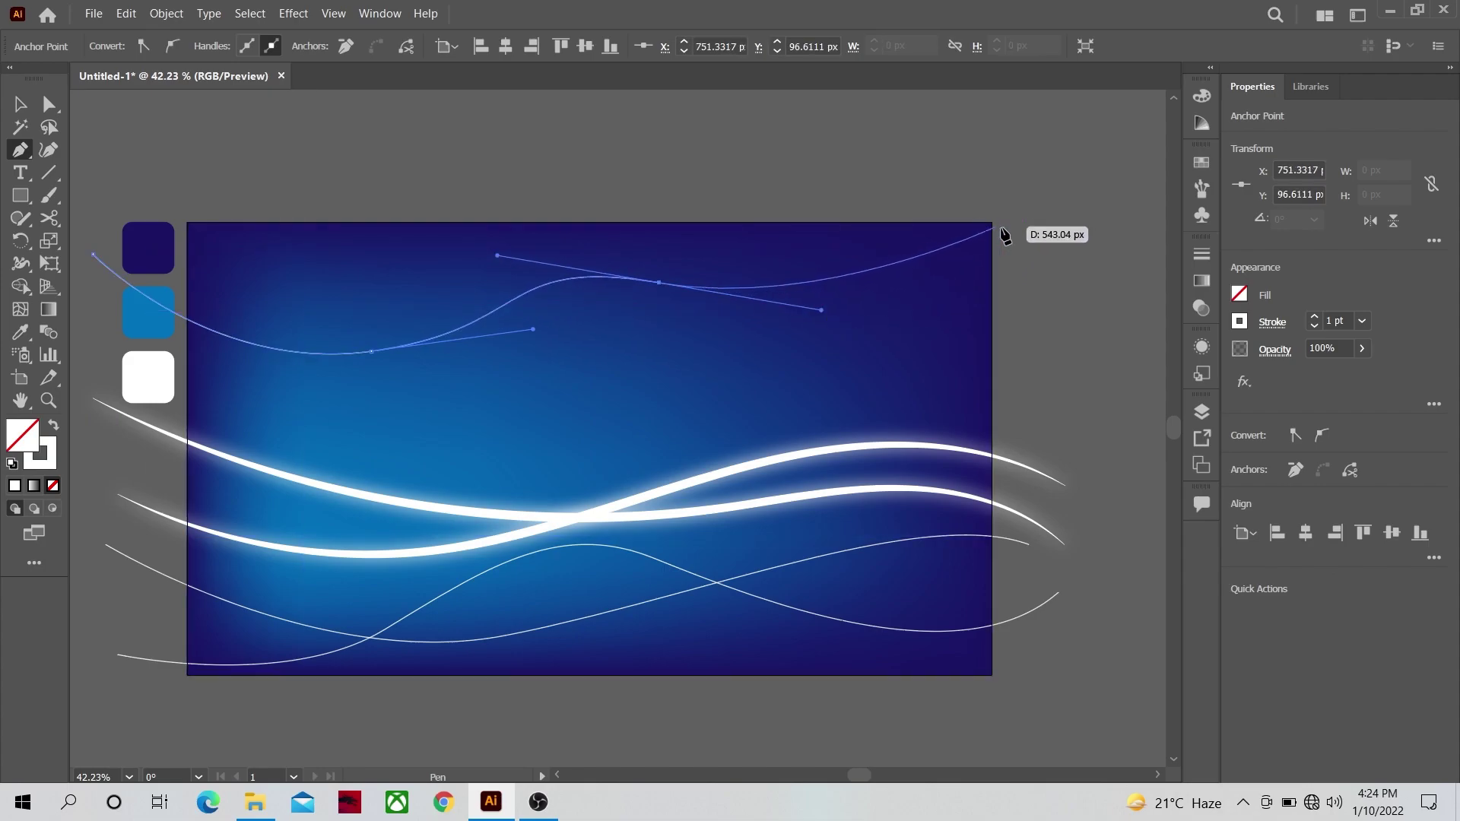
mouse_move(1024, 237)
mouse_down()
mouse_move(1108, 163)
mouse_move(1075, 254)
mouse_up()
key(Escape)
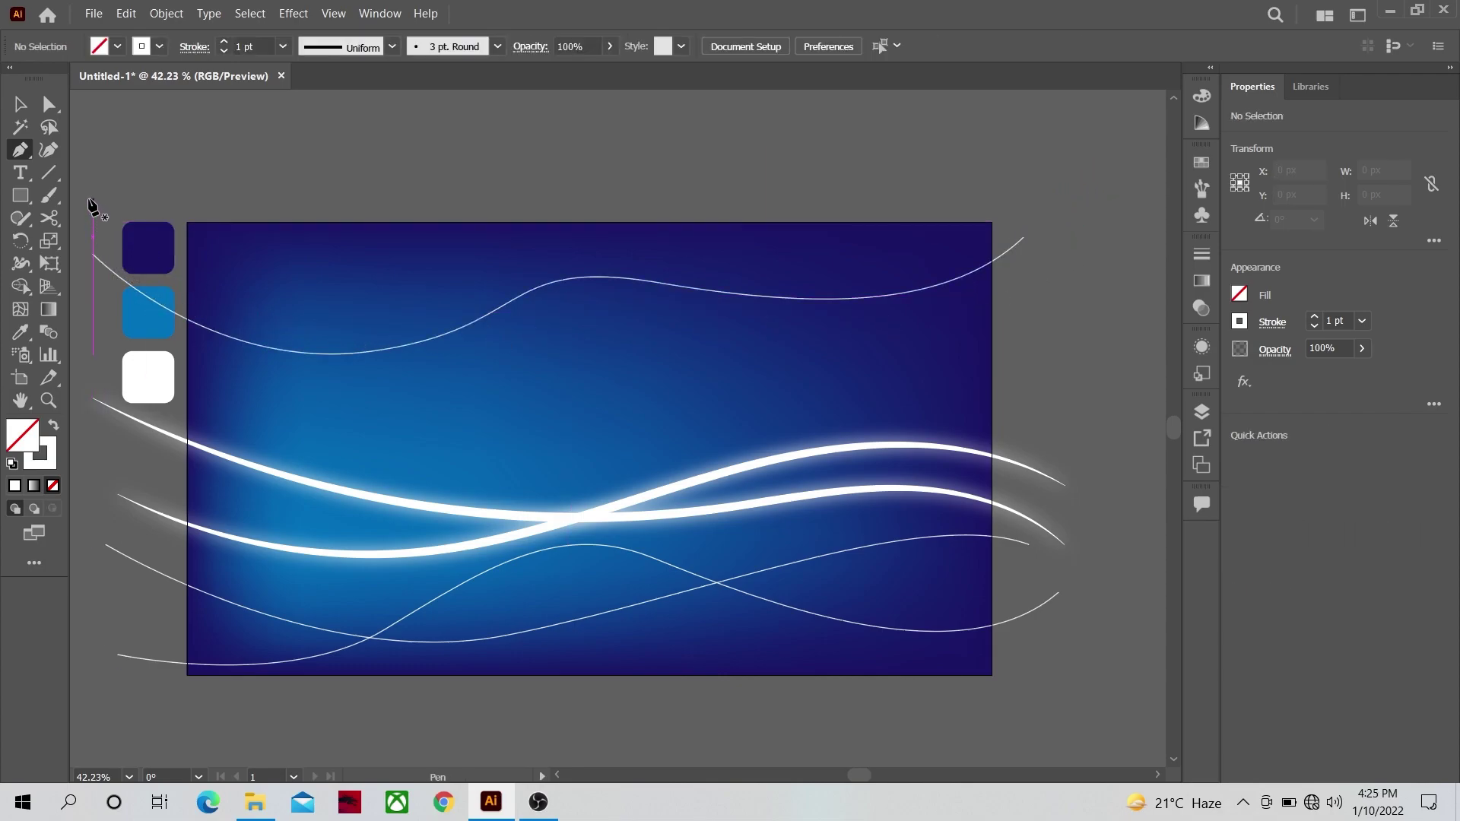
Draw a second wavy line near the top, ending past the right edge.
click(93, 191)
drag(387, 291, 507, 267)
drag(614, 337, 687, 361)
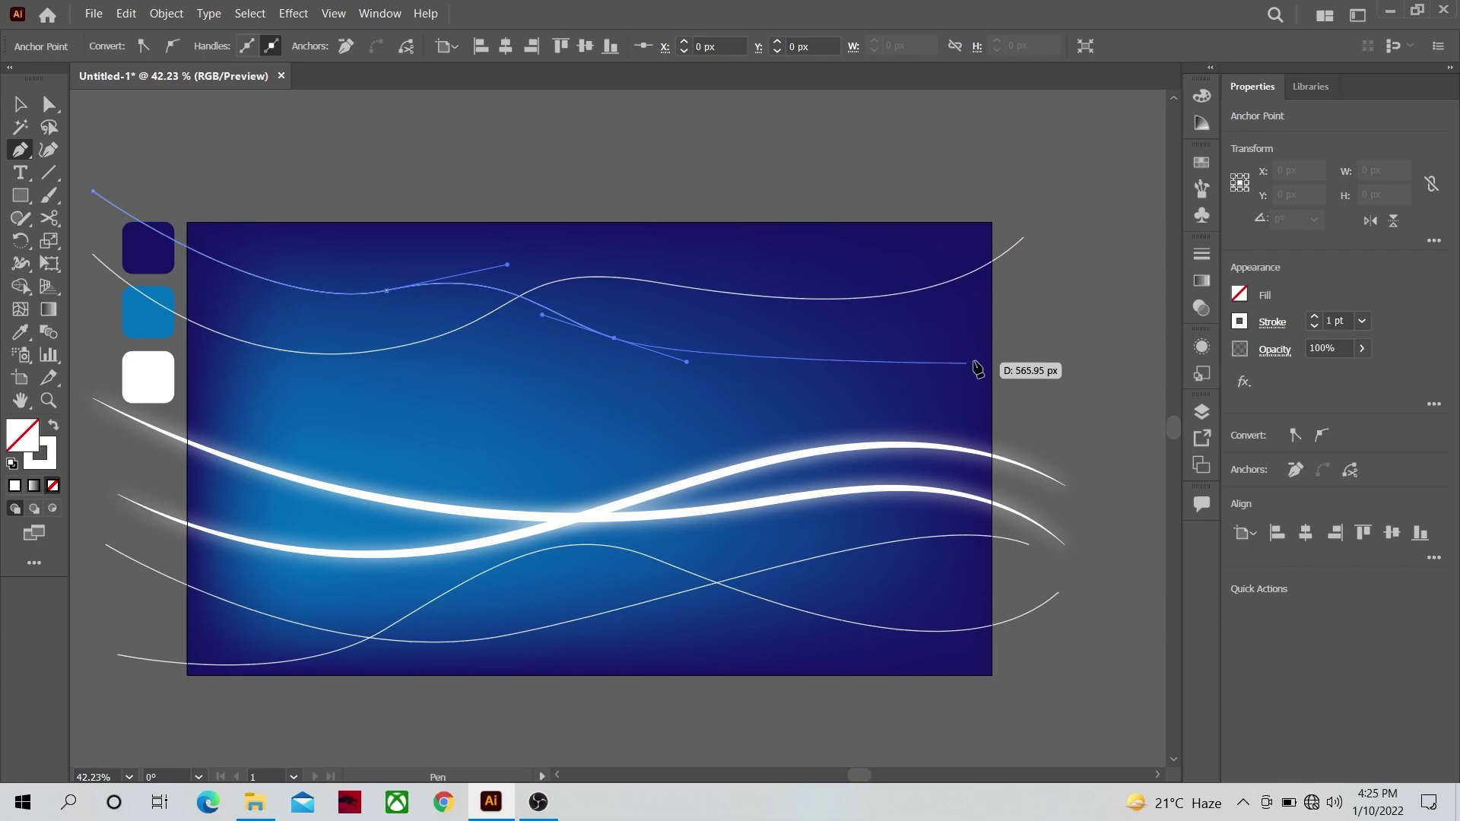
drag(1004, 347, 1076, 314)
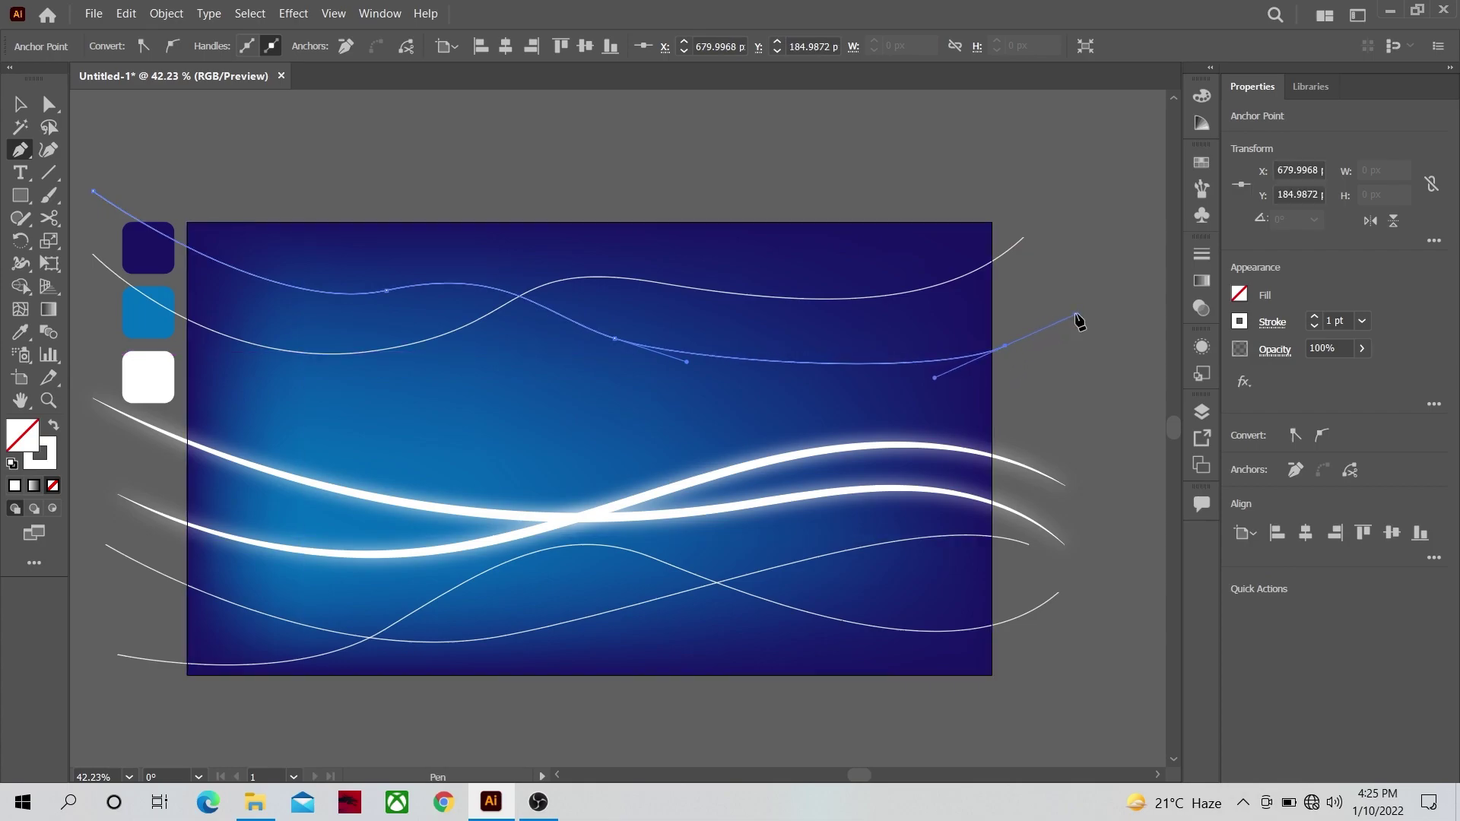
ctrl+click(1049, 395)
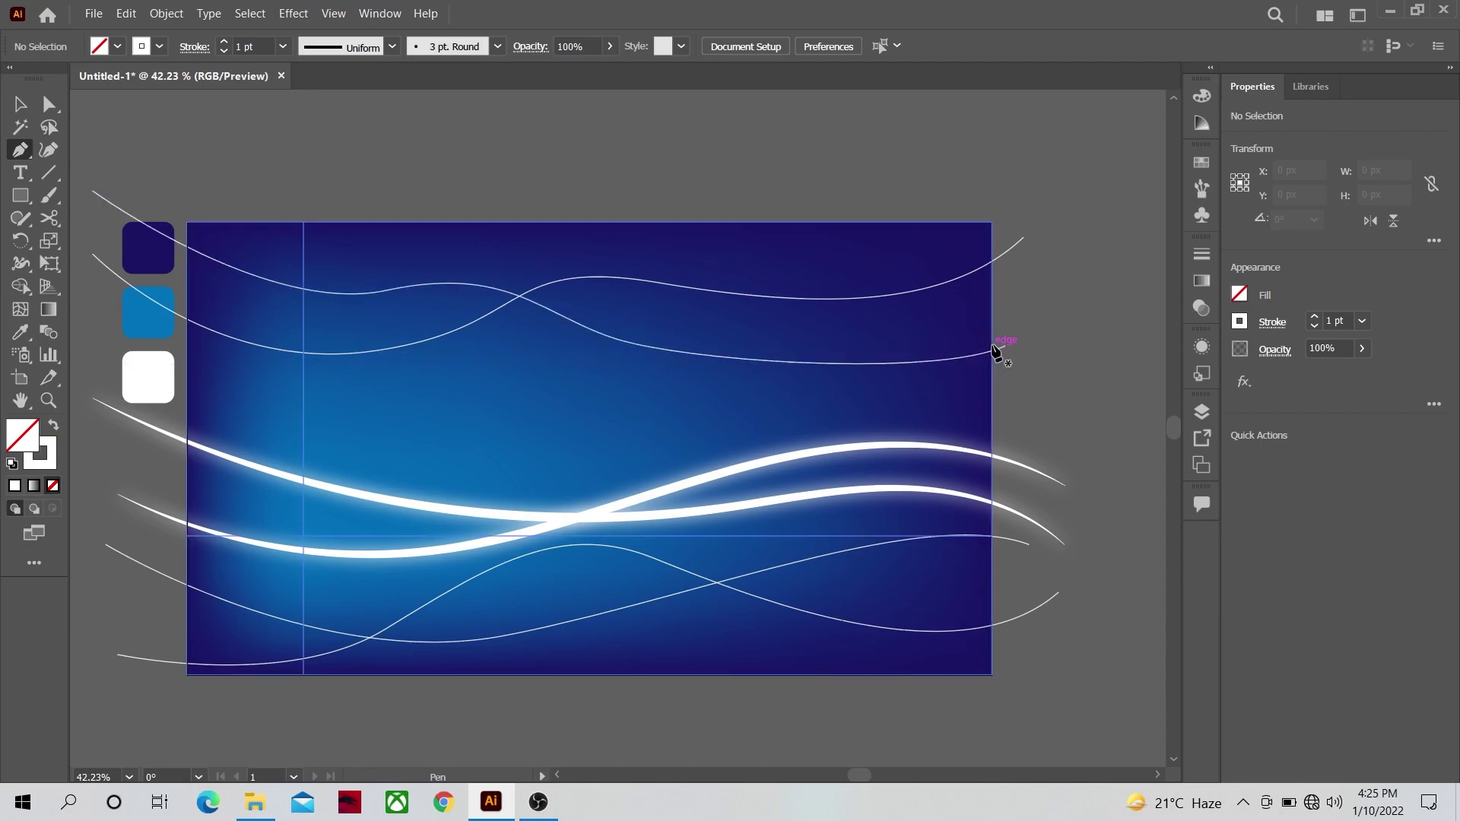
click(21, 107)
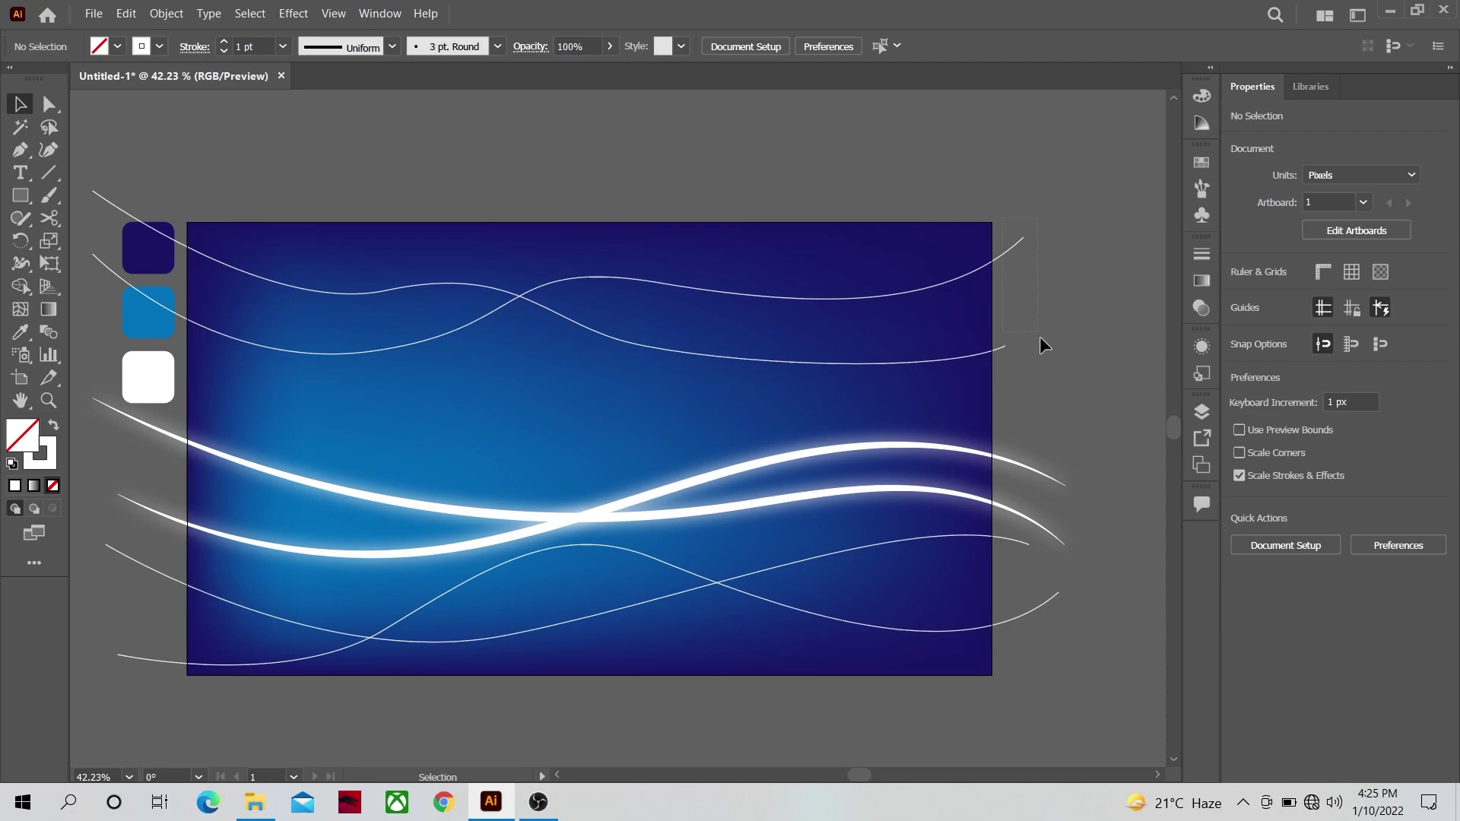
Blend the two top wavy lines together.
drag(1056, 373, 1055, 371)
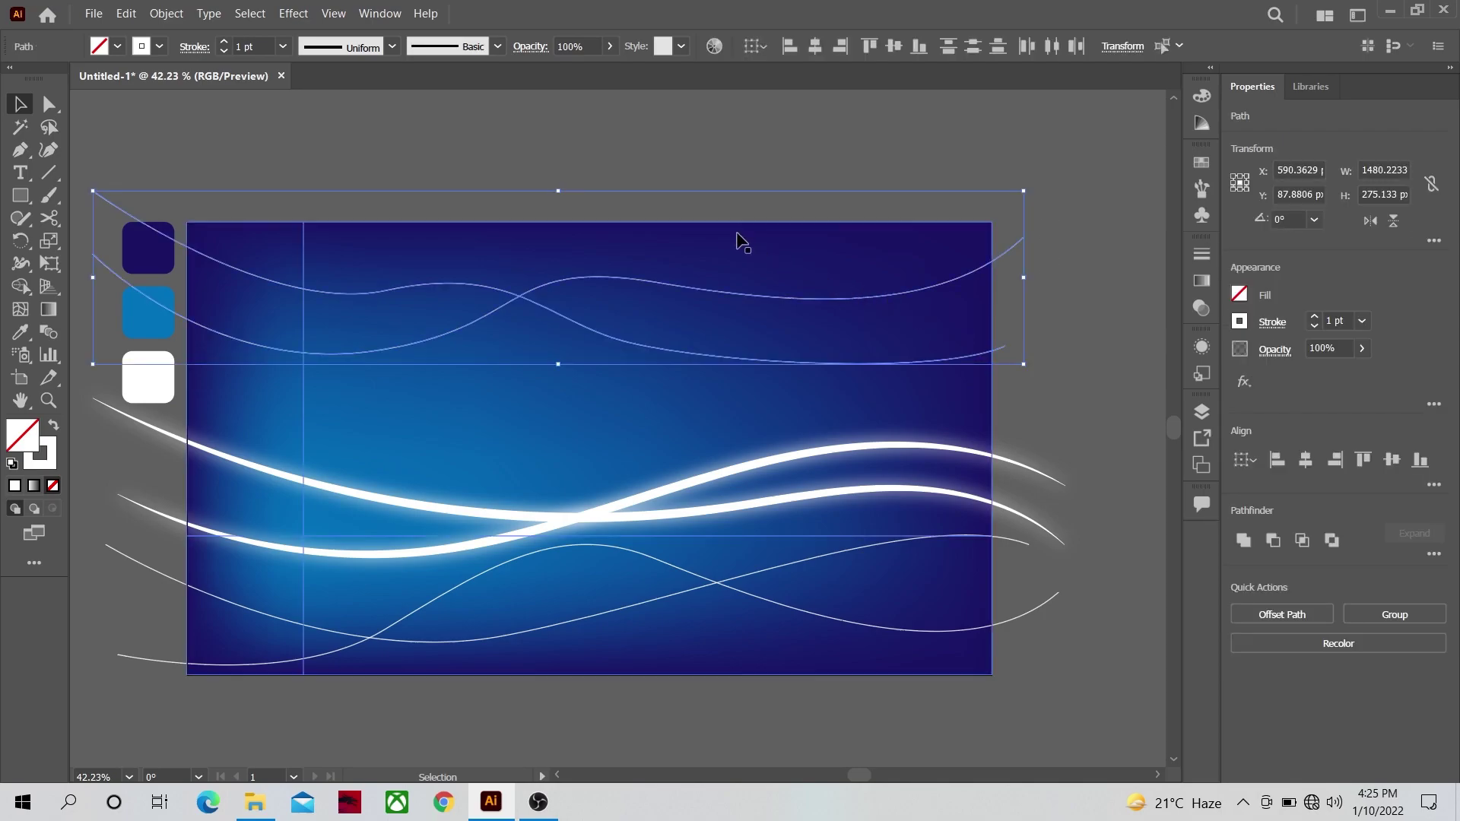
click(167, 14)
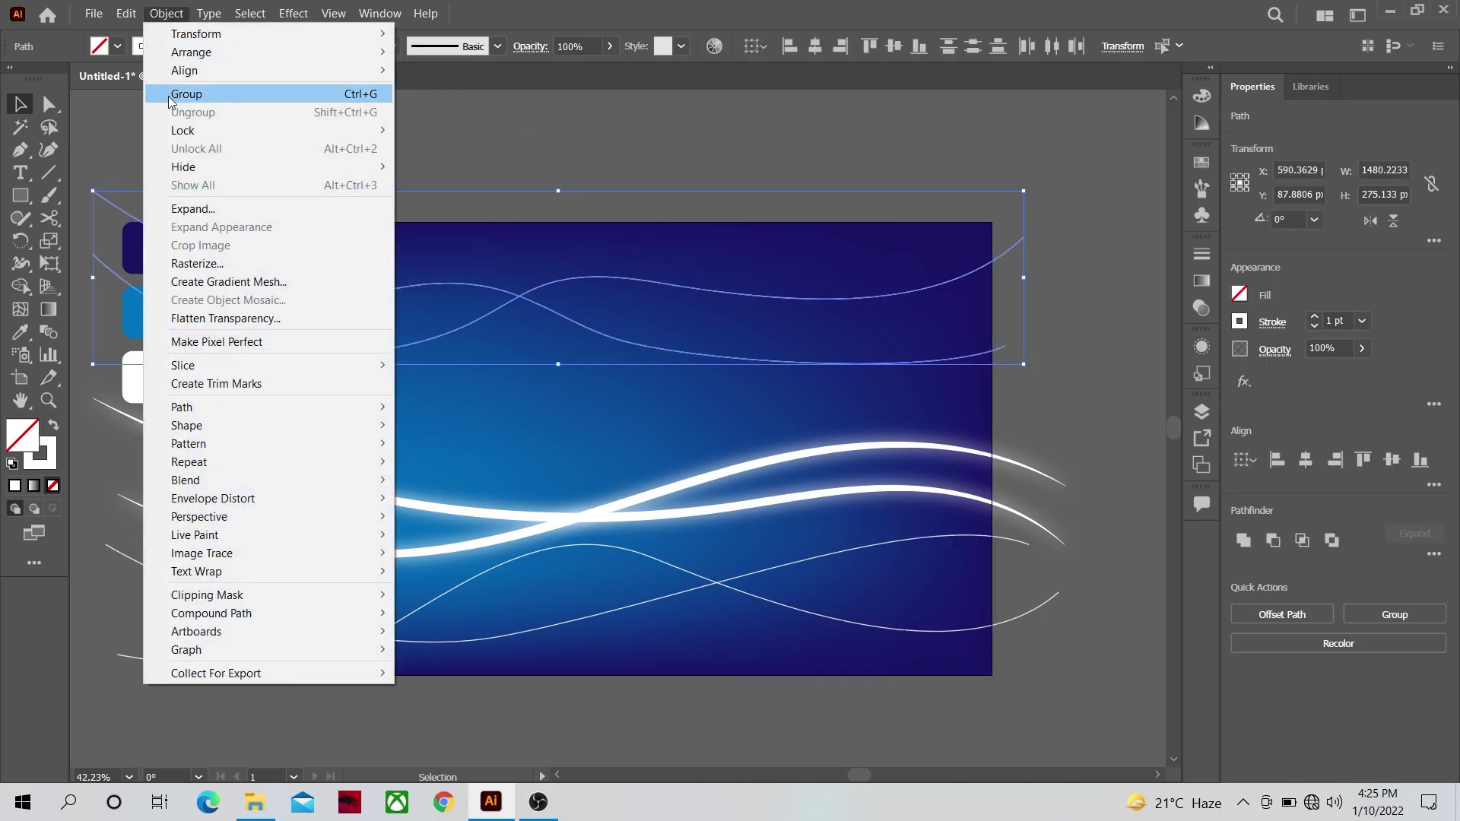
mouse_move(209, 477)
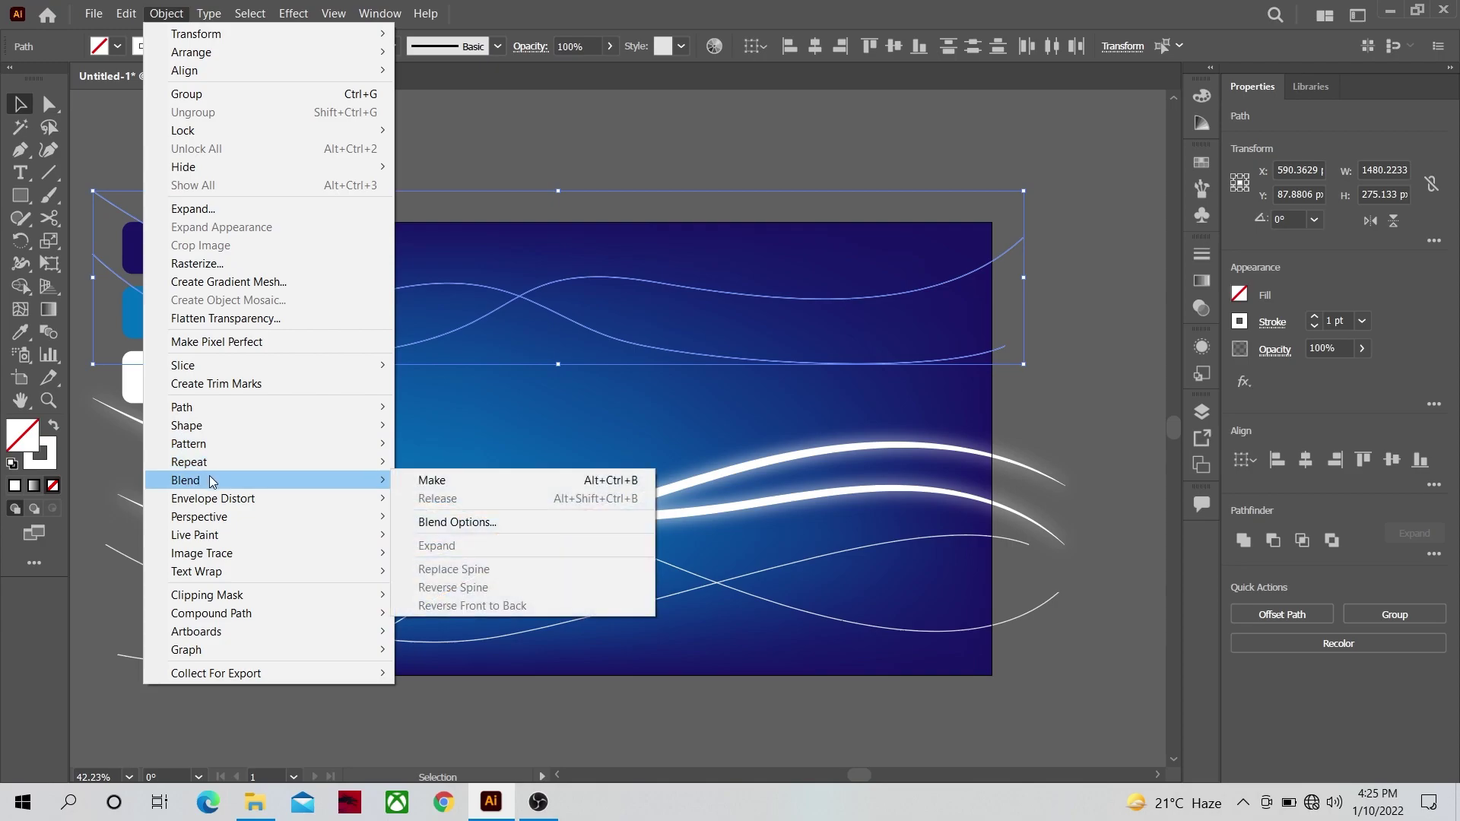
click(422, 482)
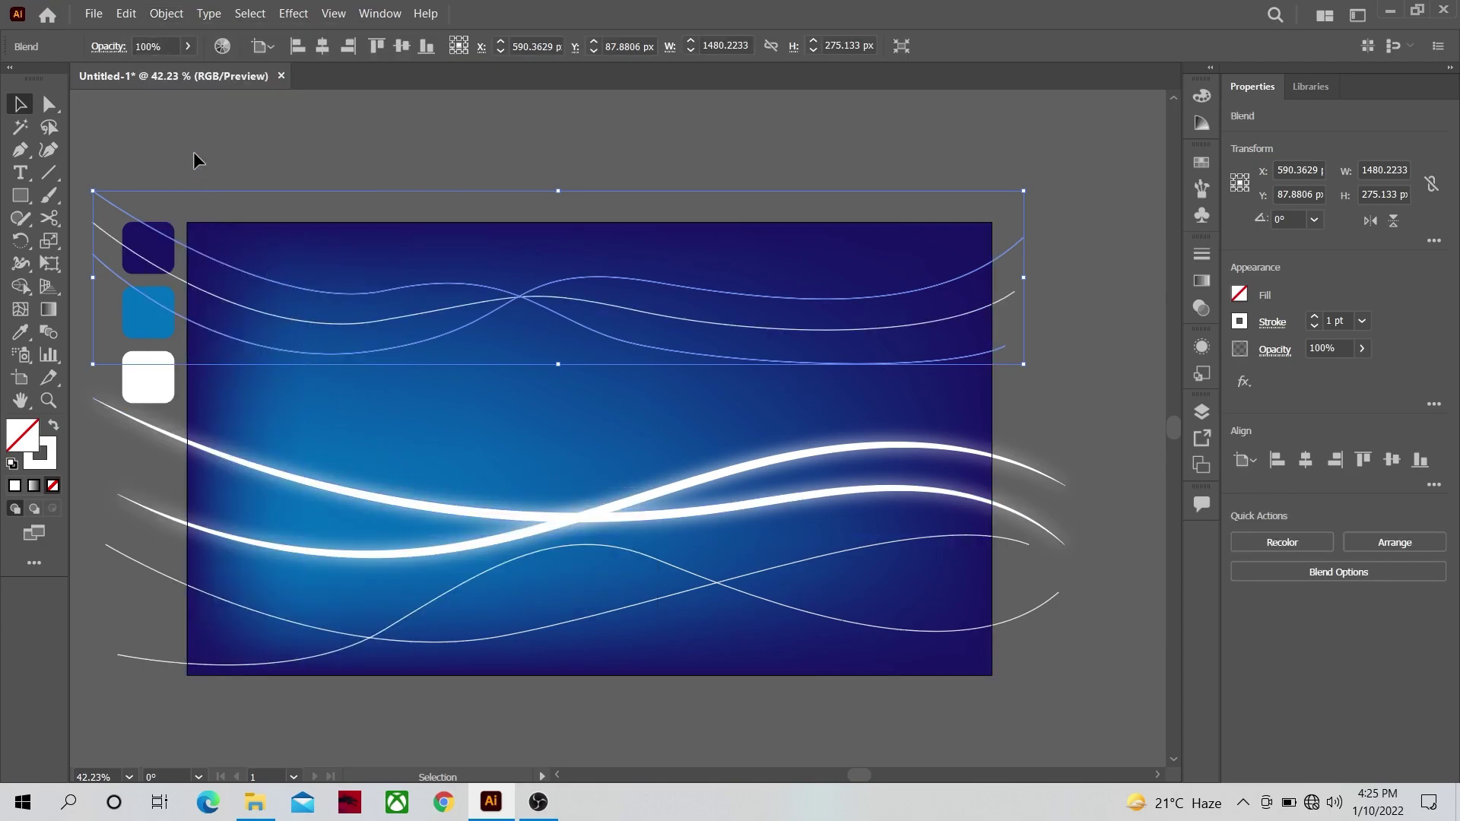
Set the top blend's spacing to 20 specified steps.
click(168, 16)
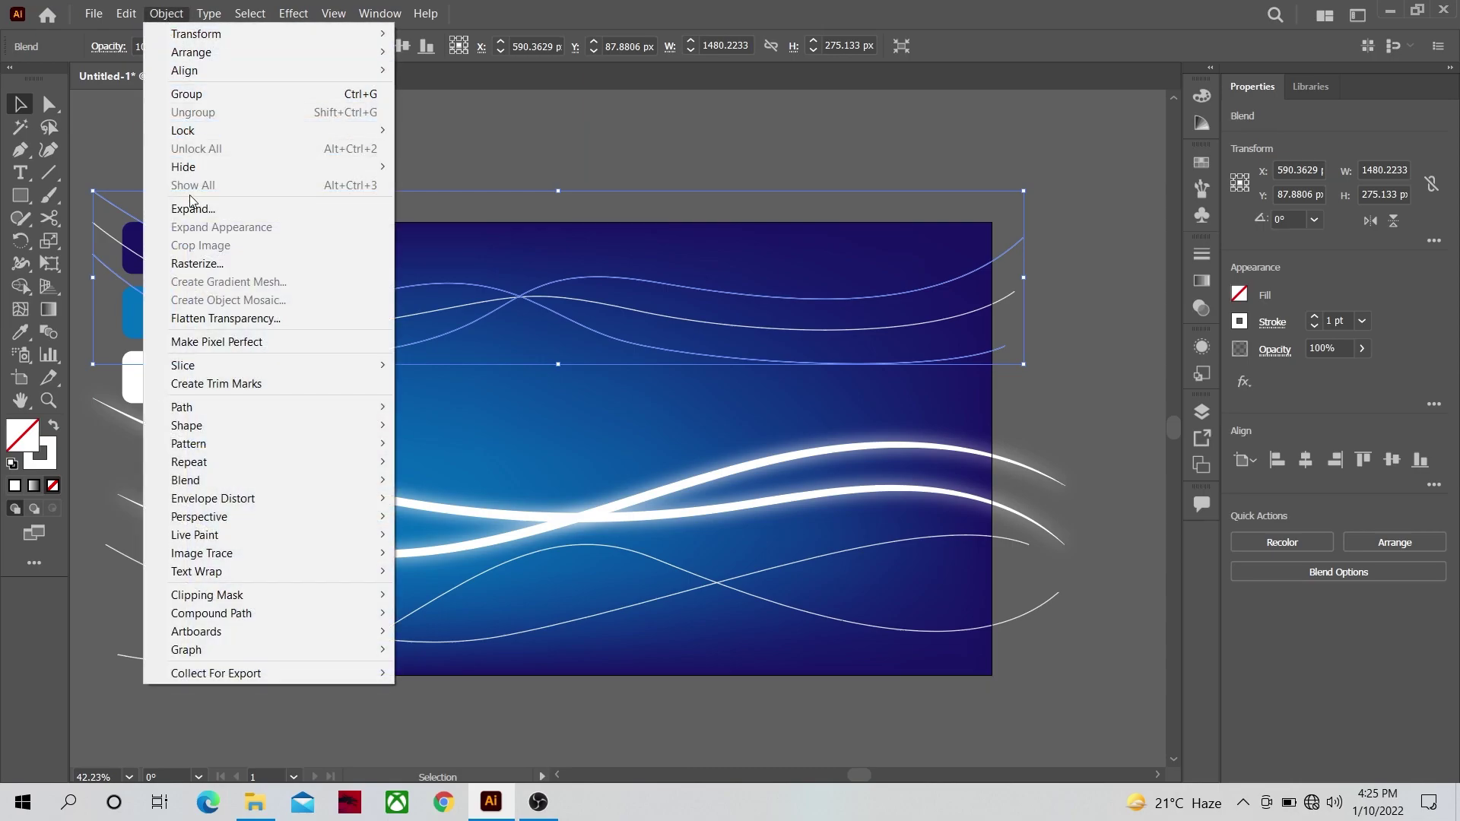
mouse_move(254, 480)
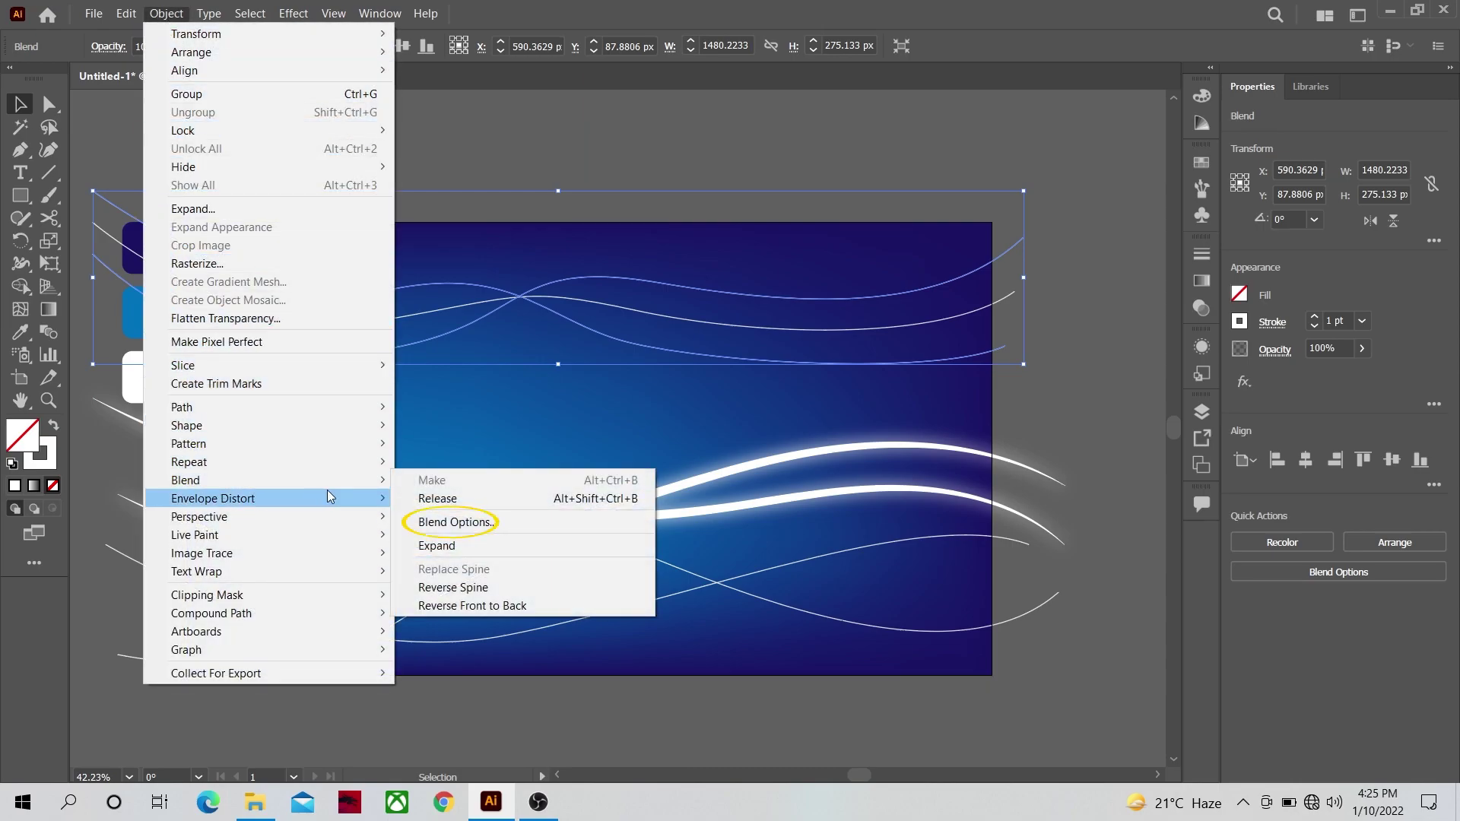
click(433, 525)
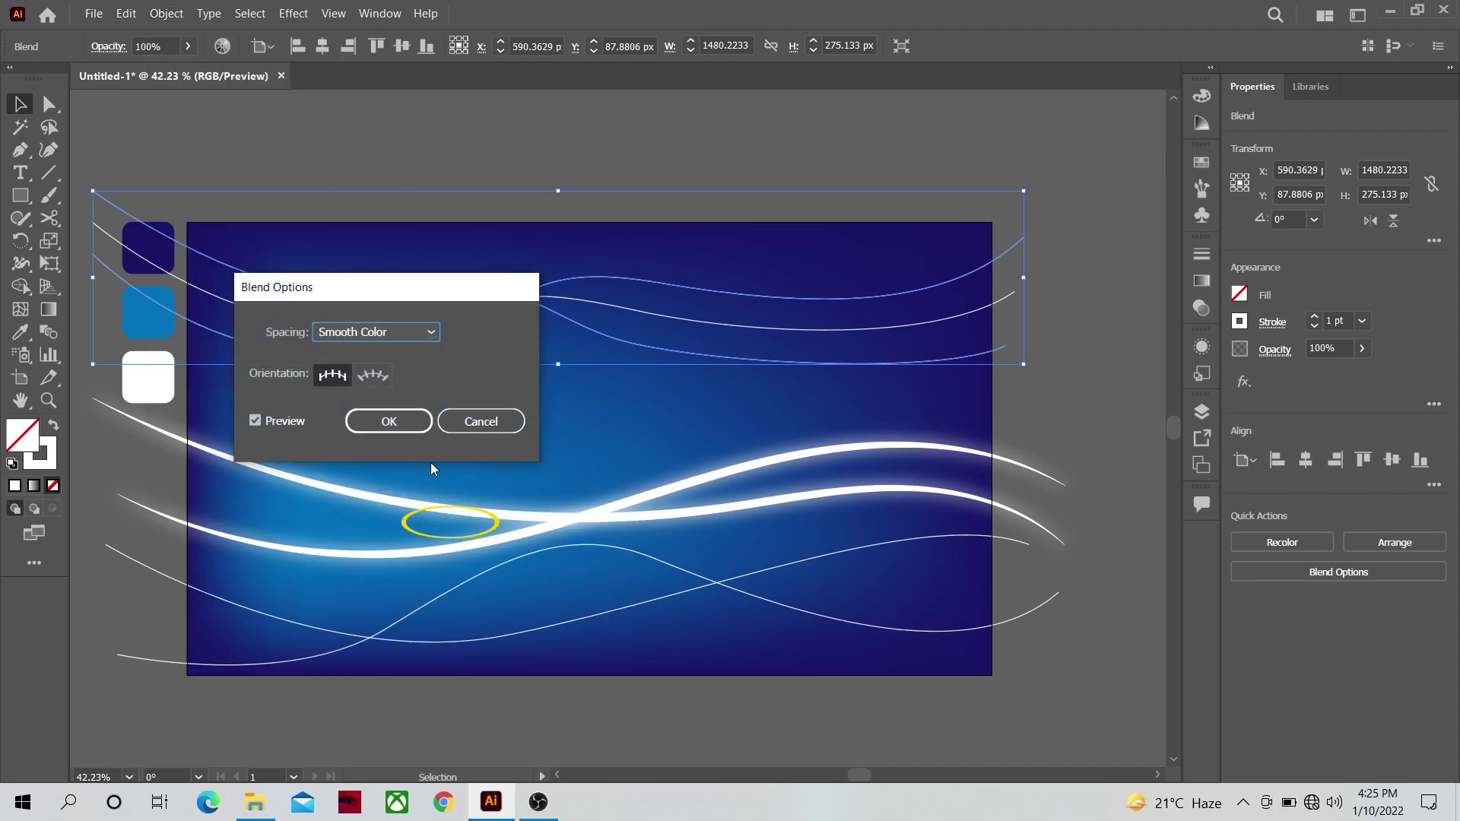
click(409, 332)
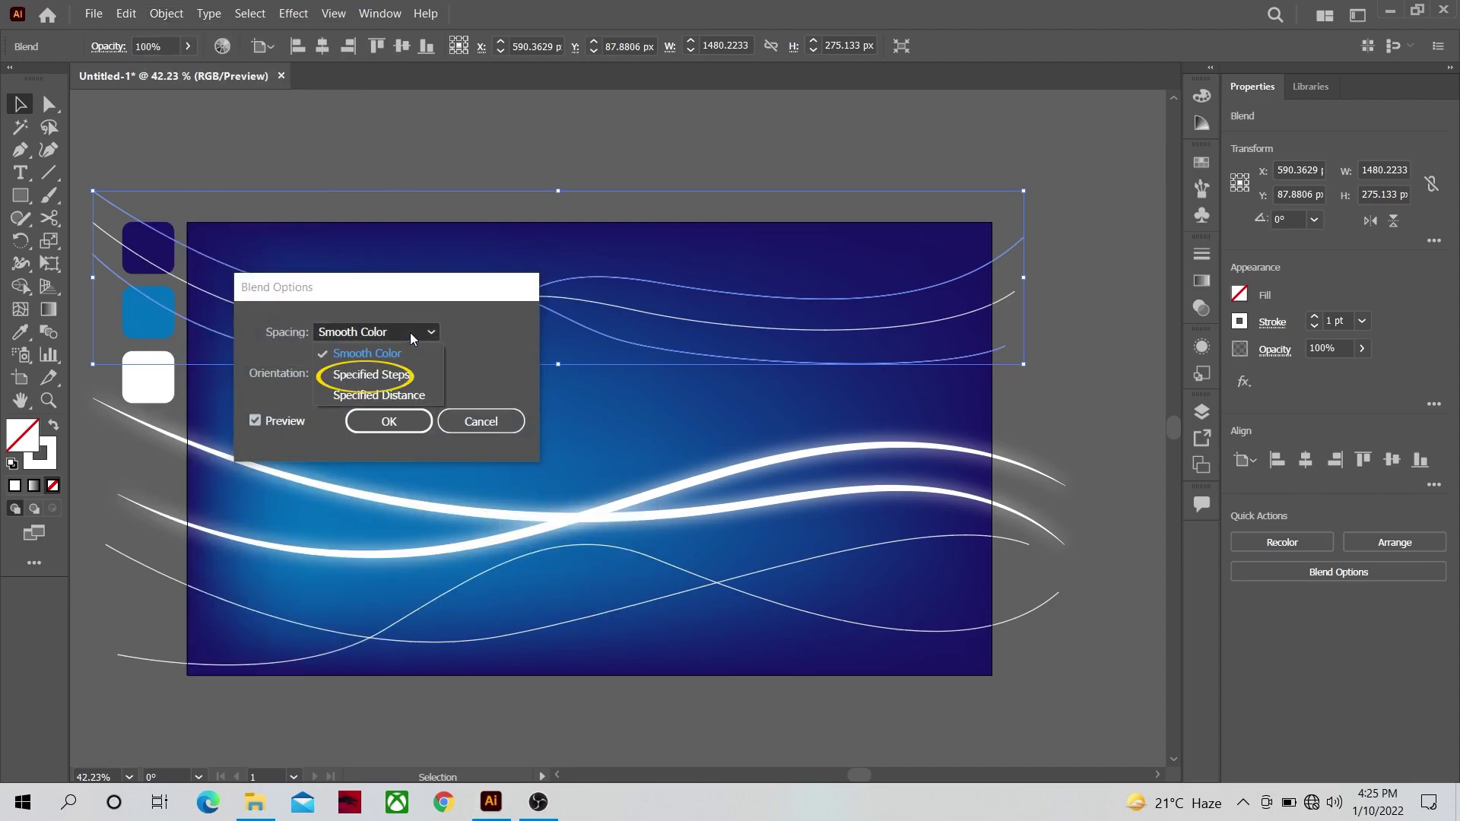
click(397, 374)
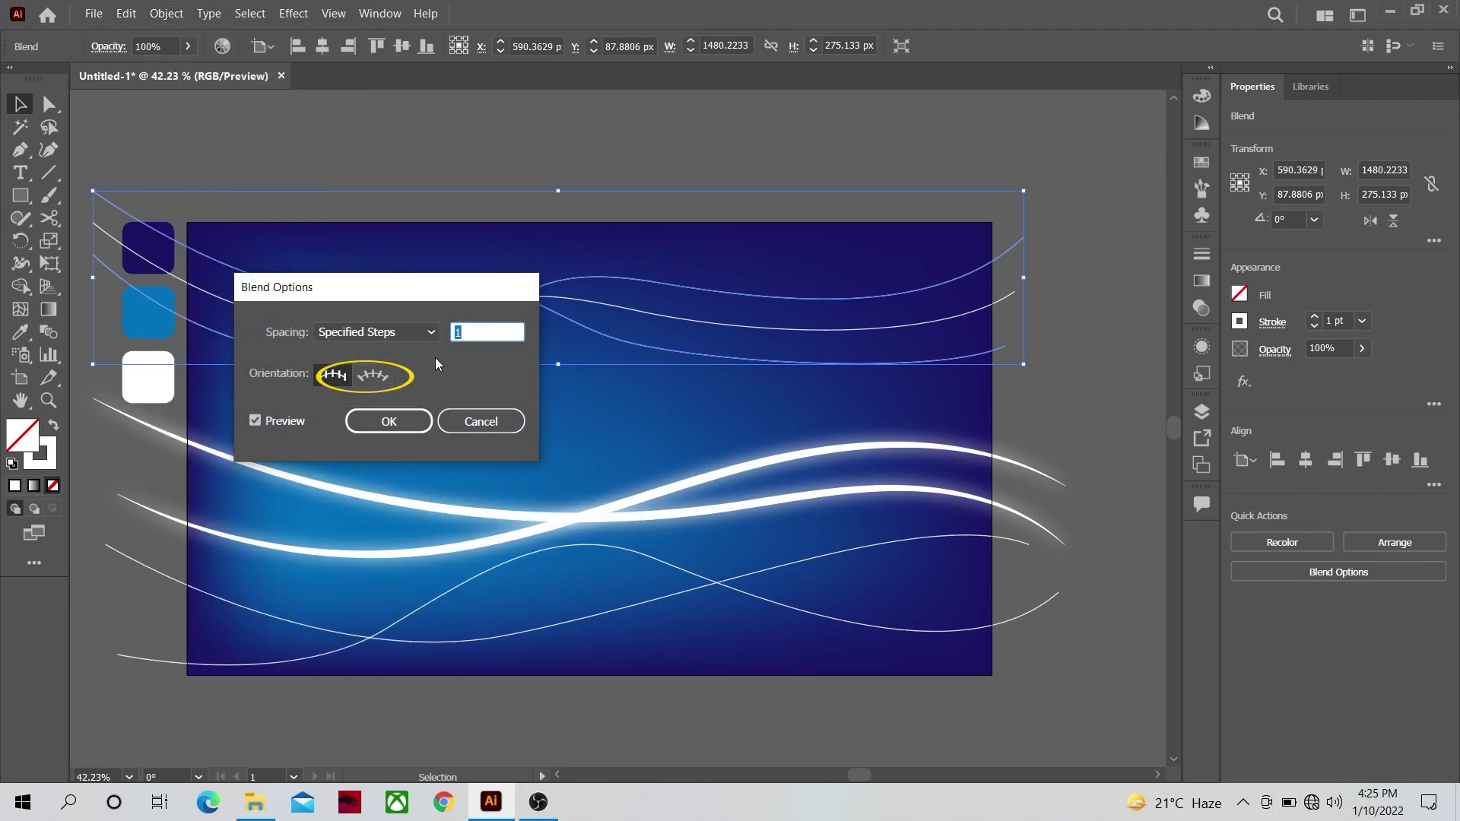
text(20)
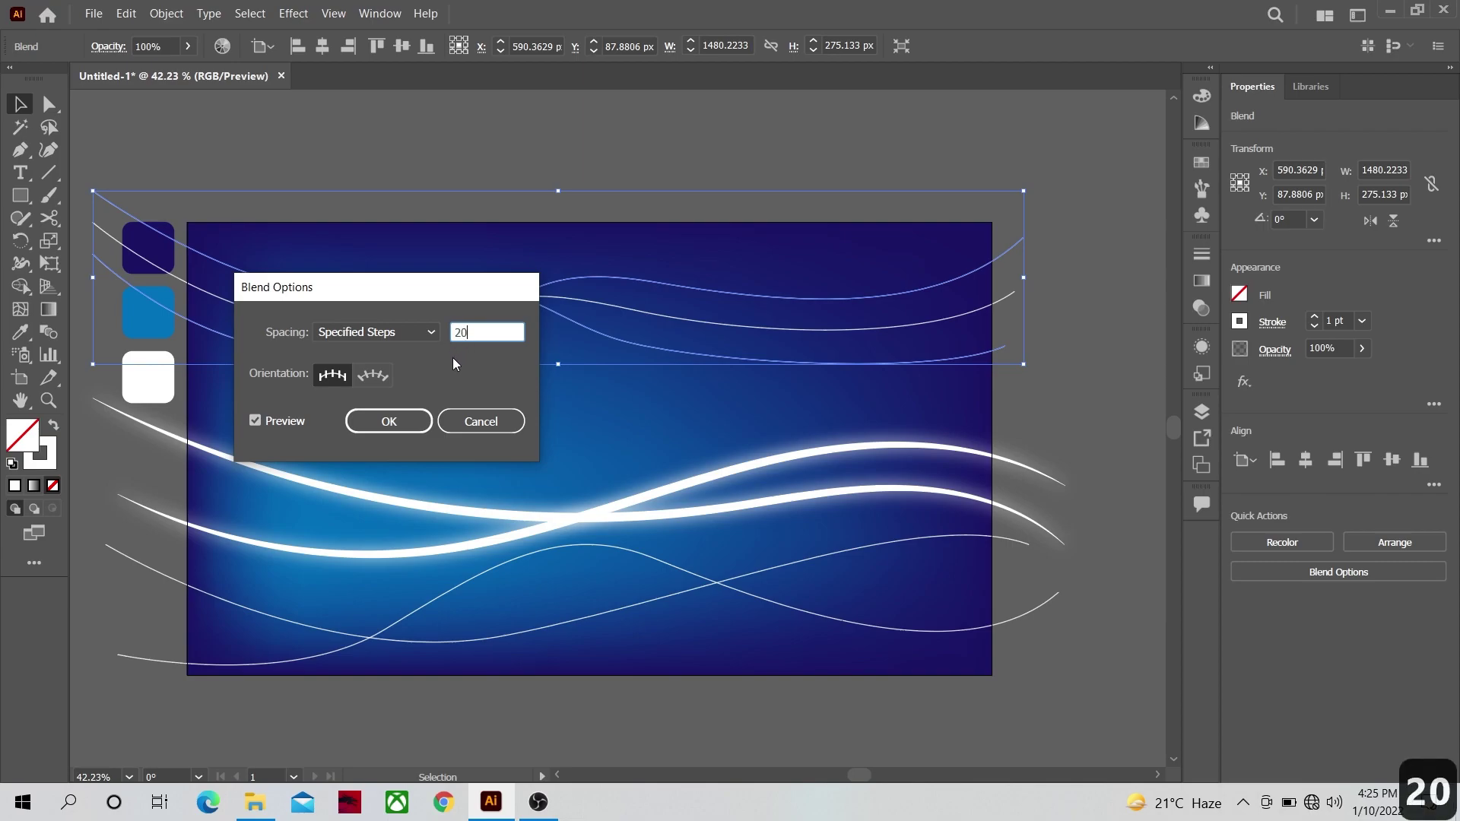
click(389, 422)
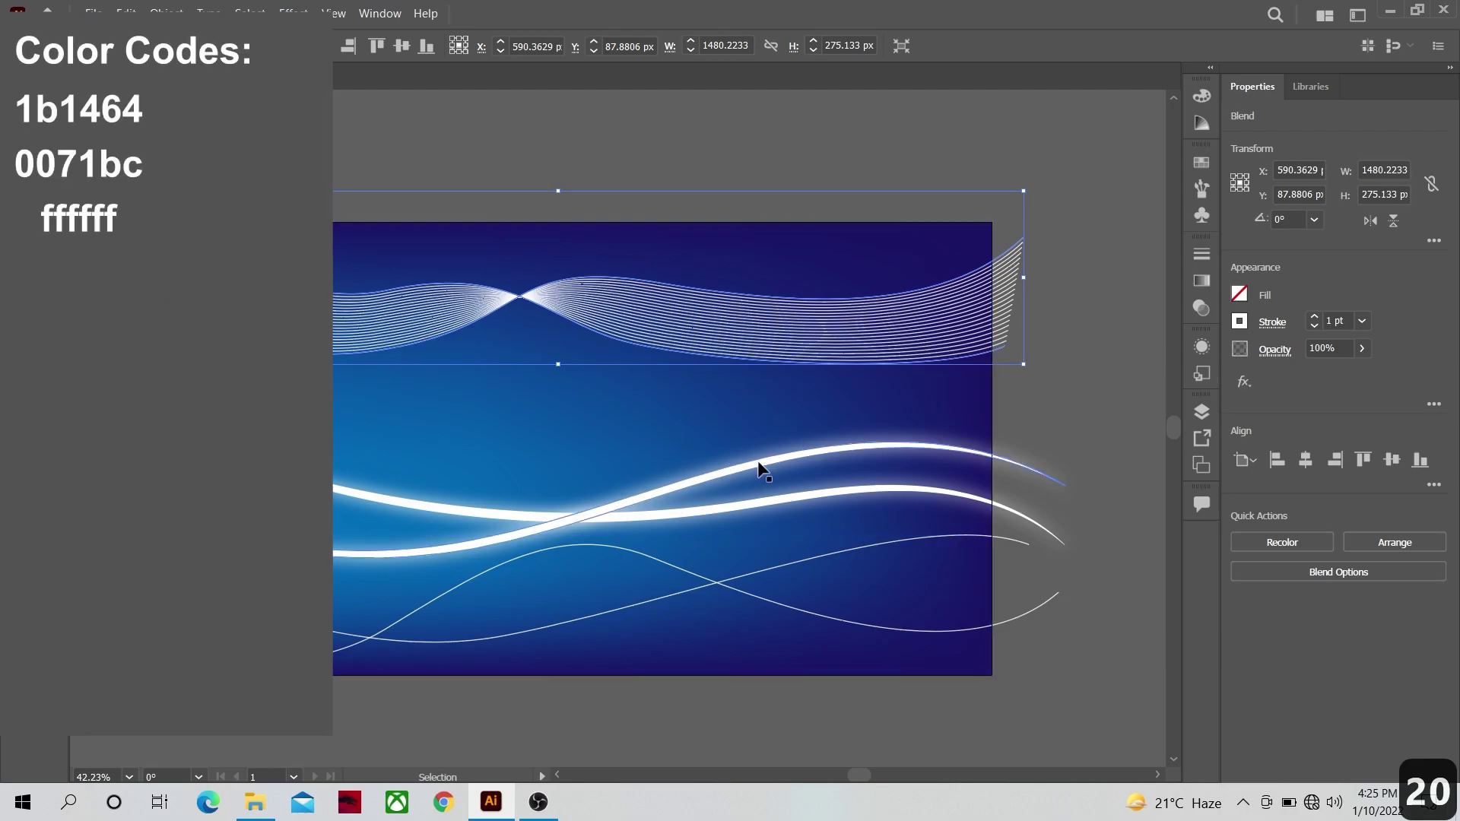
click(1035, 683)
key(ctrl+z)
key(ctrl+z)
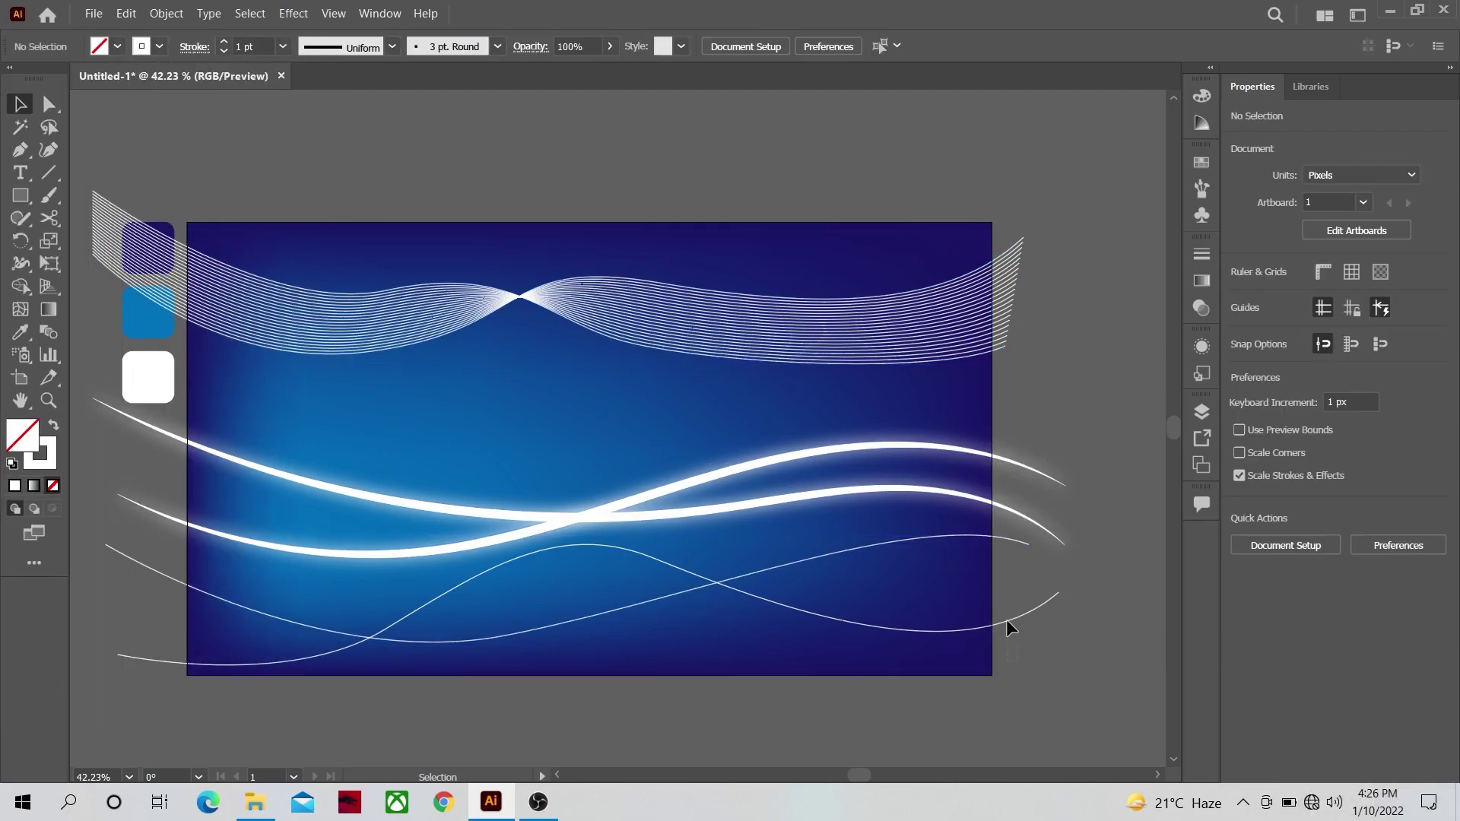
Select the thin lower wavy lines and blend them together.
drag(1003, 535, 1002, 534)
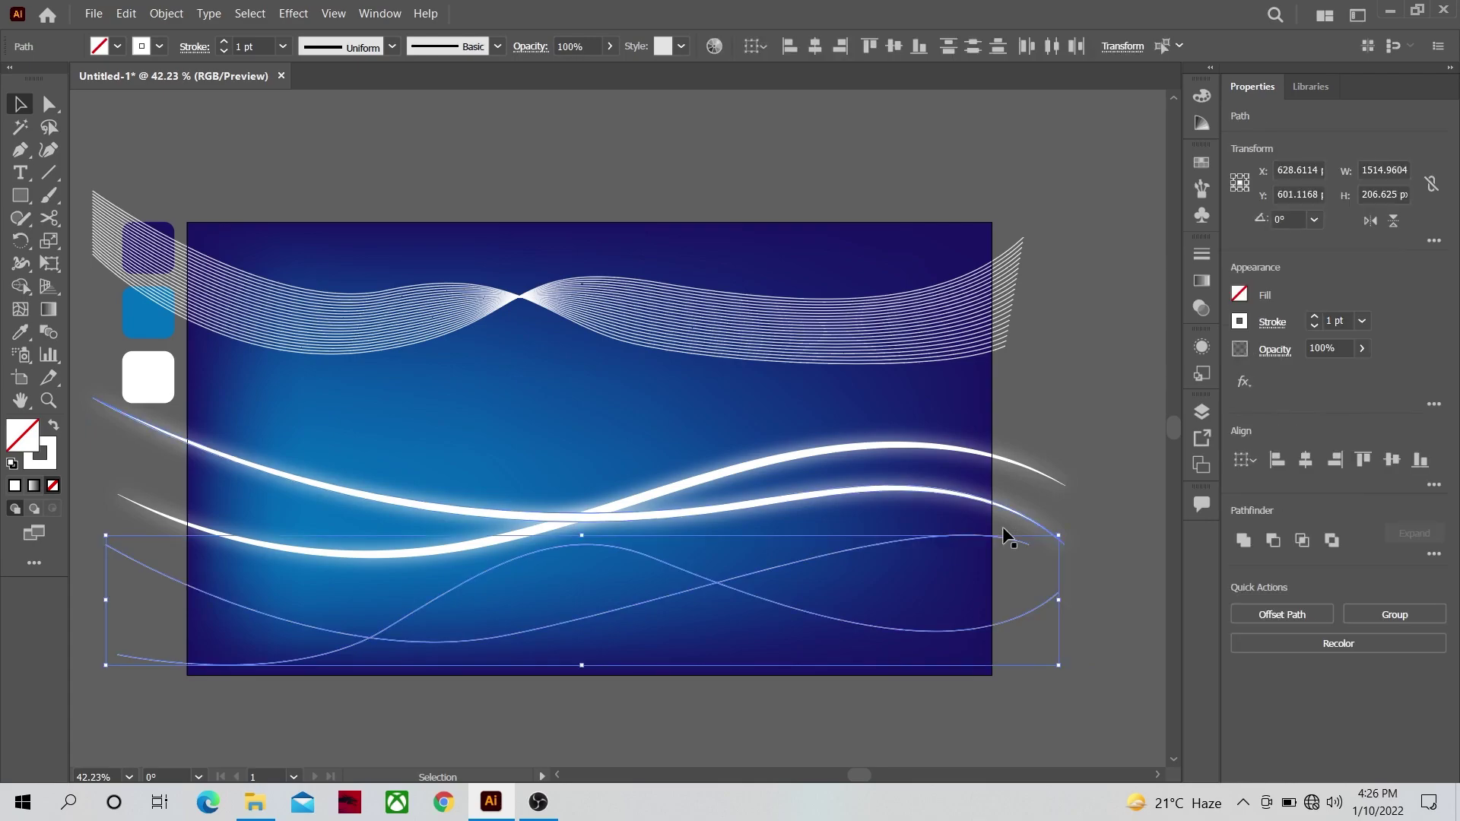
click(176, 16)
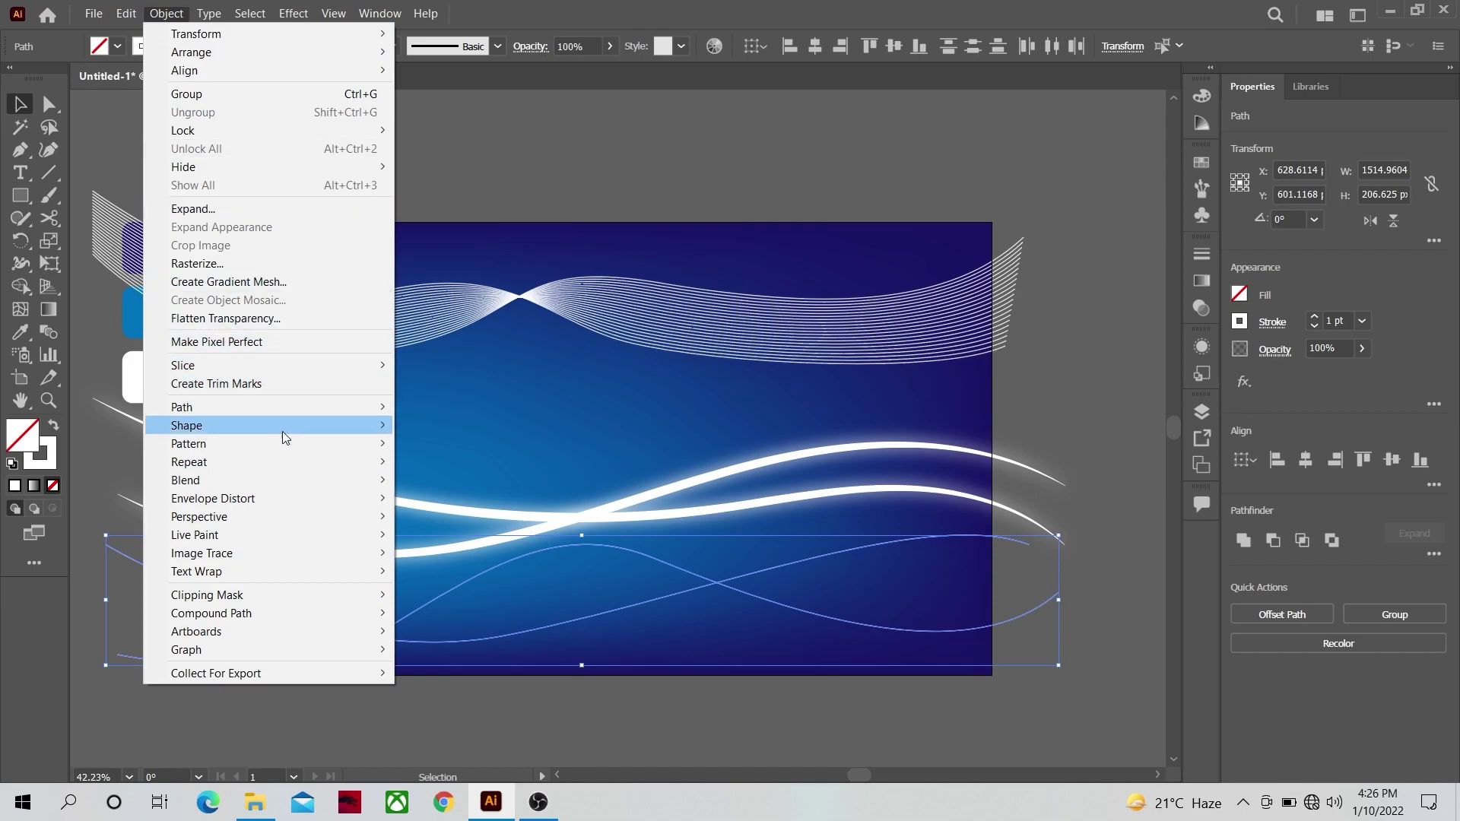
mouse_move(299, 479)
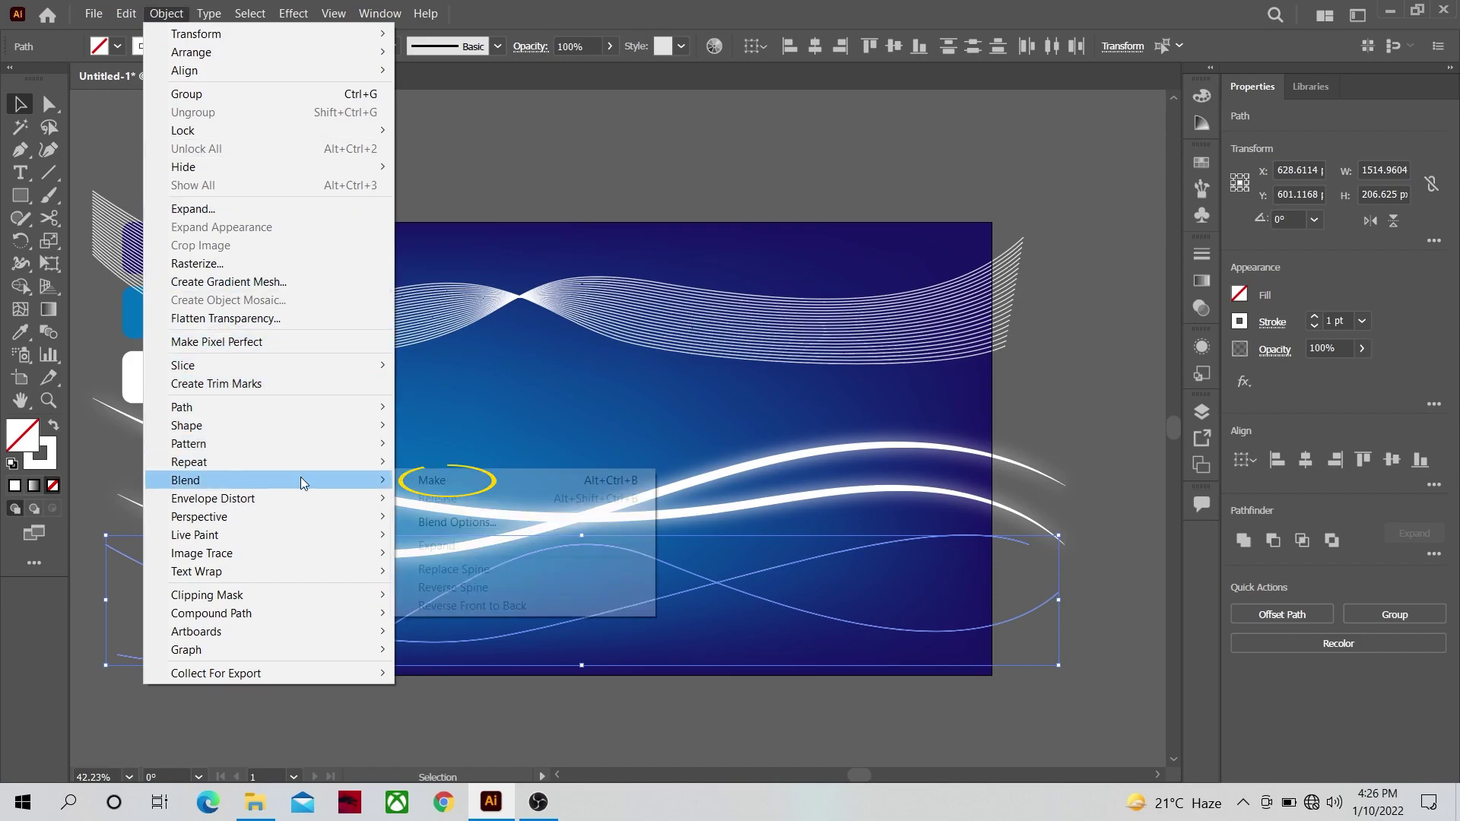
click(409, 482)
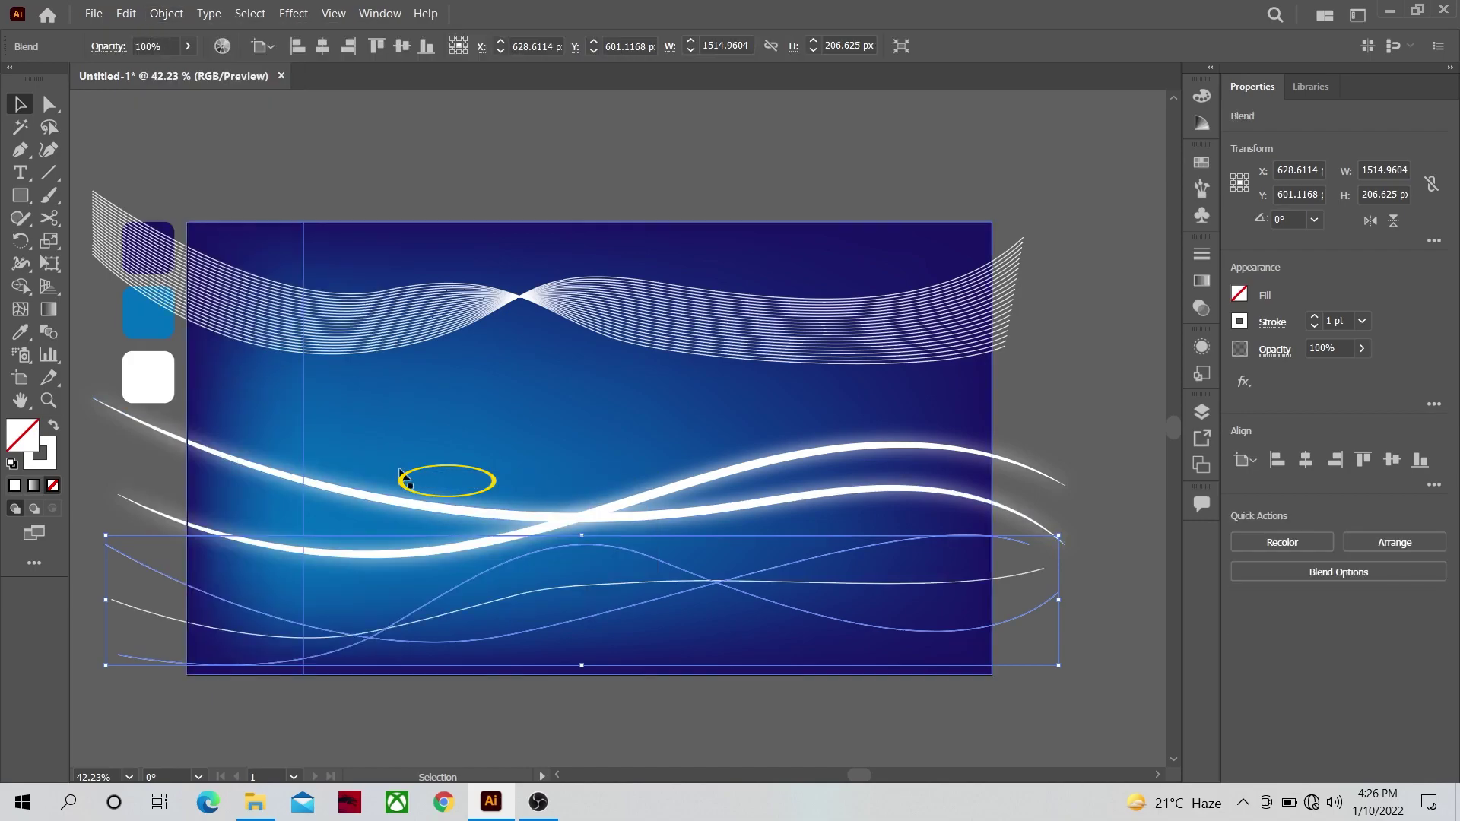
Set the lower blend's spacing to 20 specified steps.
click(166, 14)
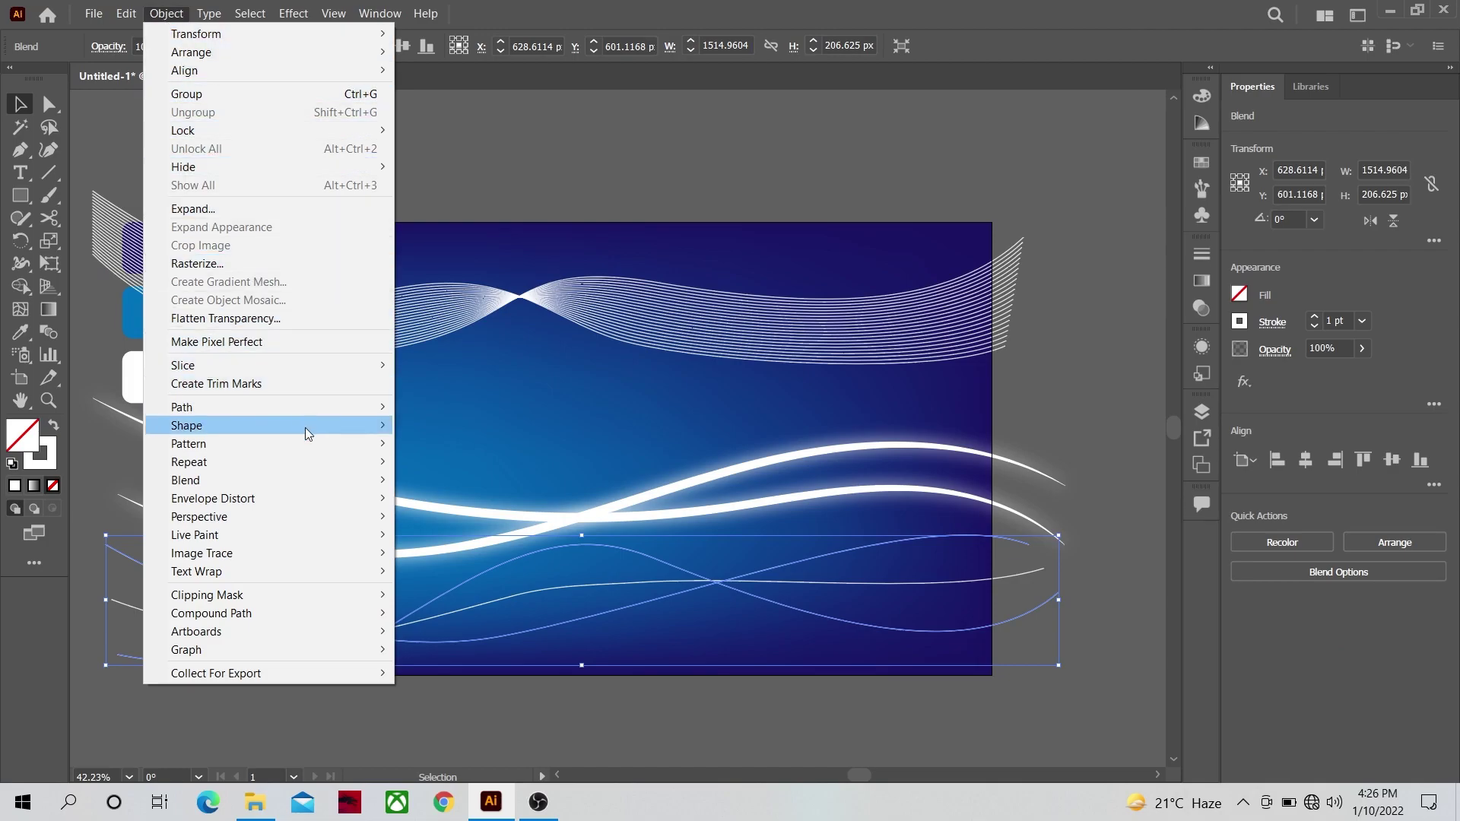
mouse_move(317, 473)
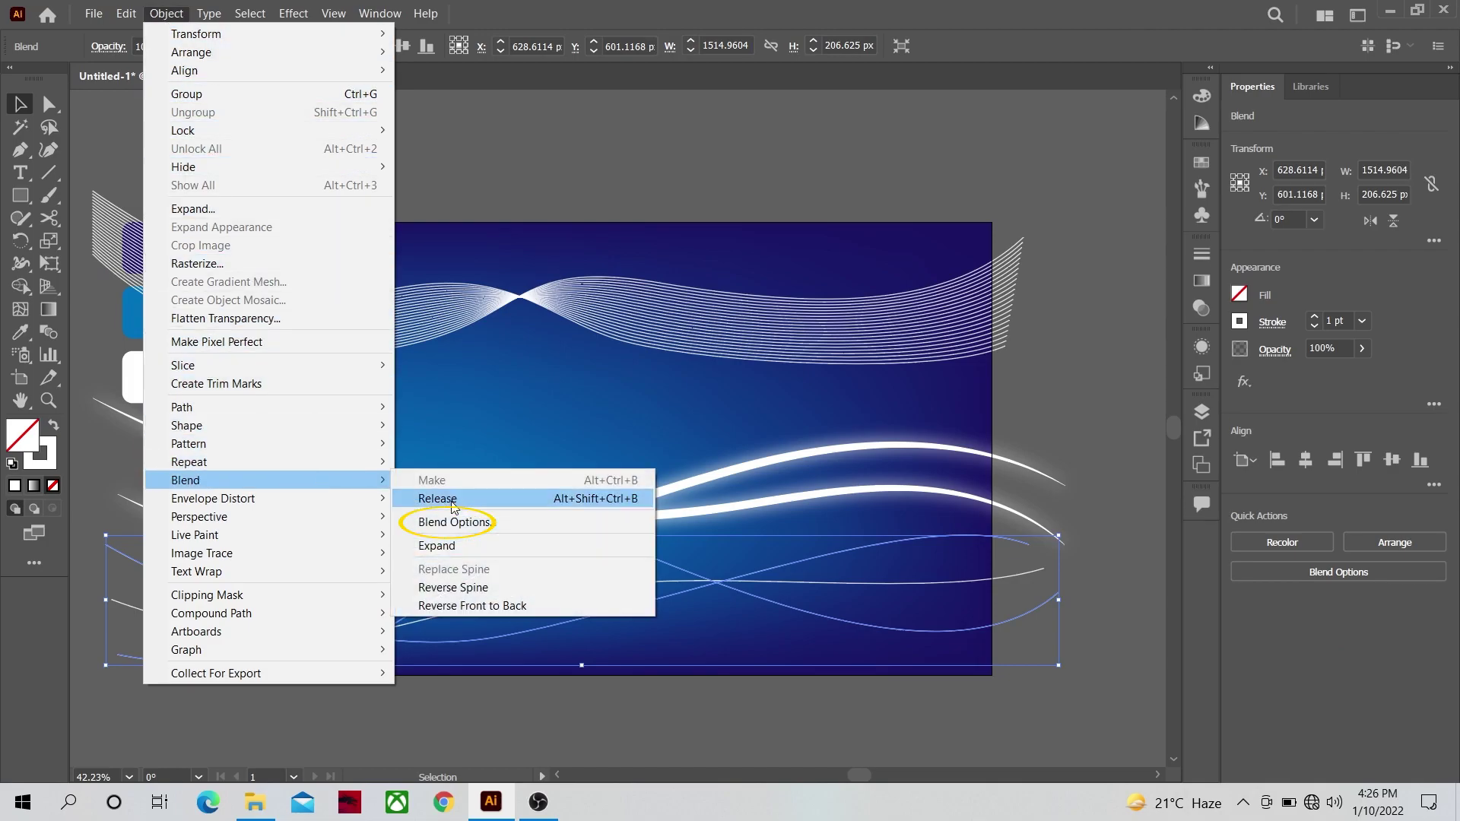
click(452, 523)
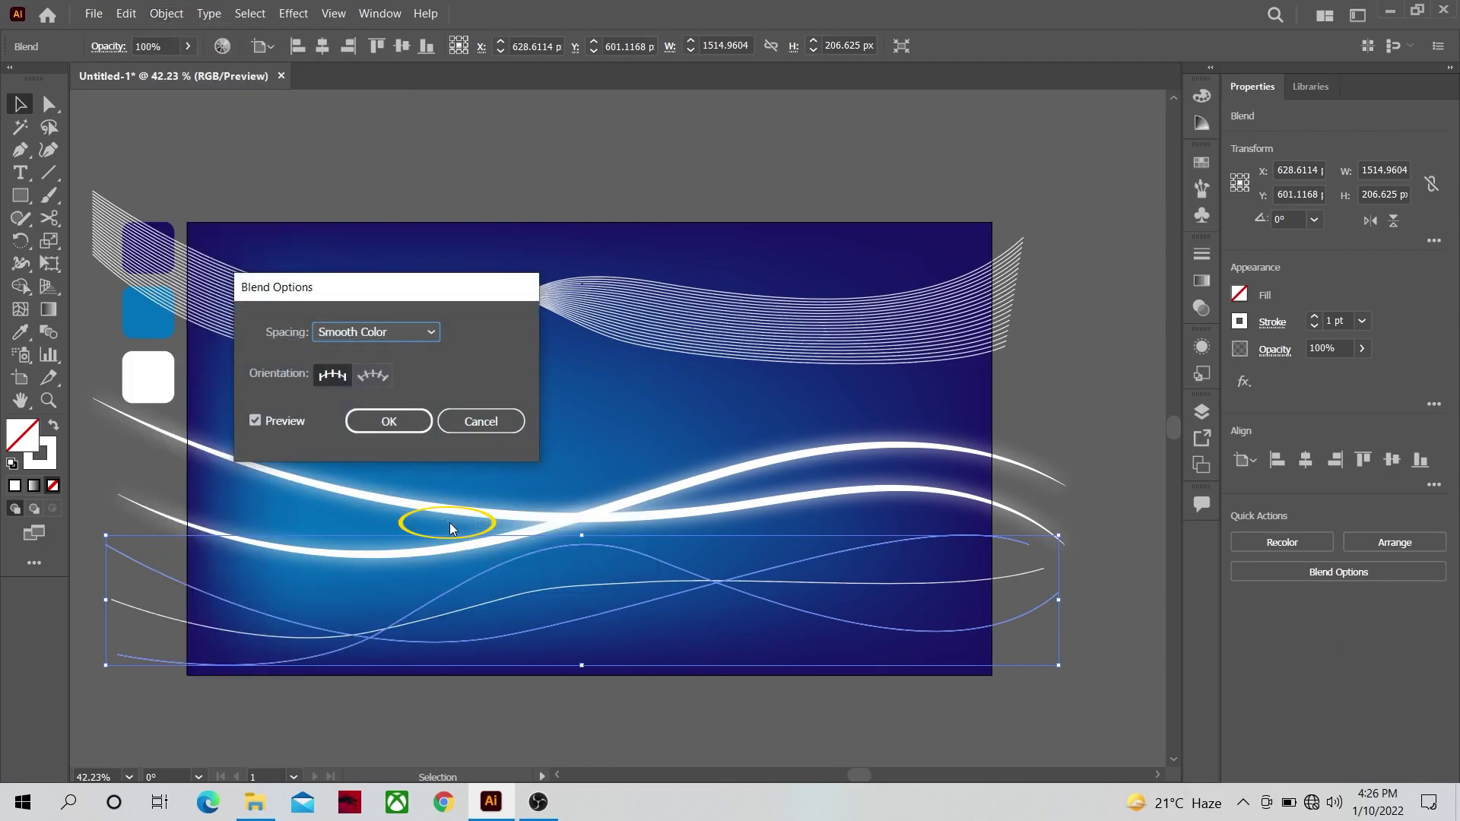
click(395, 332)
click(399, 375)
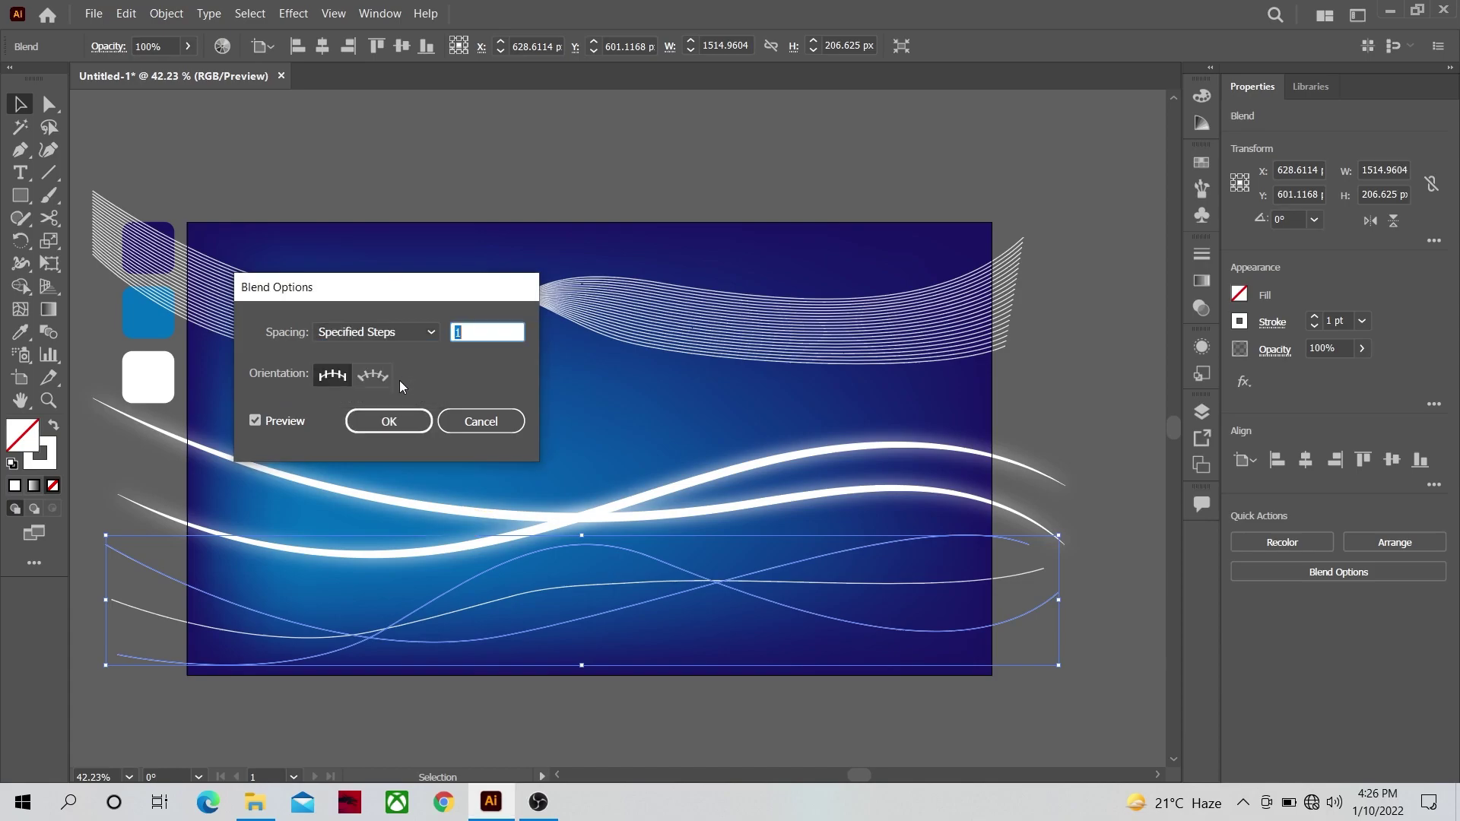
text(20)
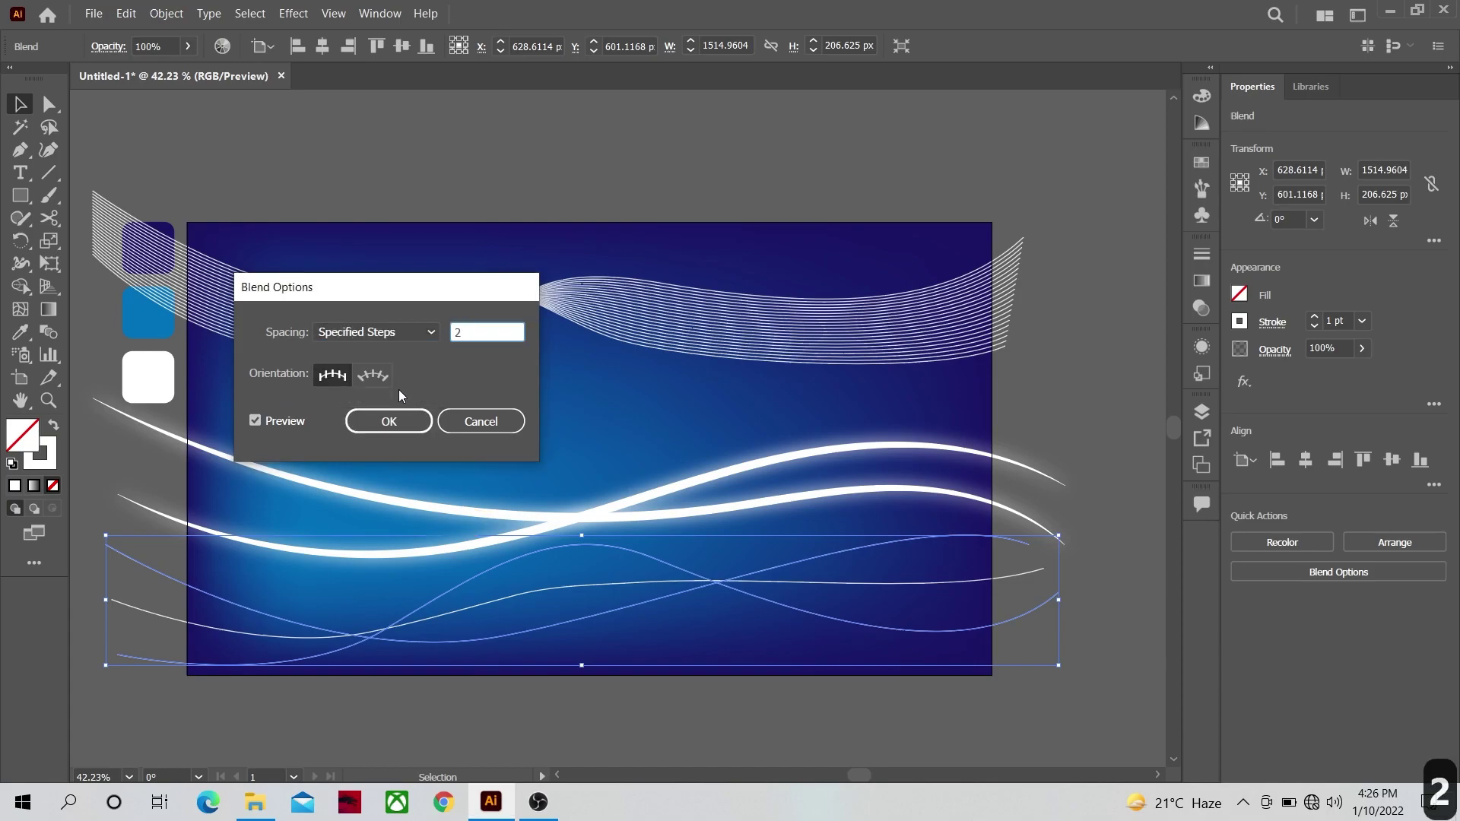
click(390, 421)
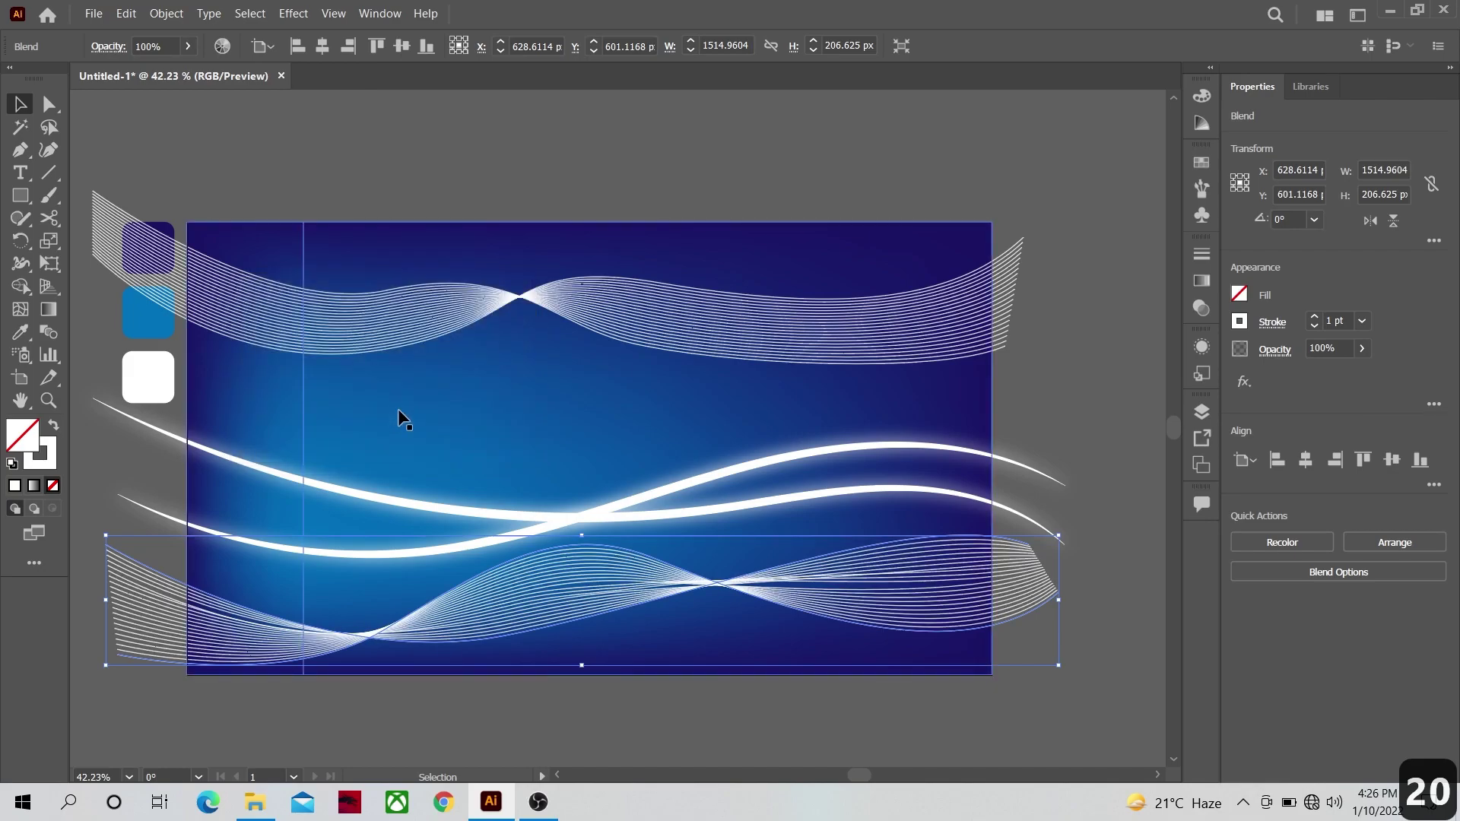
Set both fine-strand blend bands to the Overlay blending mode, then deselect them.
shift+click(777, 349)
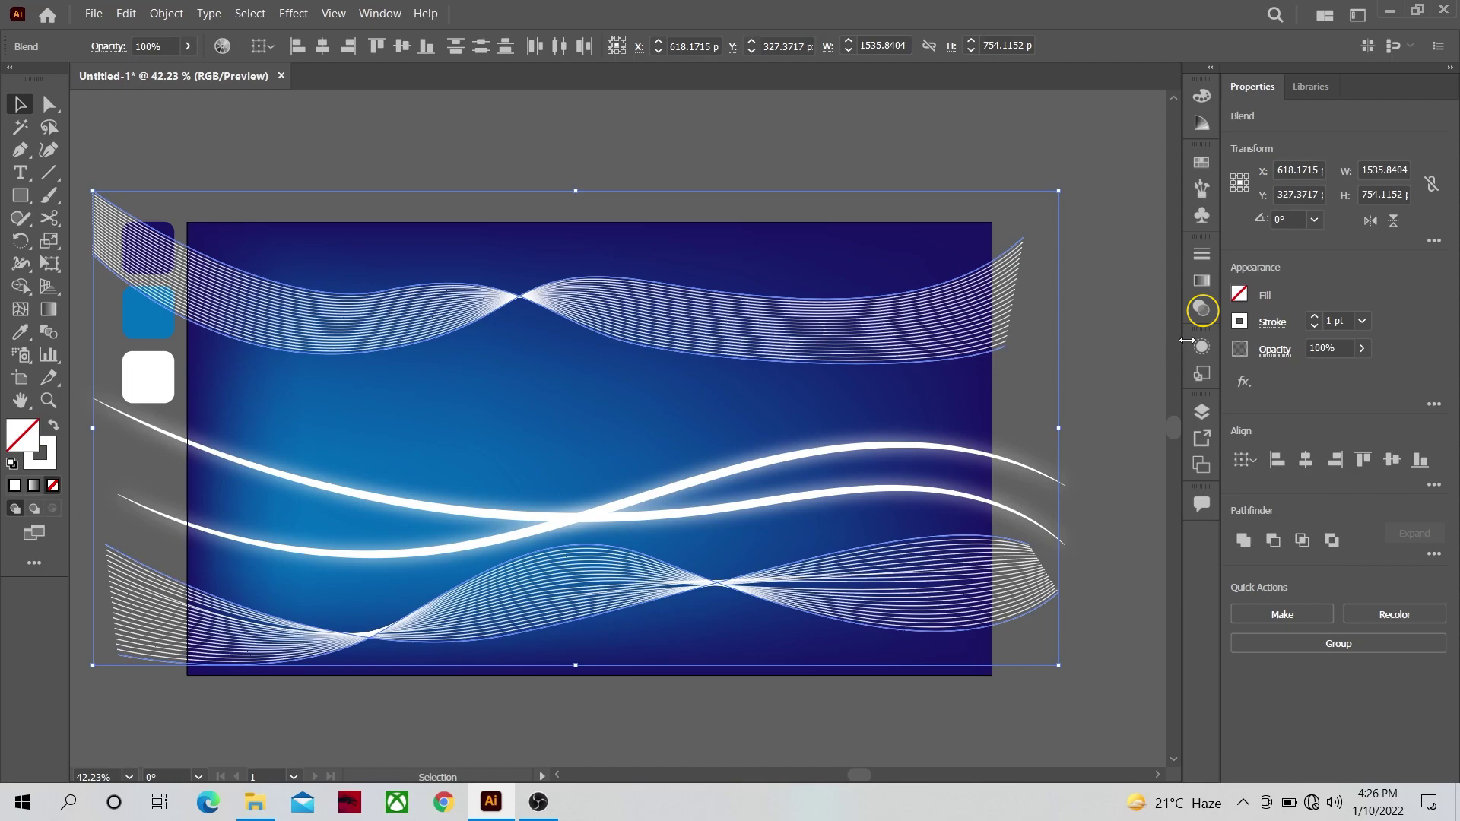
click(1202, 310)
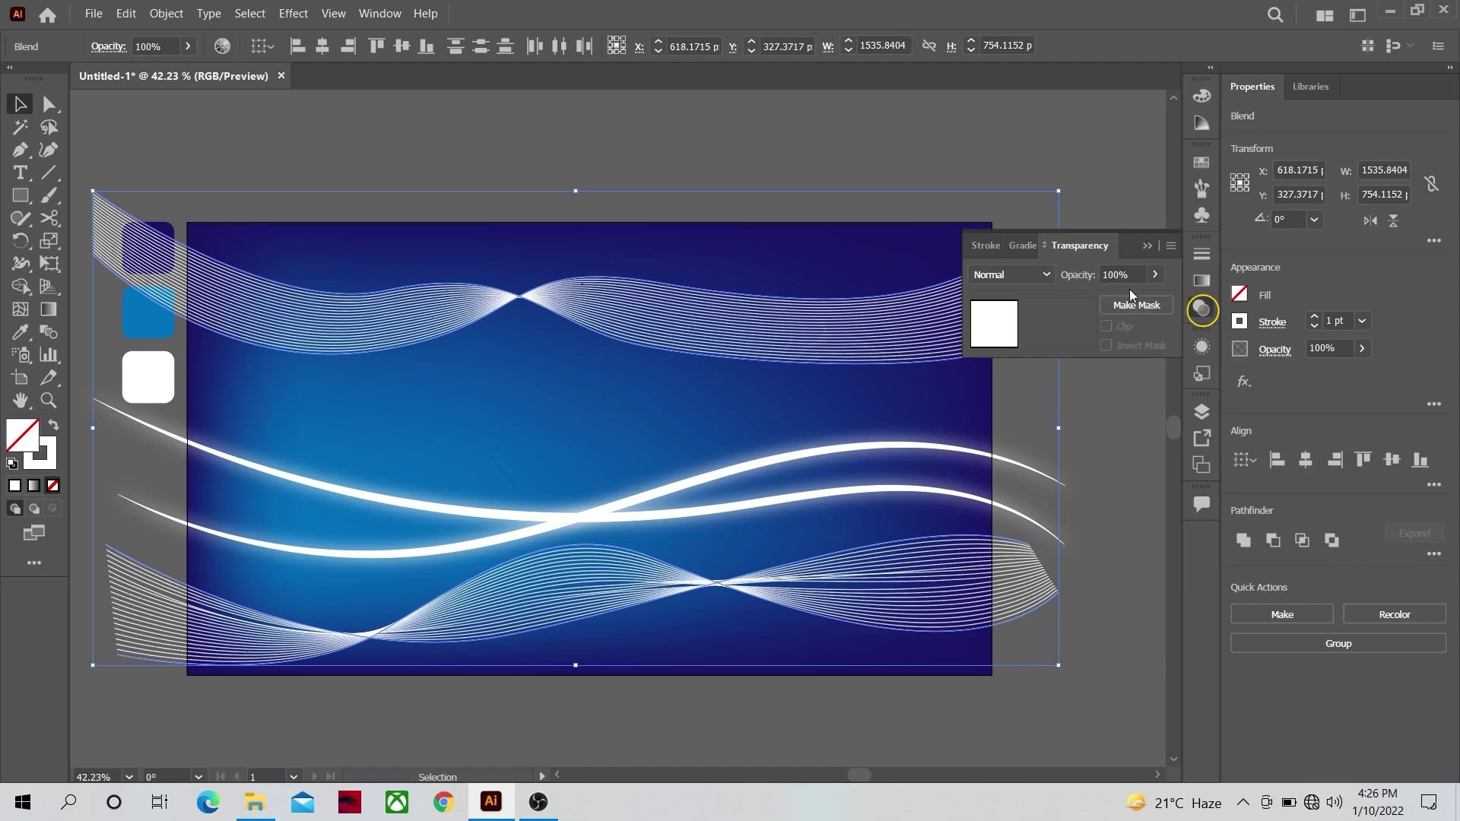
click(1044, 276)
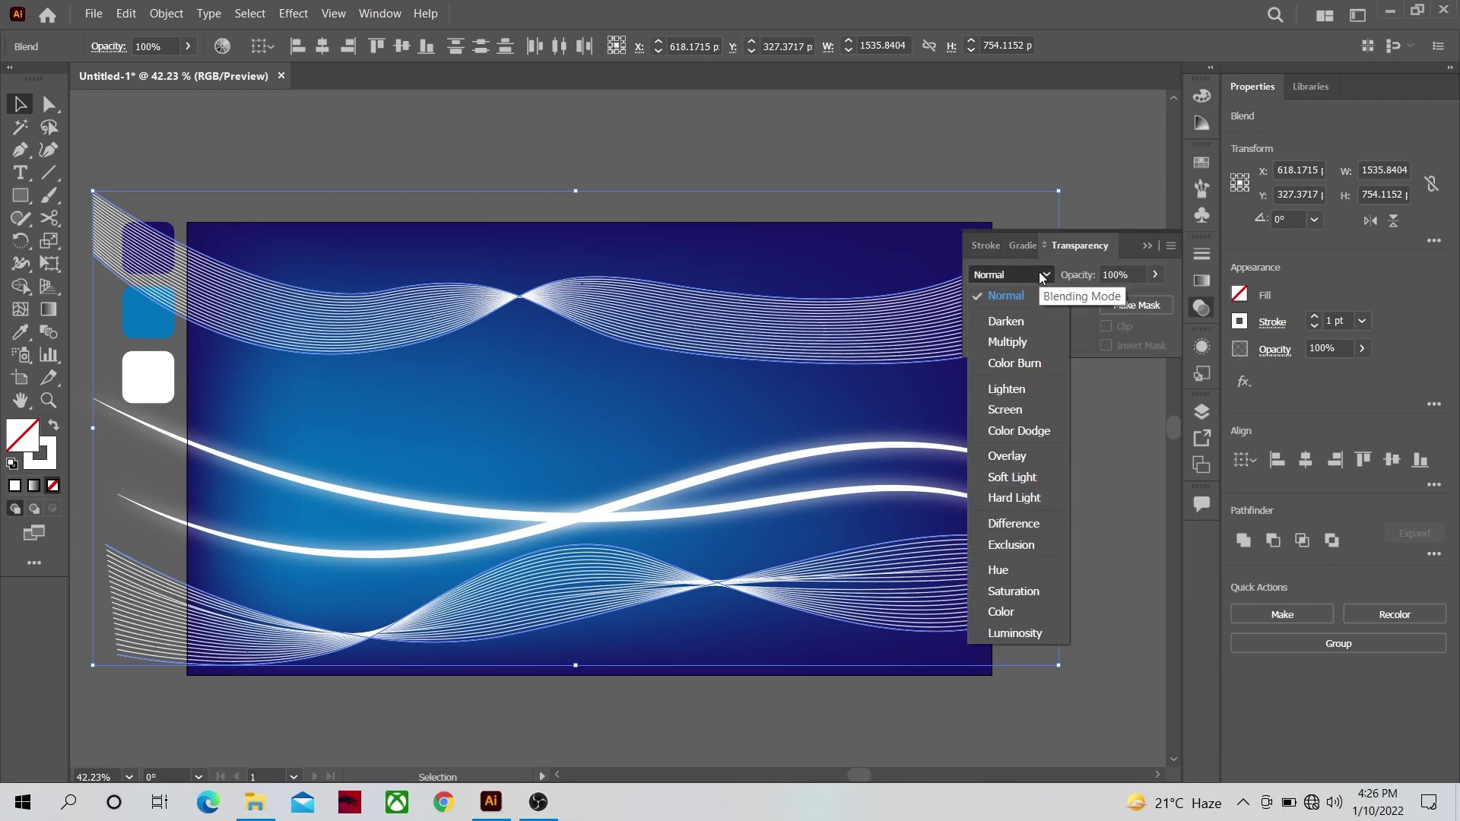
click(1007, 458)
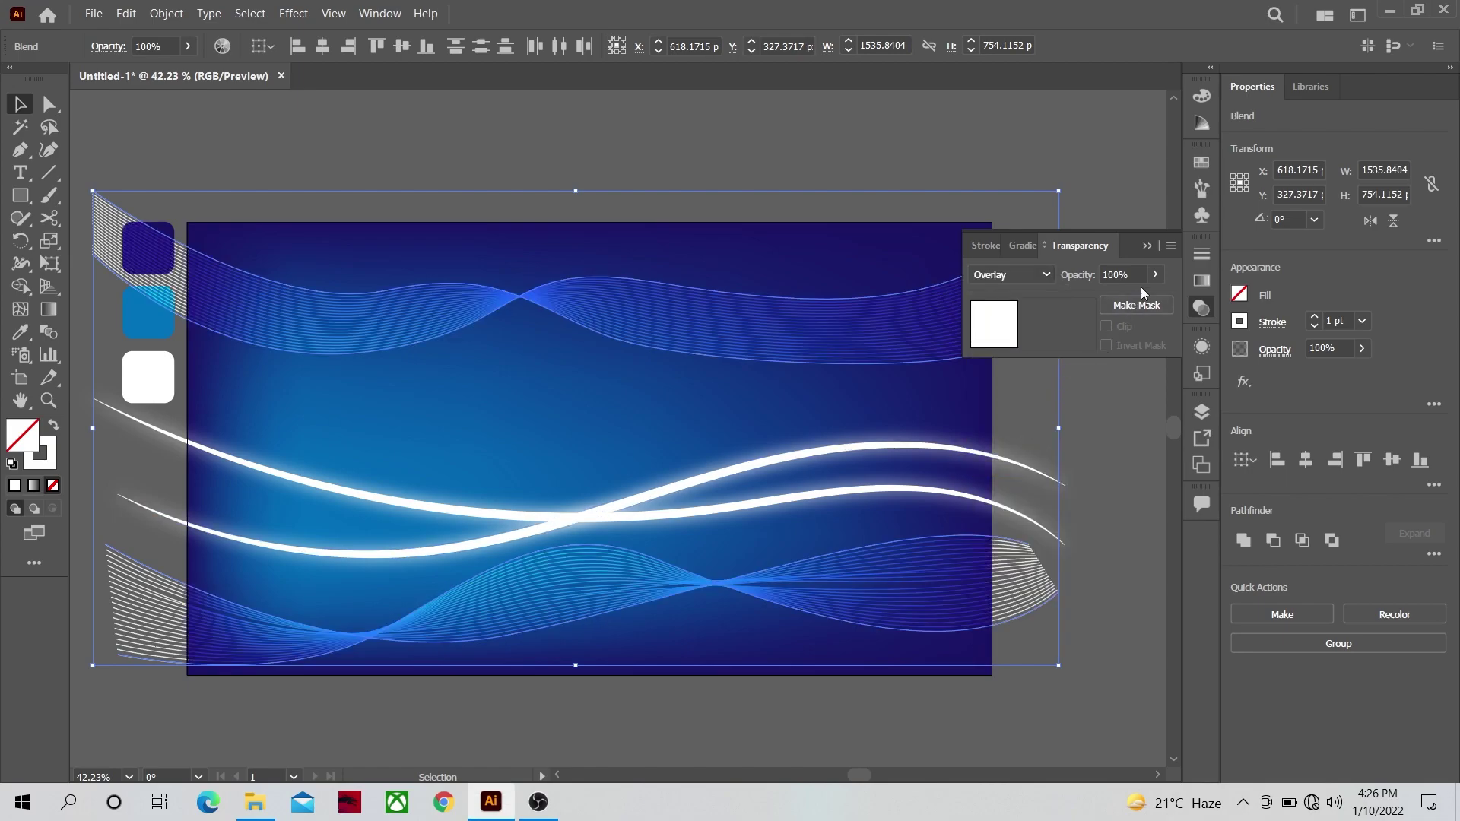
click(1148, 246)
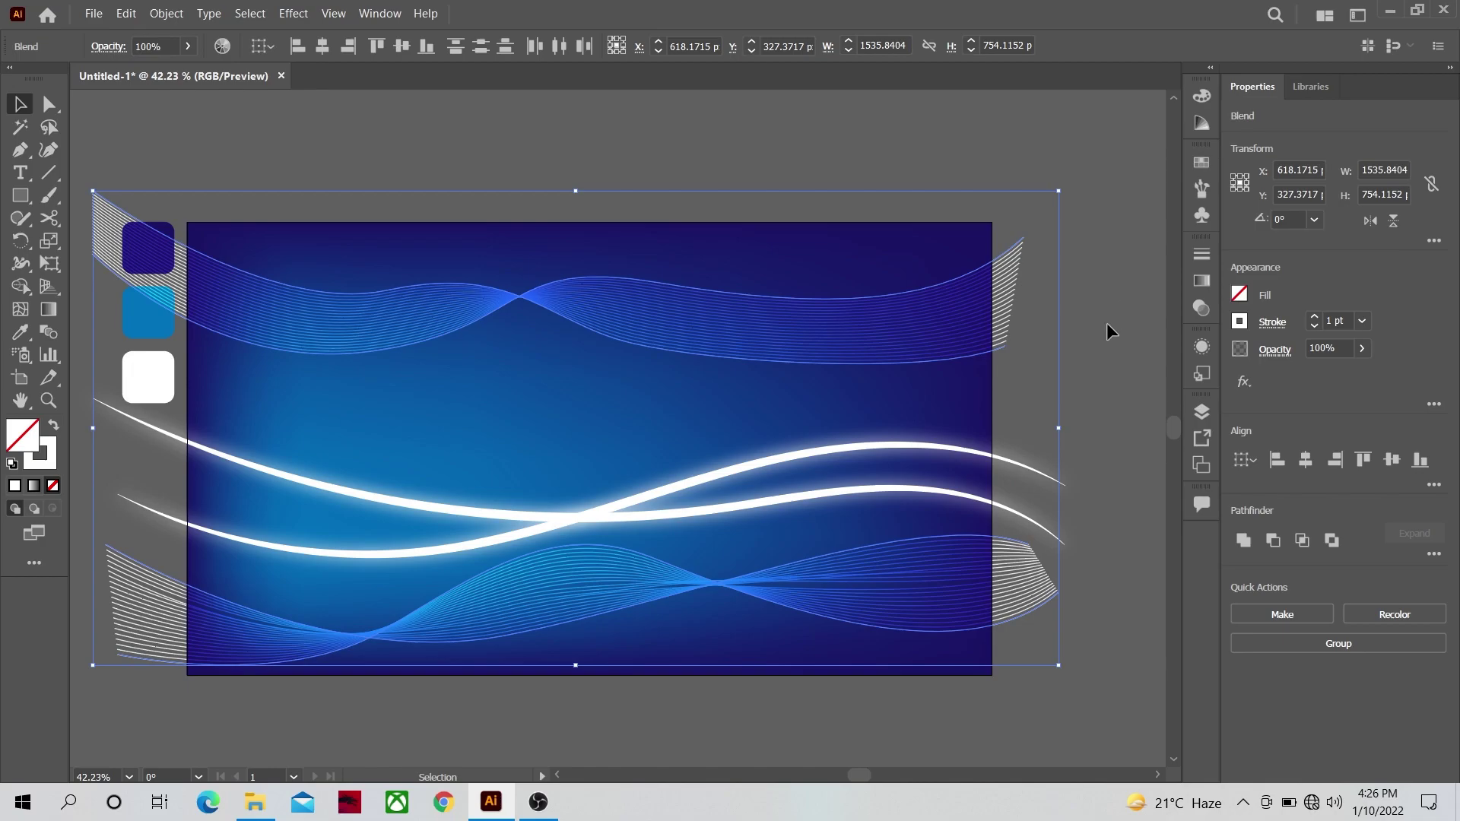
click(1074, 394)
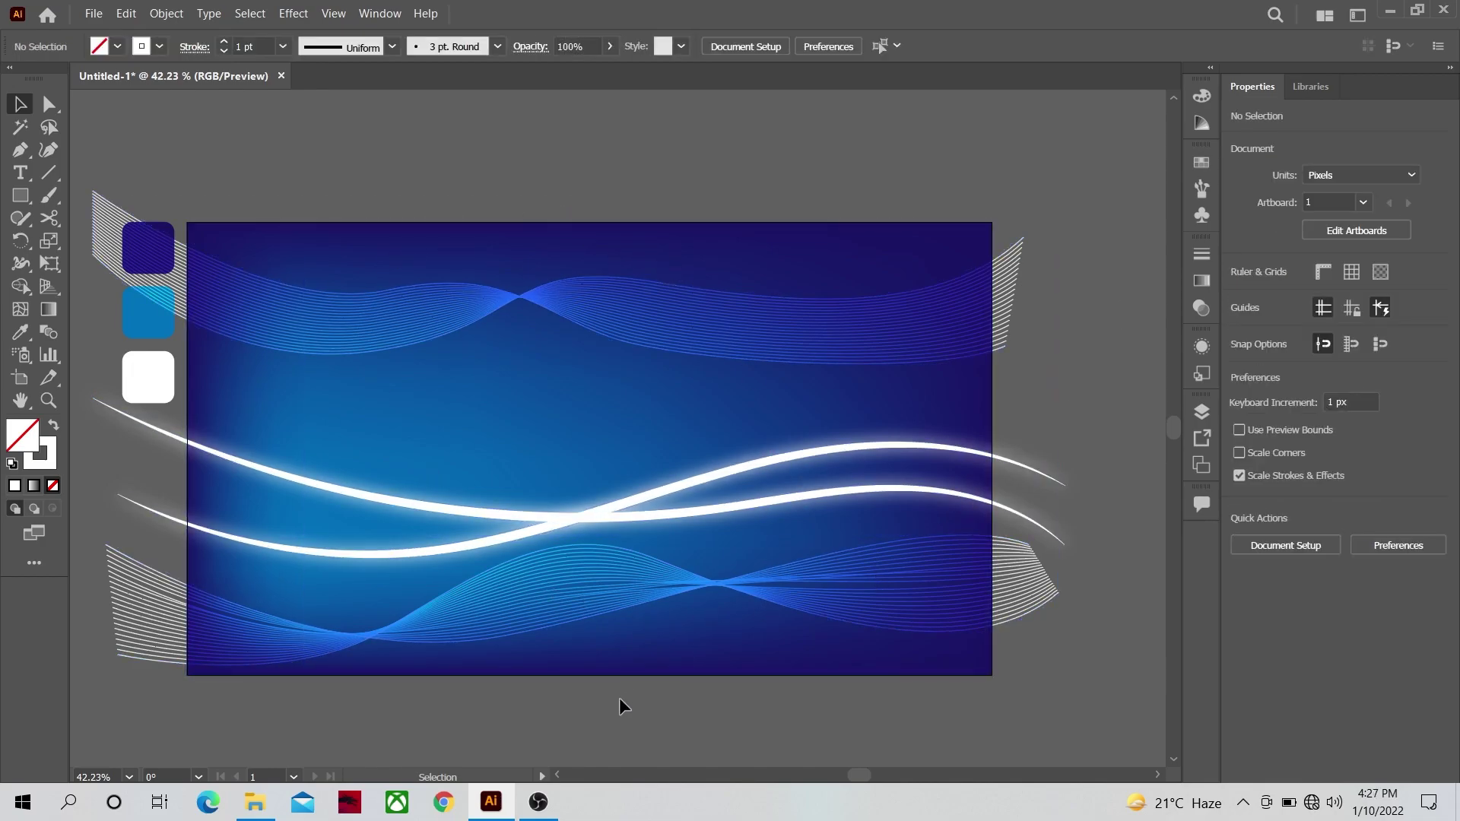
Draw a 1280 × 720 rectangle covering the whole artboard.
click(21, 196)
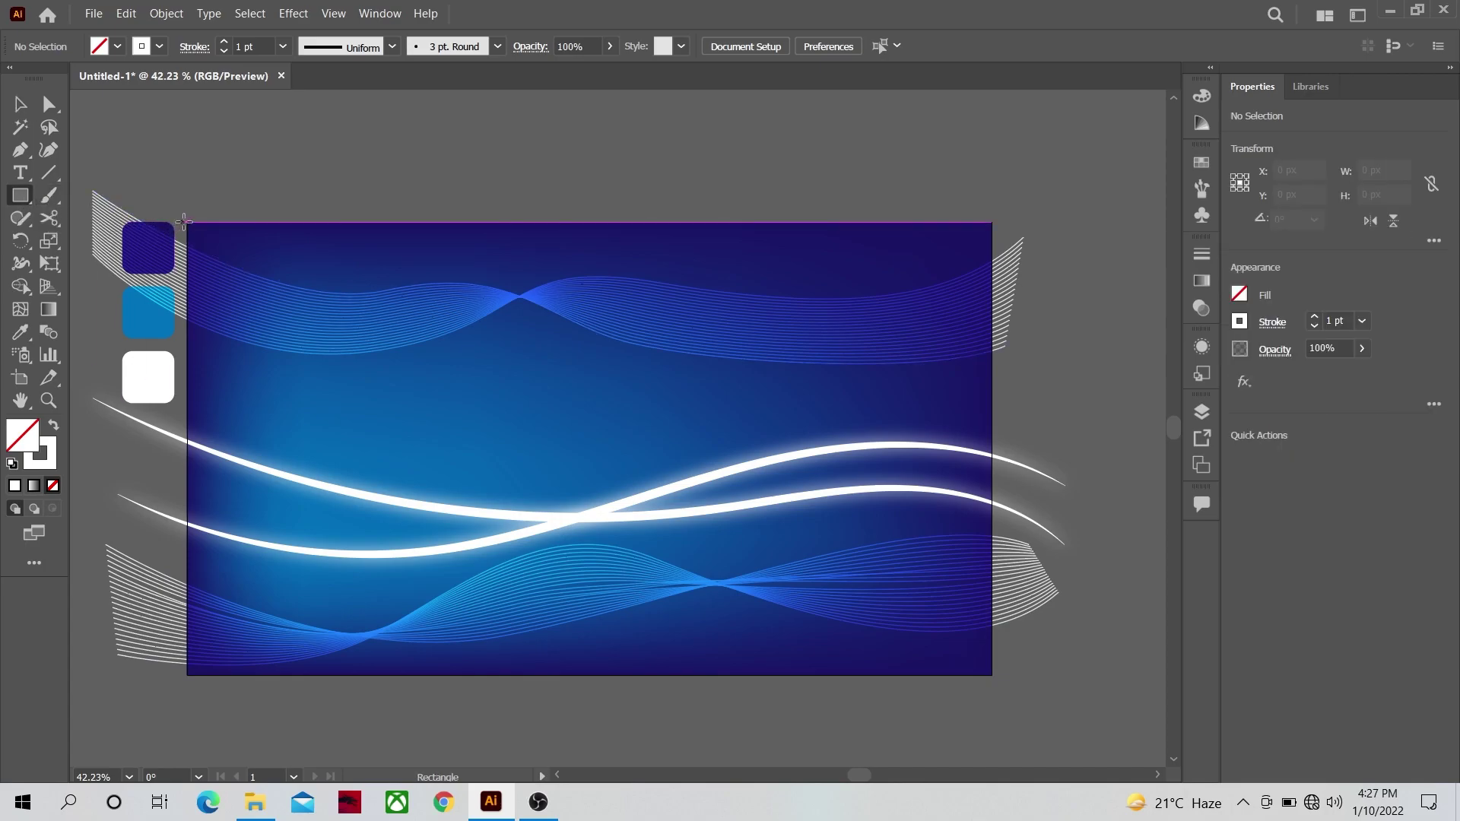
drag(187, 223, 994, 677)
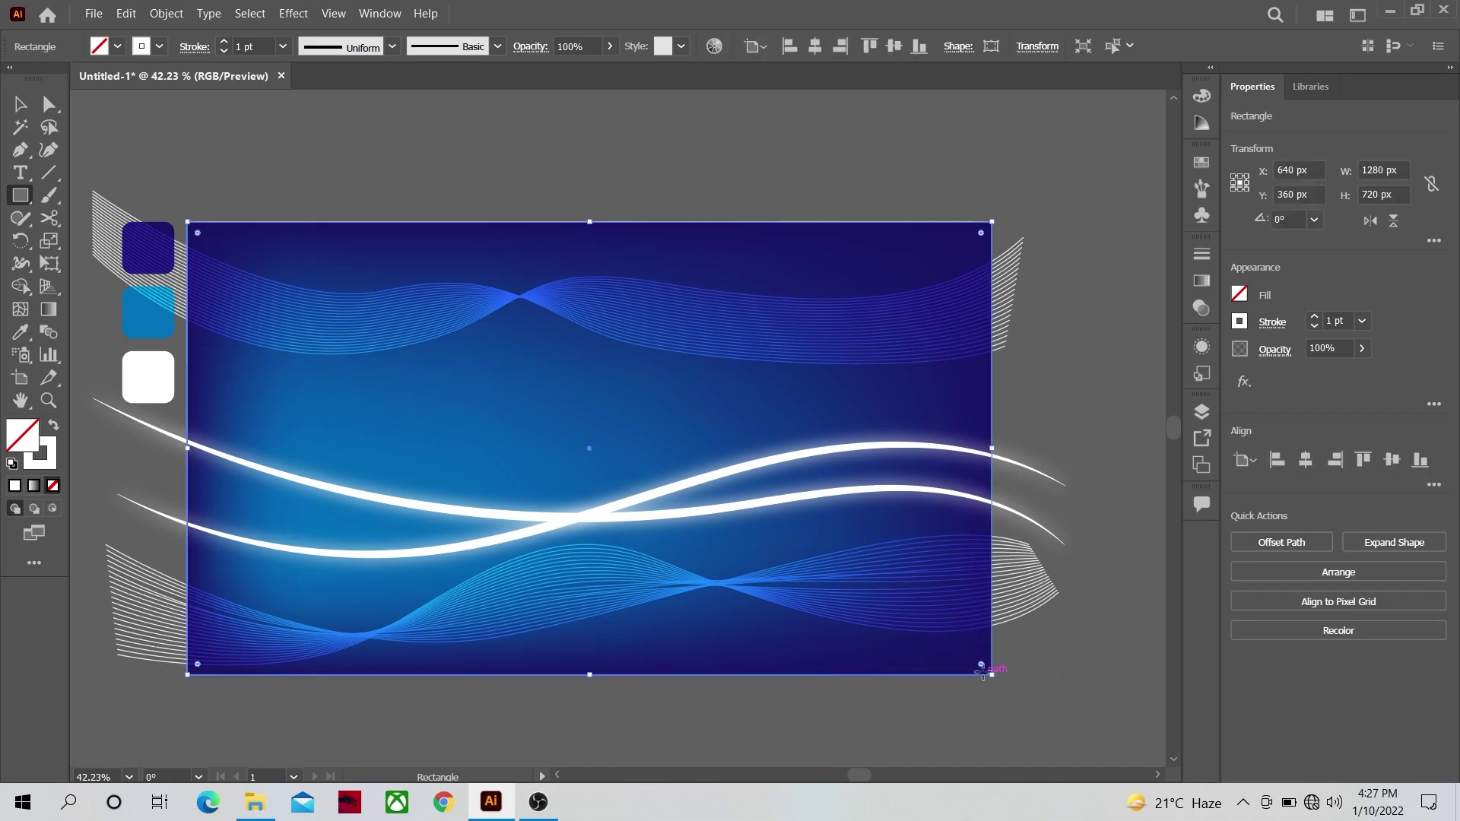
click(20, 104)
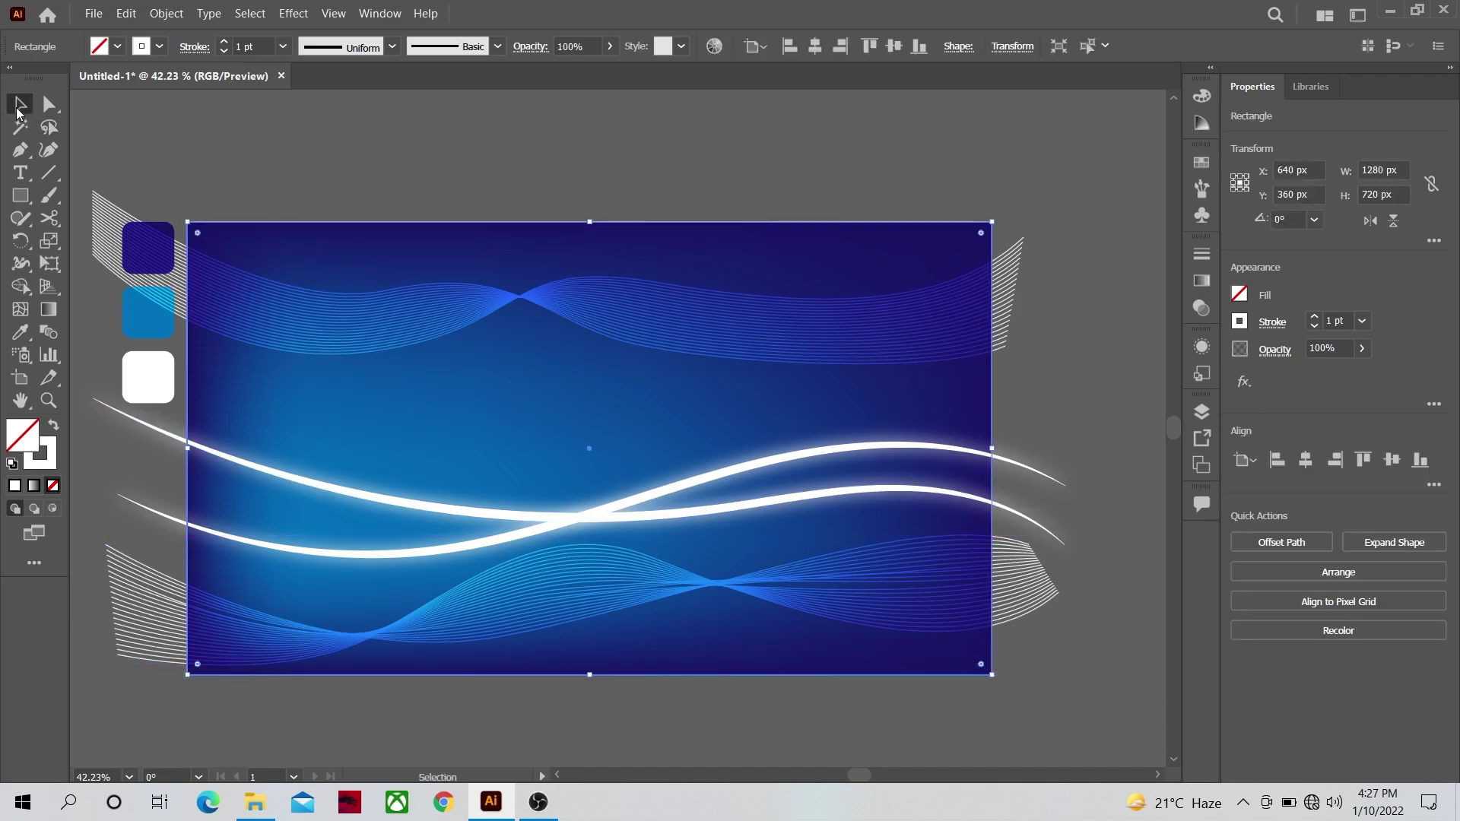
click(160, 162)
Select all artwork with the rectangle and make a clipping mask from it.
drag(178, 153, 193, 188)
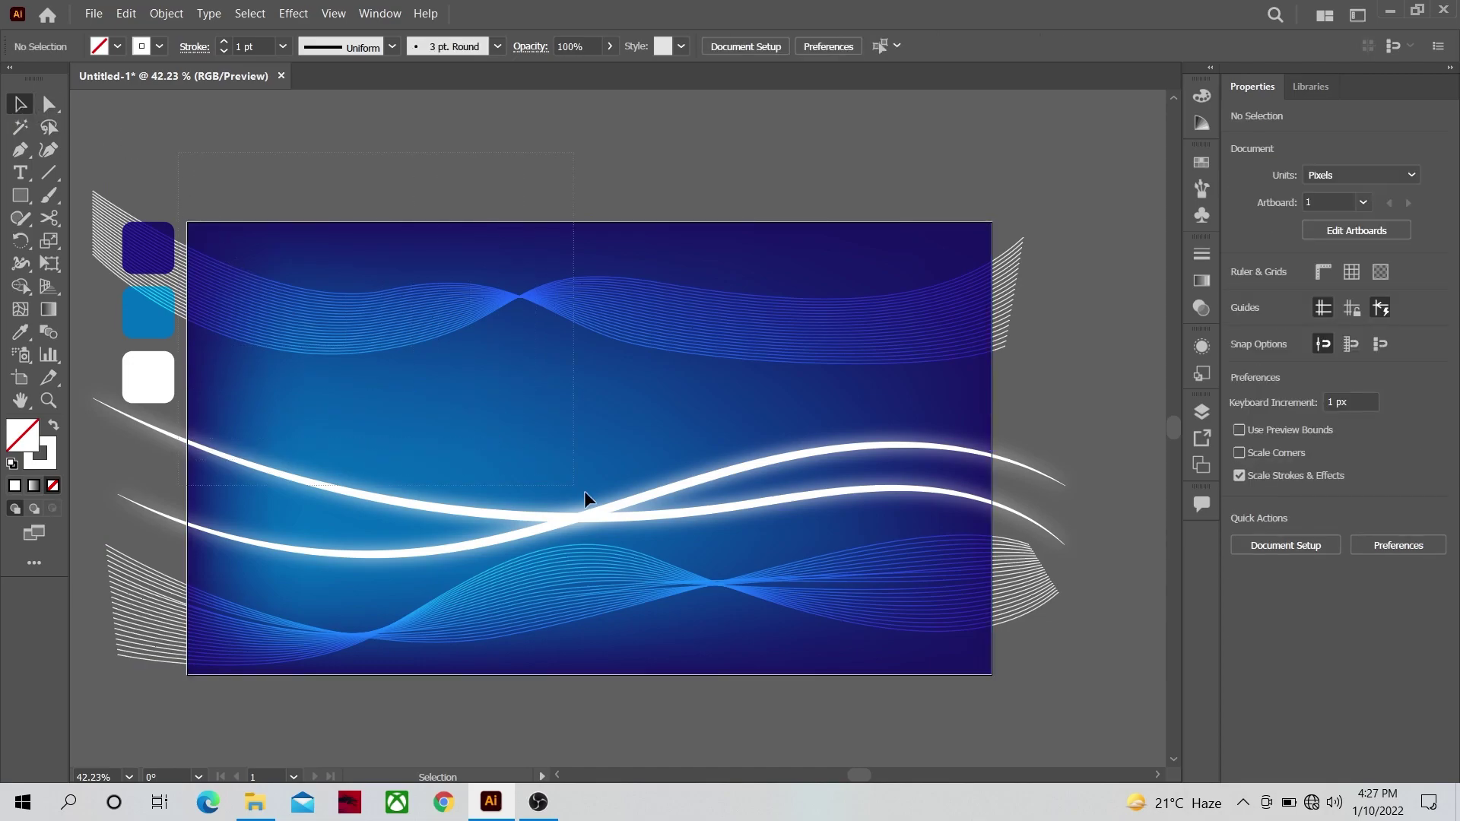
drag(960, 727, 965, 728)
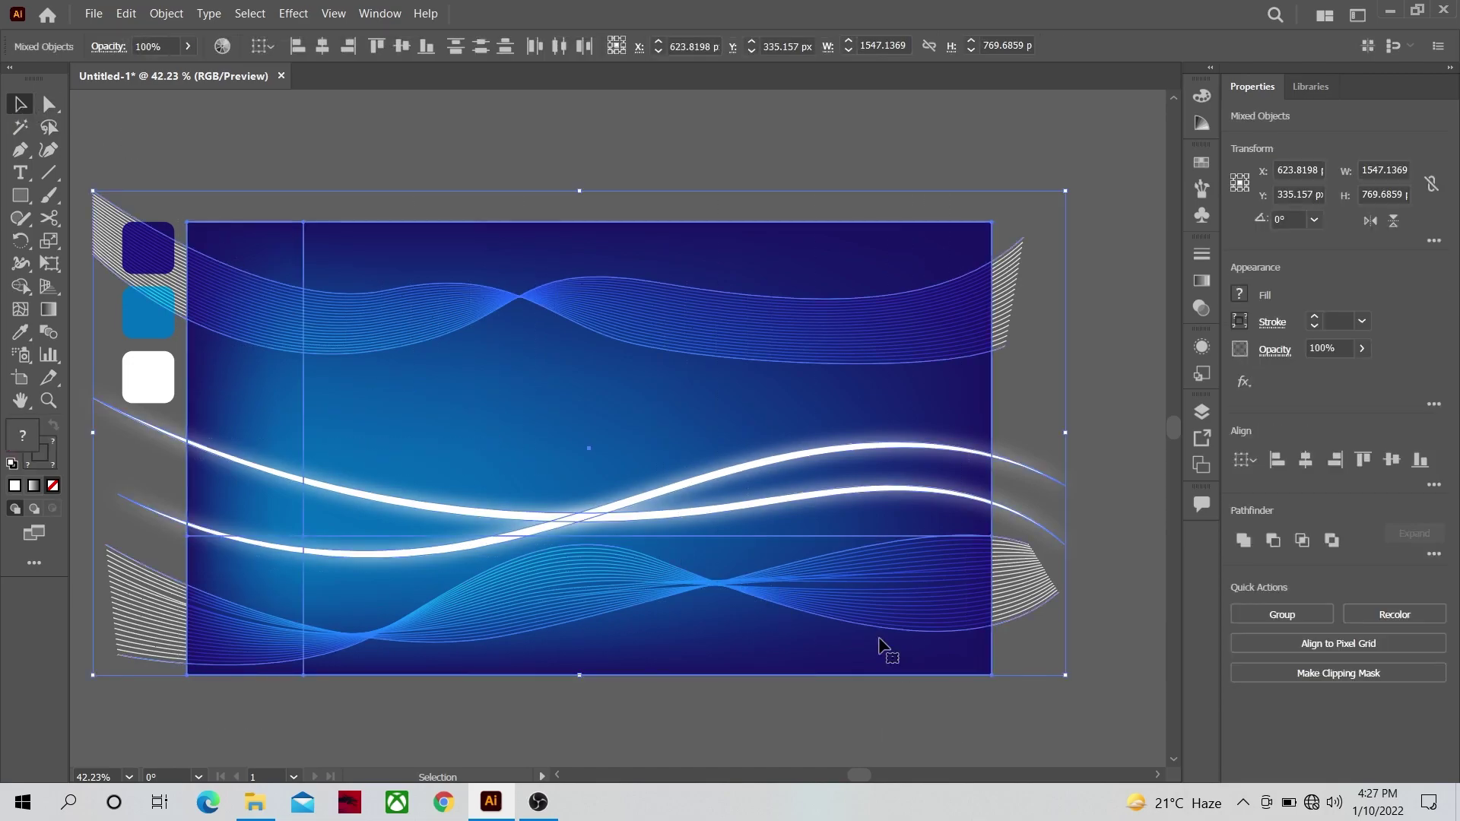
right_click(508, 227)
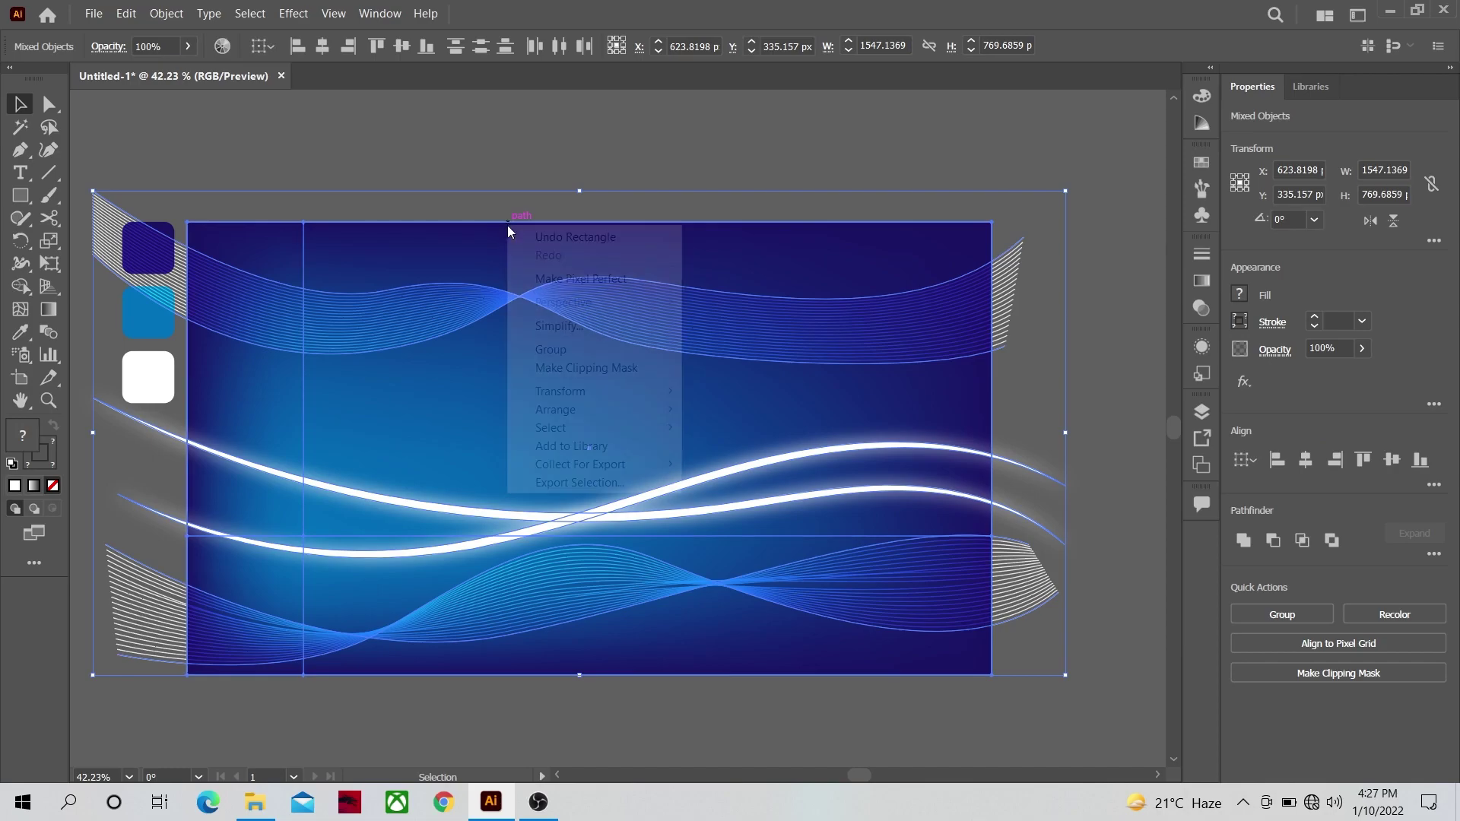
click(596, 371)
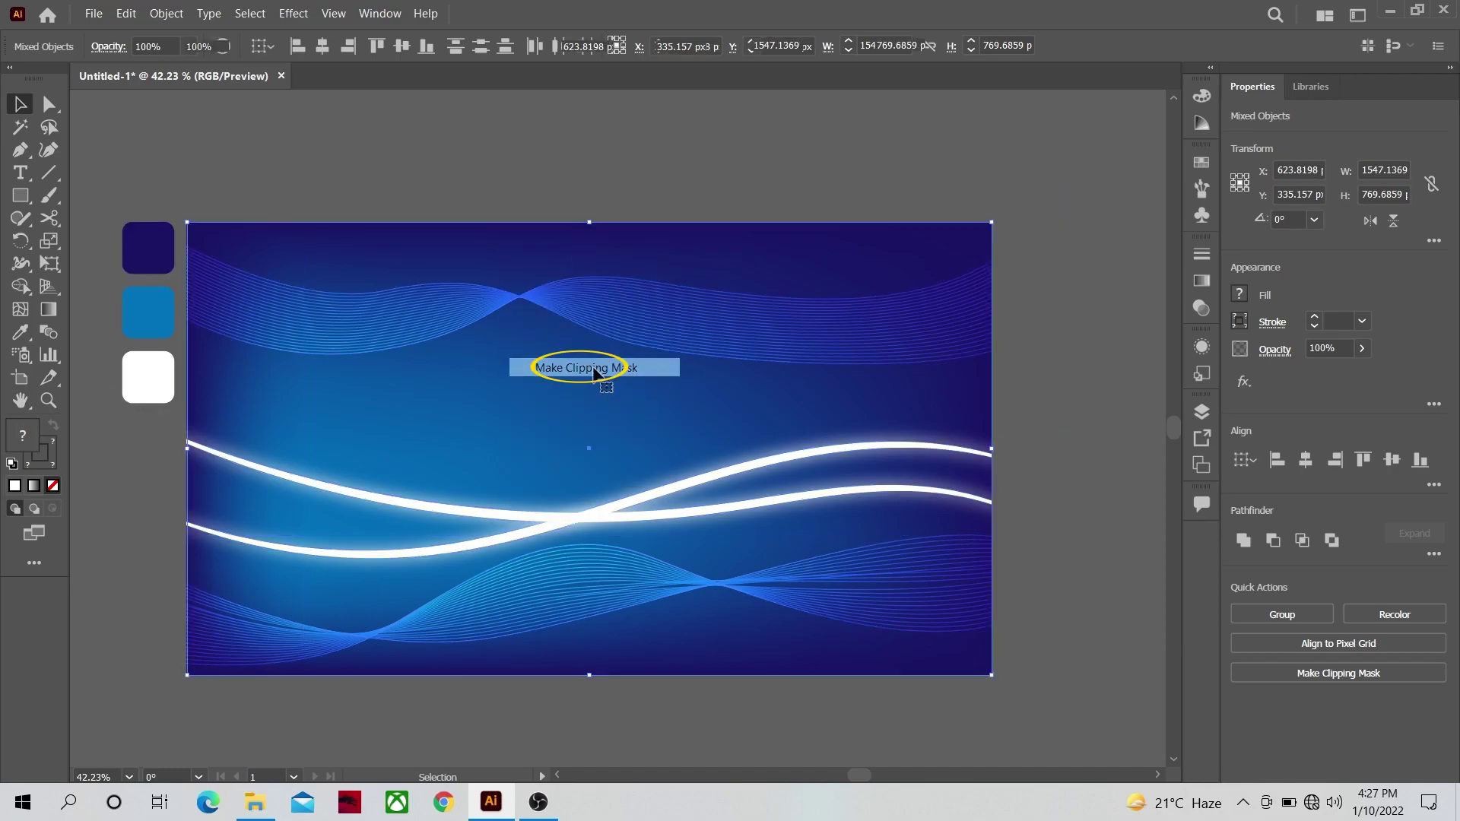
click(490, 174)
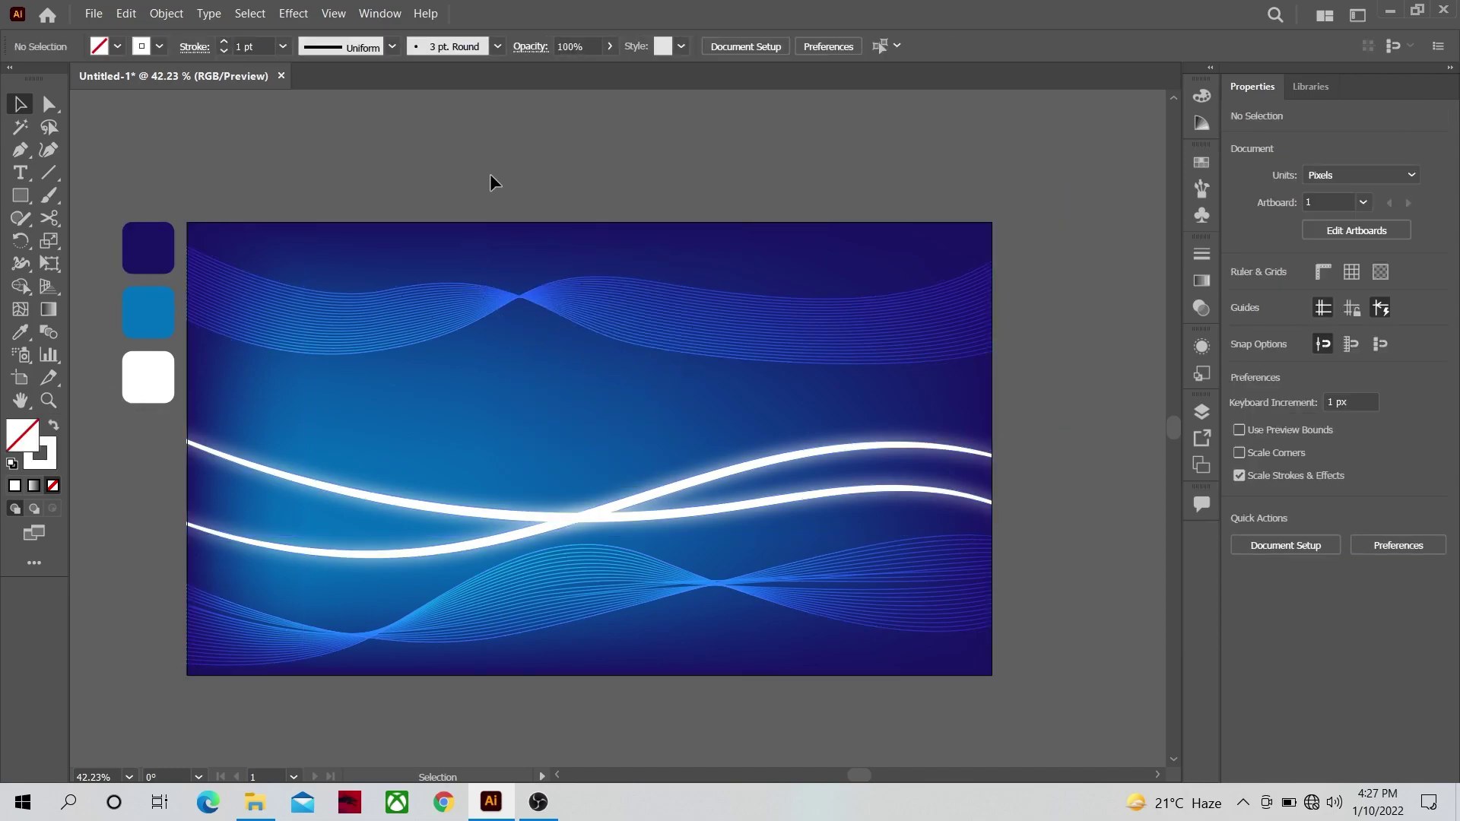